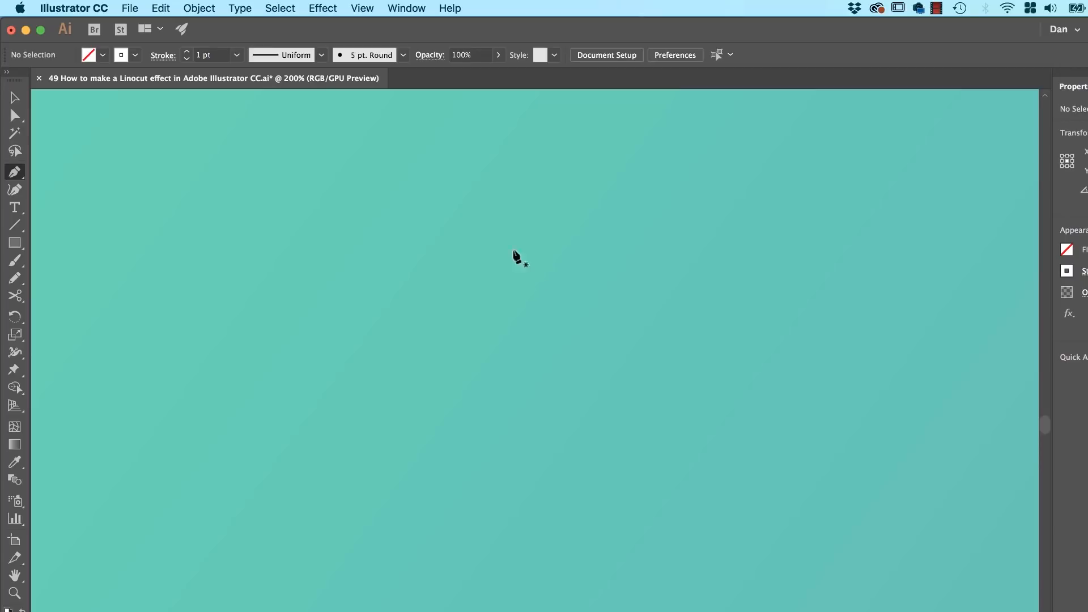
Draw the left side of a leaf with the Pen tool as an open curve about 224 pt tall, bulging left.
drag(538, 172, 552, 219)
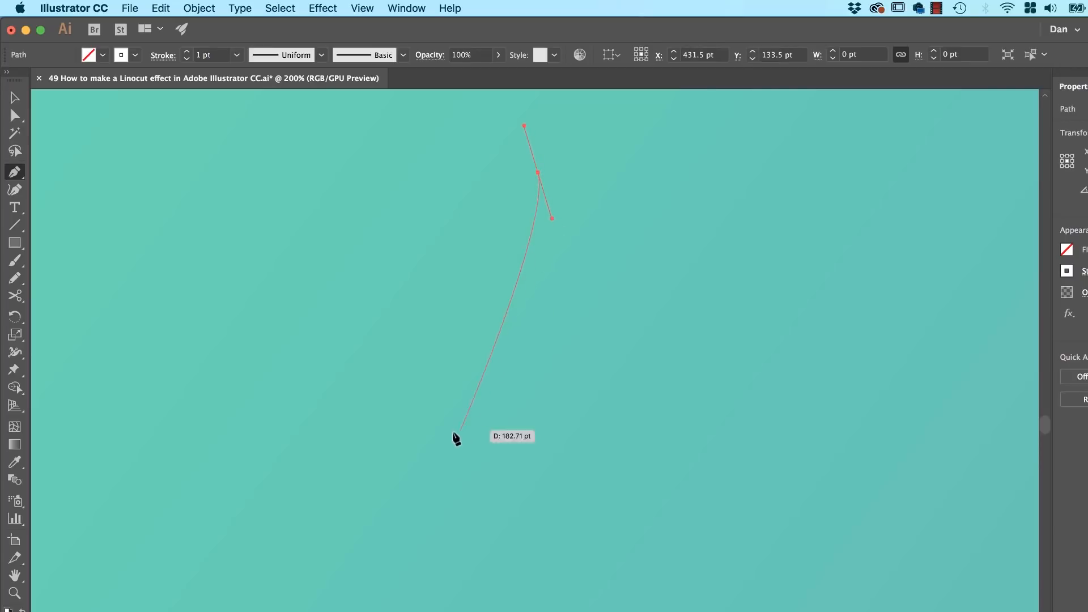
drag(369, 404, 393, 538)
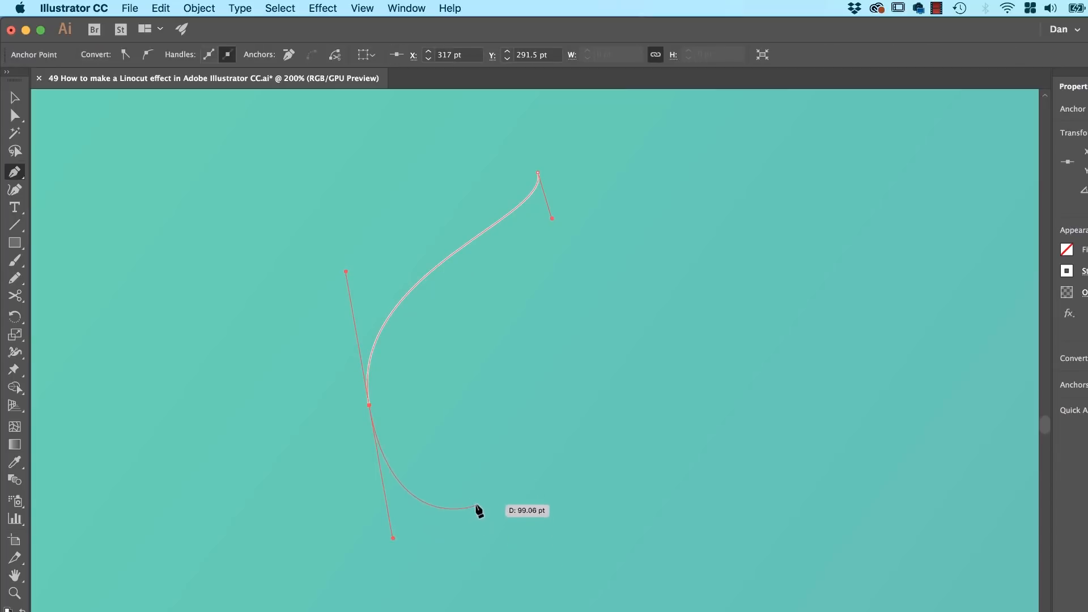
drag(477, 502, 380, 486)
key(a)
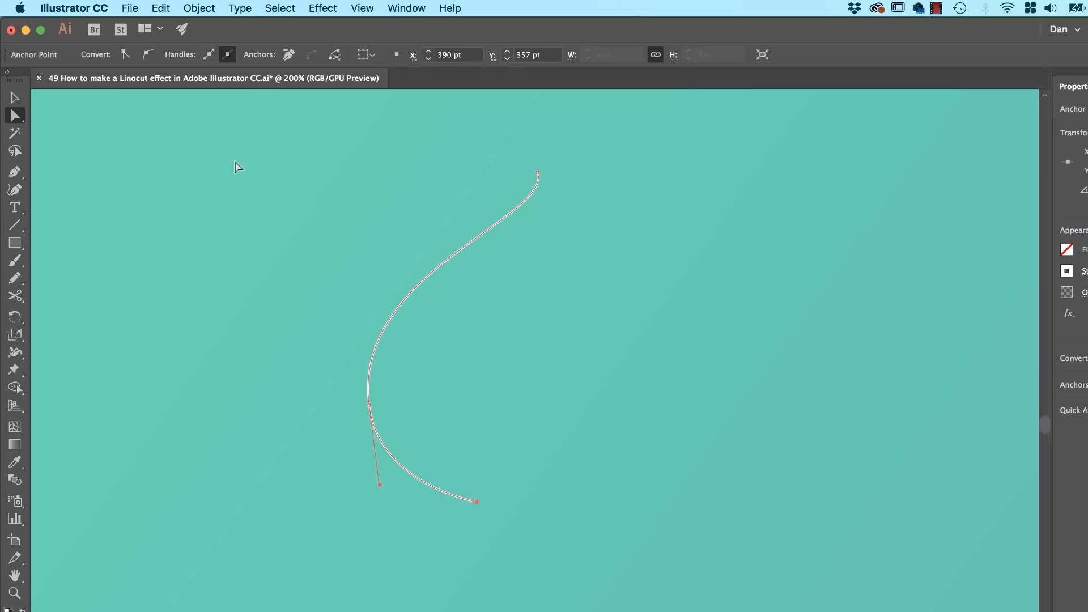
Draw a separate open Pen curve about 224 pt tall for the leaf's right side, bulging right, and deselect it.
click(15, 172)
drag(555, 172, 620, 268)
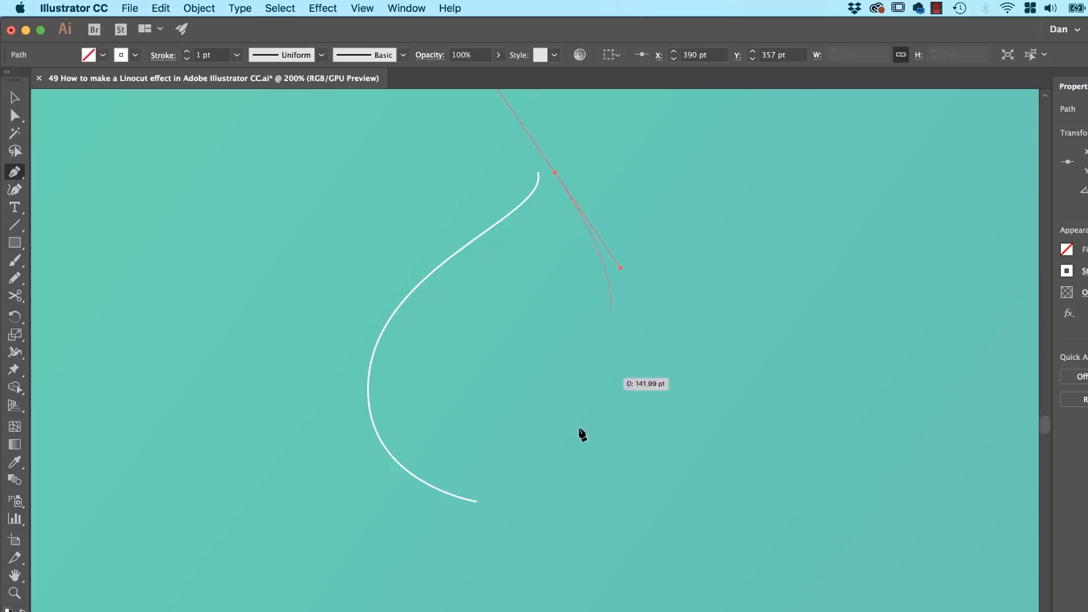
drag(511, 502, 376, 572)
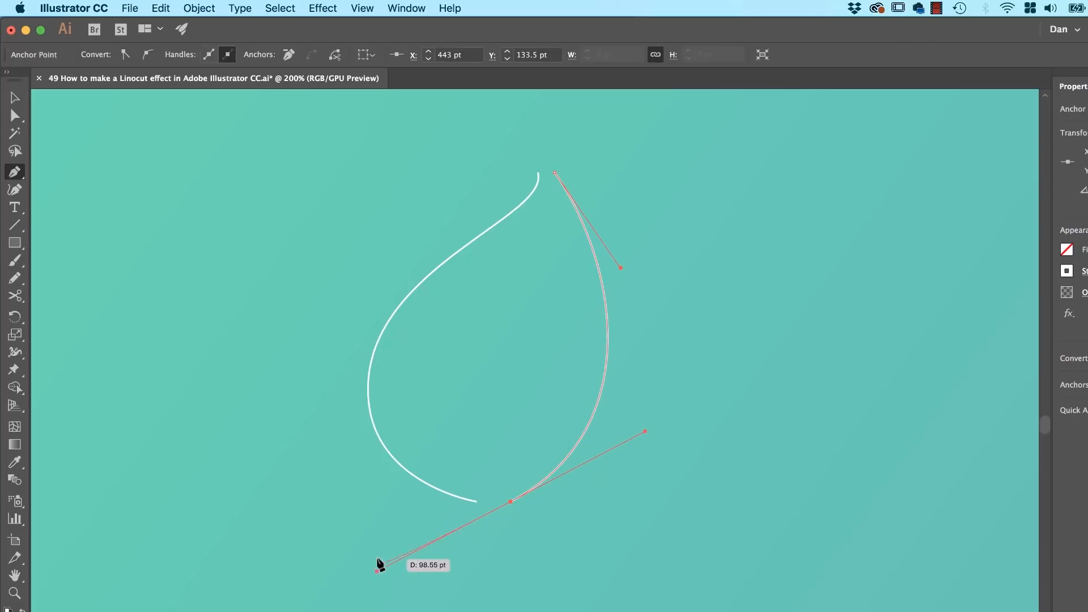
key(v)
click(299, 477)
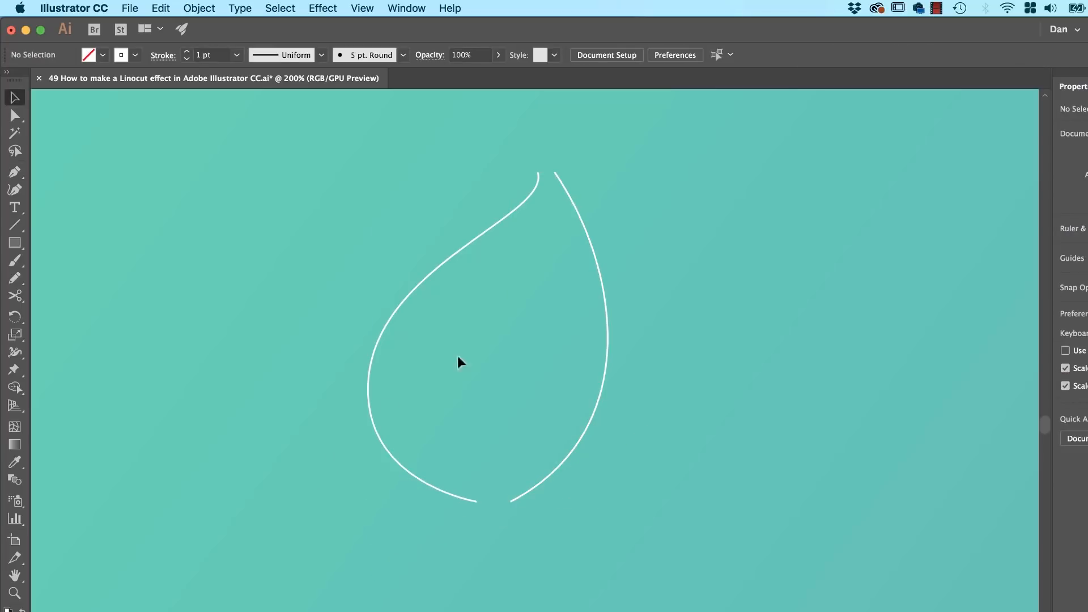
Shift the right curve toward the left one and place its bottom endpoint on the left curve's bottom end.
drag(604, 311, 591, 307)
click(608, 492)
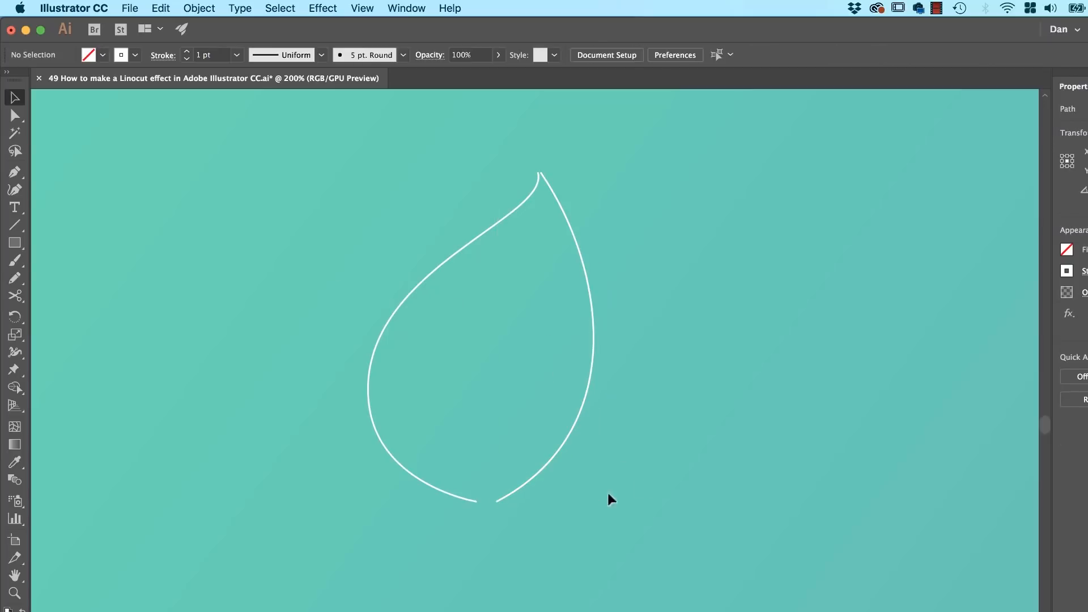
key(a)
click(496, 503)
drag(497, 503, 476, 501)
click(506, 554)
key(v)
drag(556, 436, 556, 434)
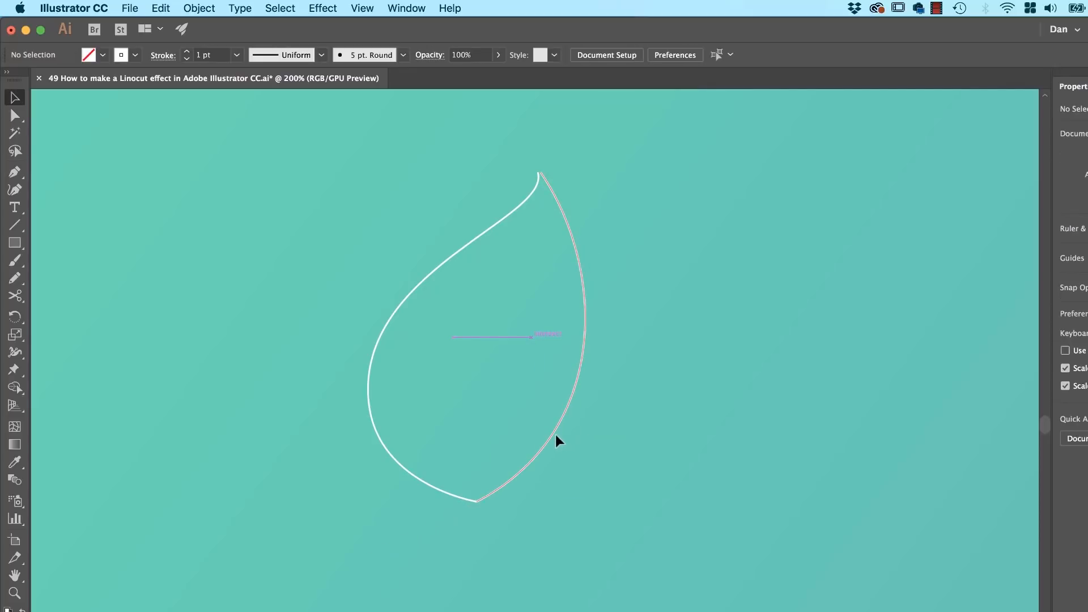
Place the right curve's top endpoint exactly on the left curve's top end to close the leaf tip.
click(685, 271)
key(a)
click(547, 182)
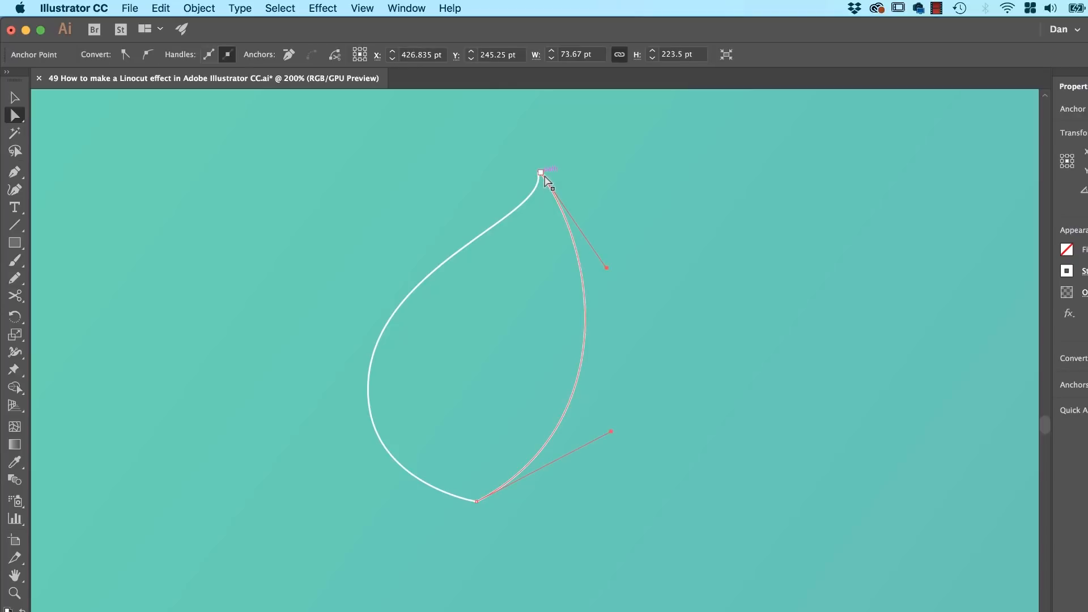
drag(542, 173, 540, 180)
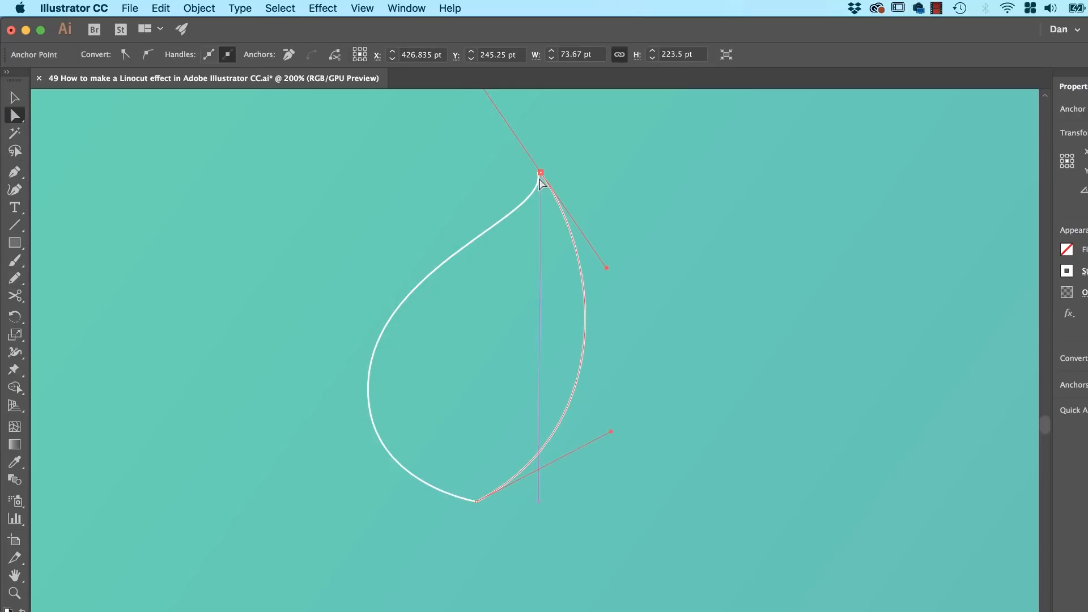
click(595, 178)
key(super+equal)
key(super+equal)
key(super+equal)
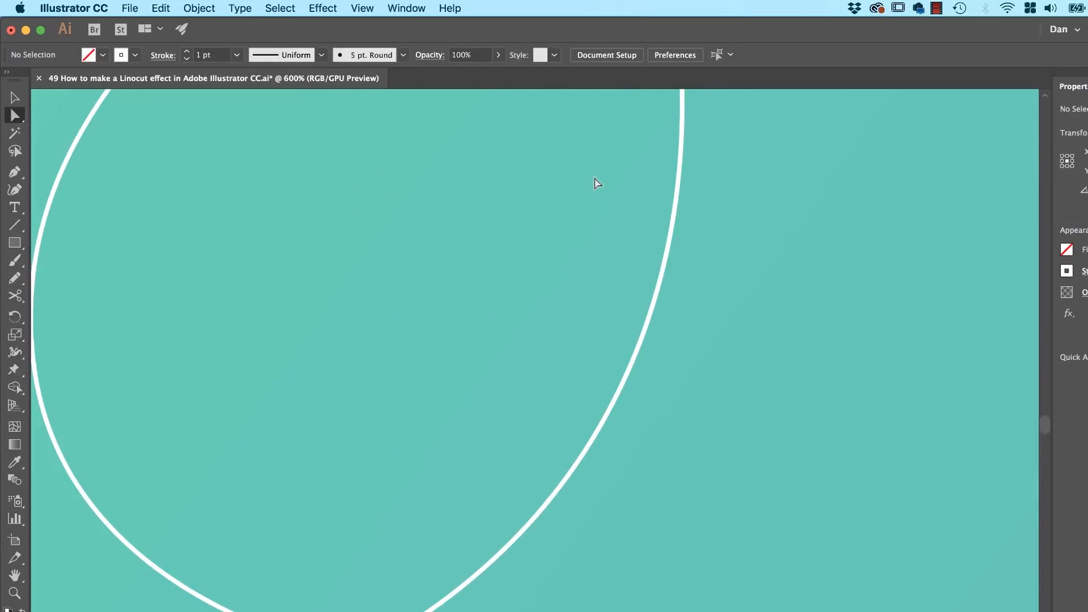
scroll(763, 151, up, 10)
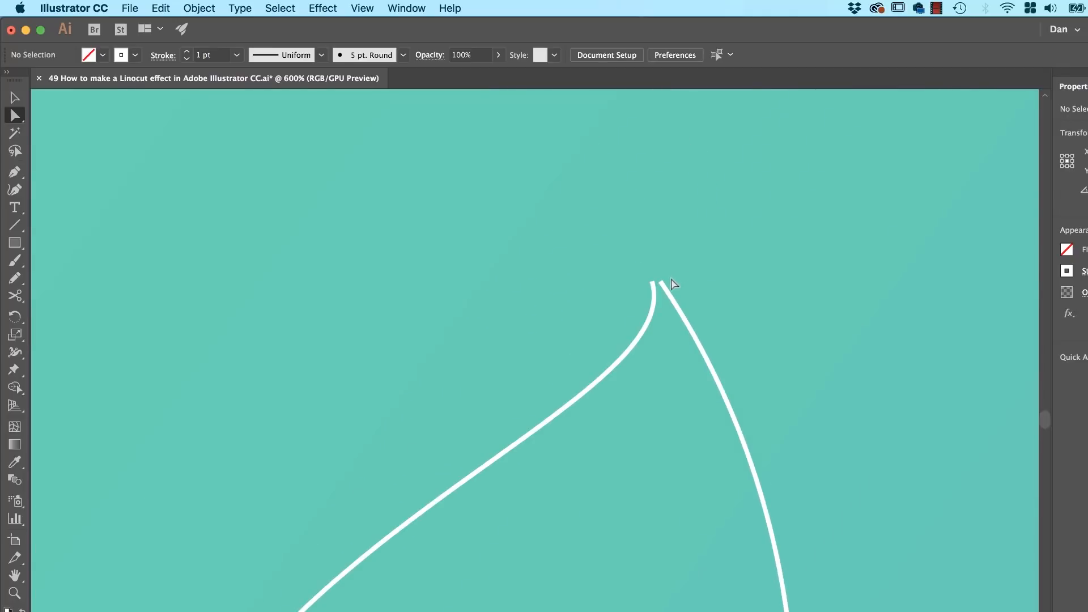
drag(661, 283, 652, 281)
click(703, 283)
key(super+minus)
key(super+minus)
key(super+minus)
key(super+minus)
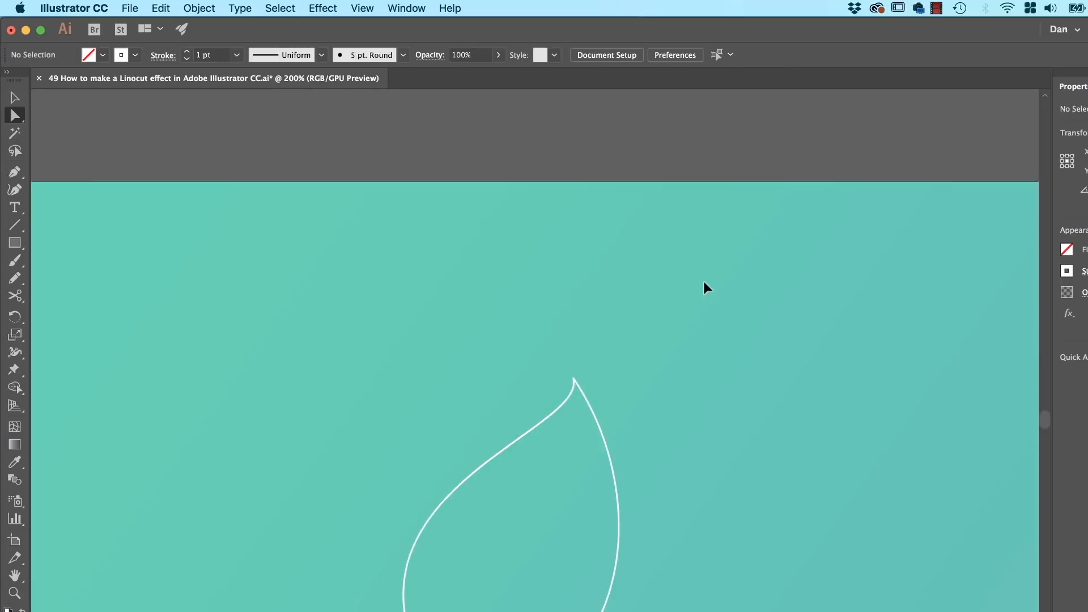
Move the whole right curve slightly away from the left curve so that their ends separate.
key(v)
drag(588, 451, 600, 343)
key(super+plus)
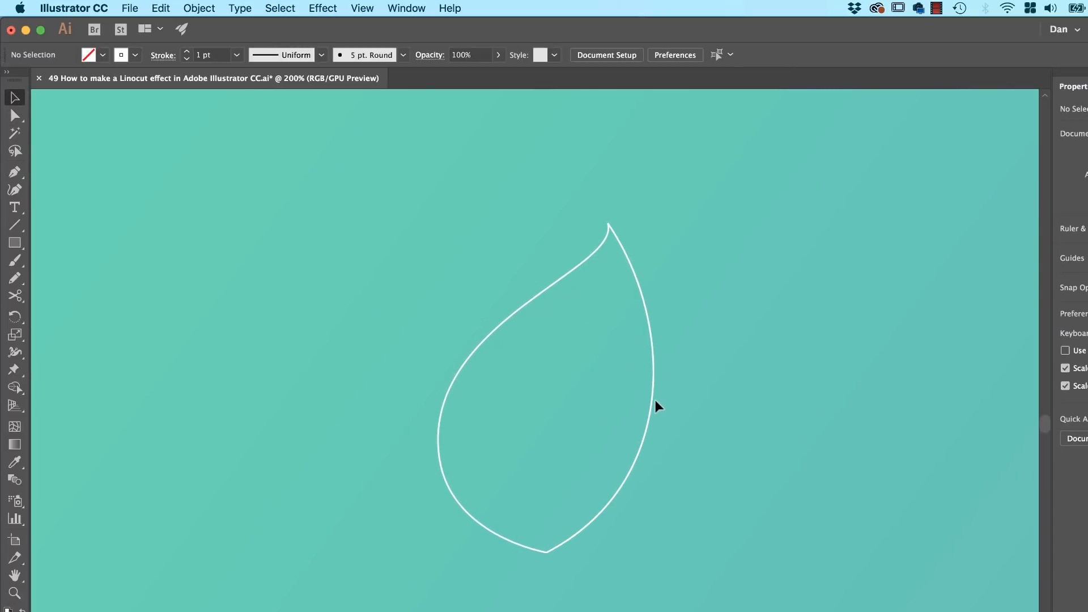
drag(655, 397, 679, 420)
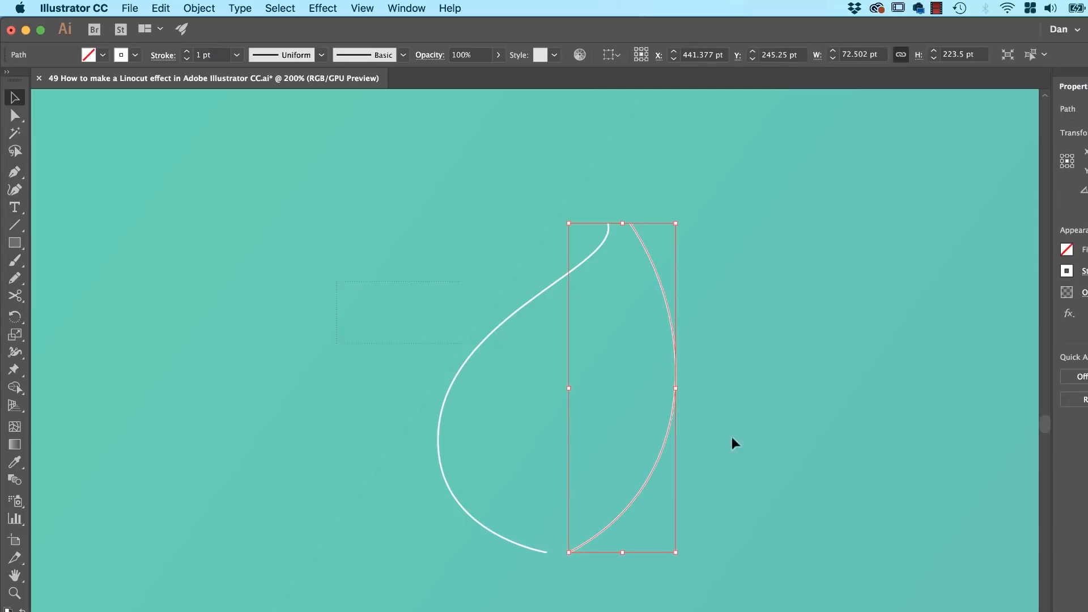
Make a blend between the two leaf curves and deselect it.
key(super+a)
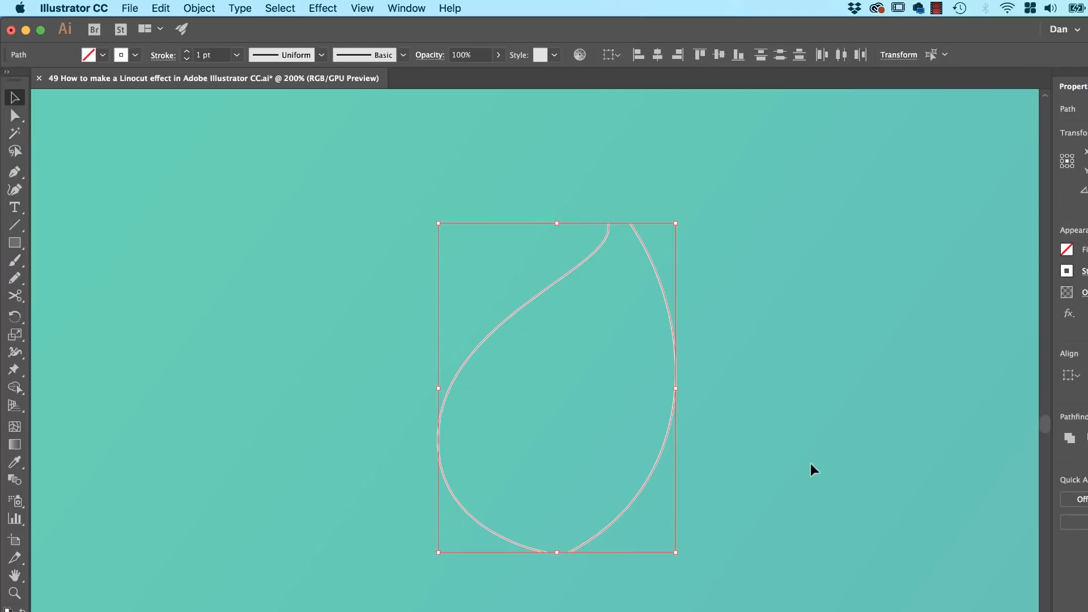
key(super+alt+b)
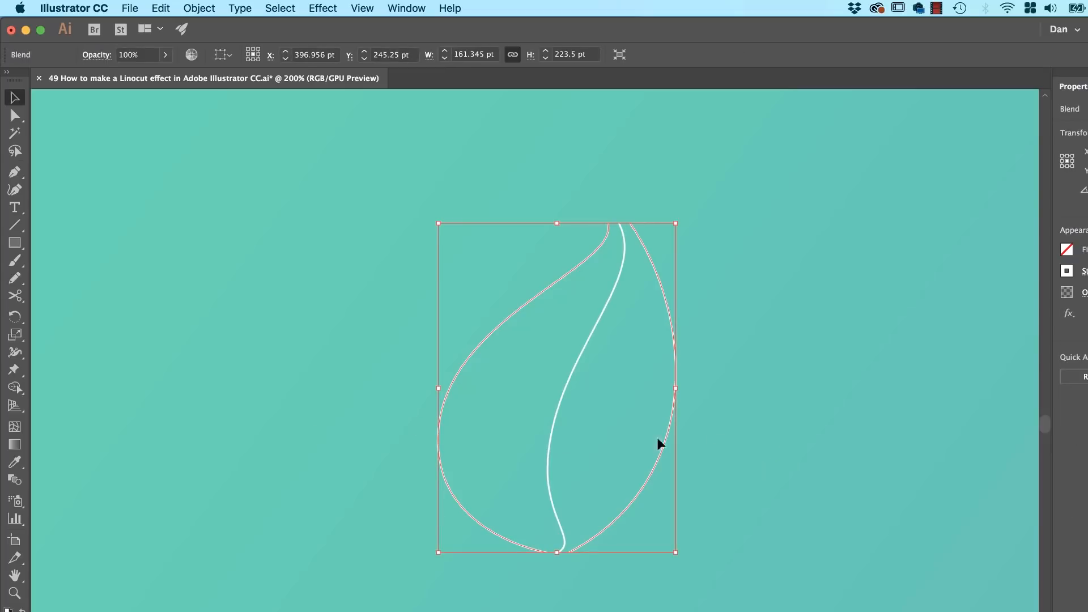
click(680, 236)
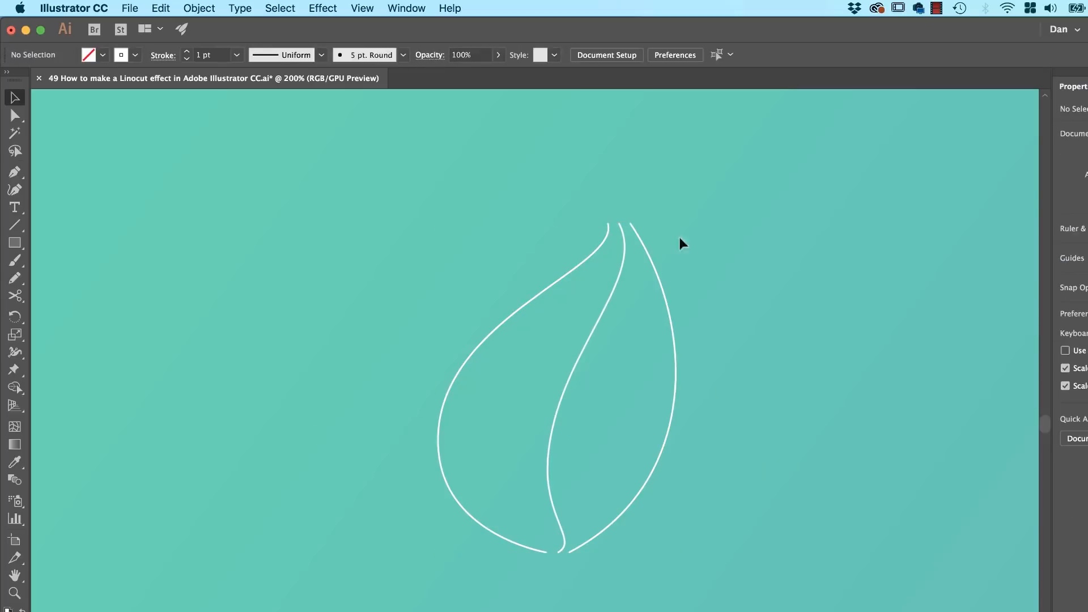
Isolate the blend, move its right curve back until the ends meet the left curve, and exit isolation.
click(667, 297)
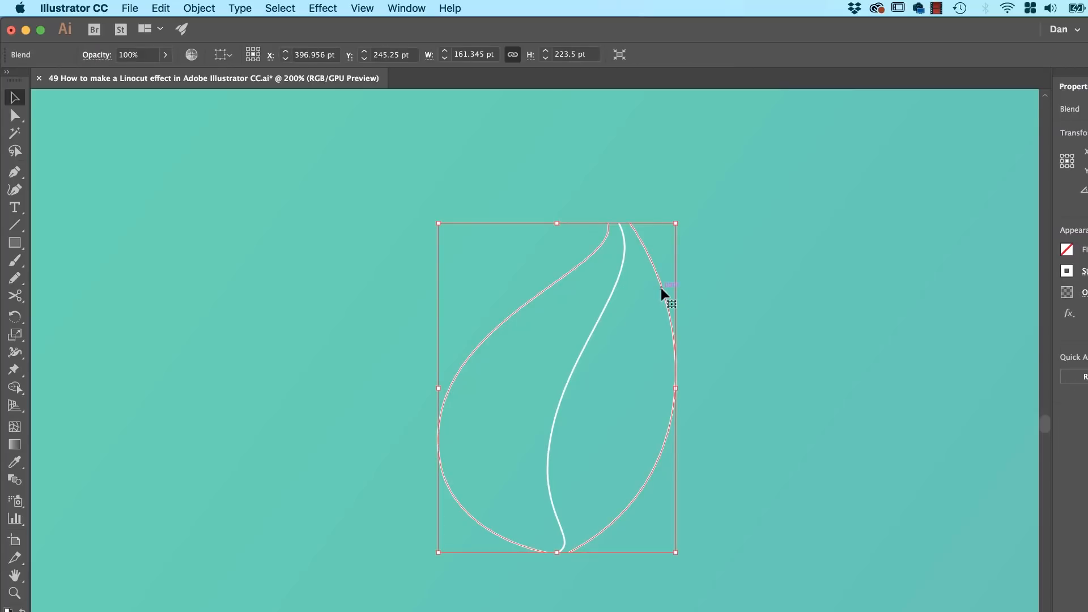
double_click(661, 288)
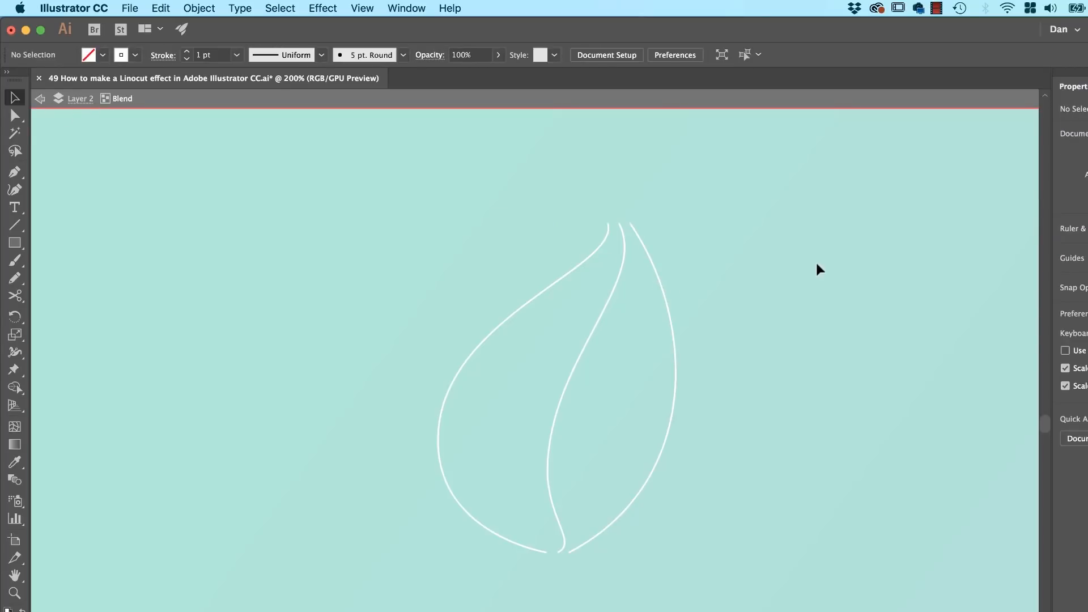
drag(672, 326, 650, 326)
click(695, 304)
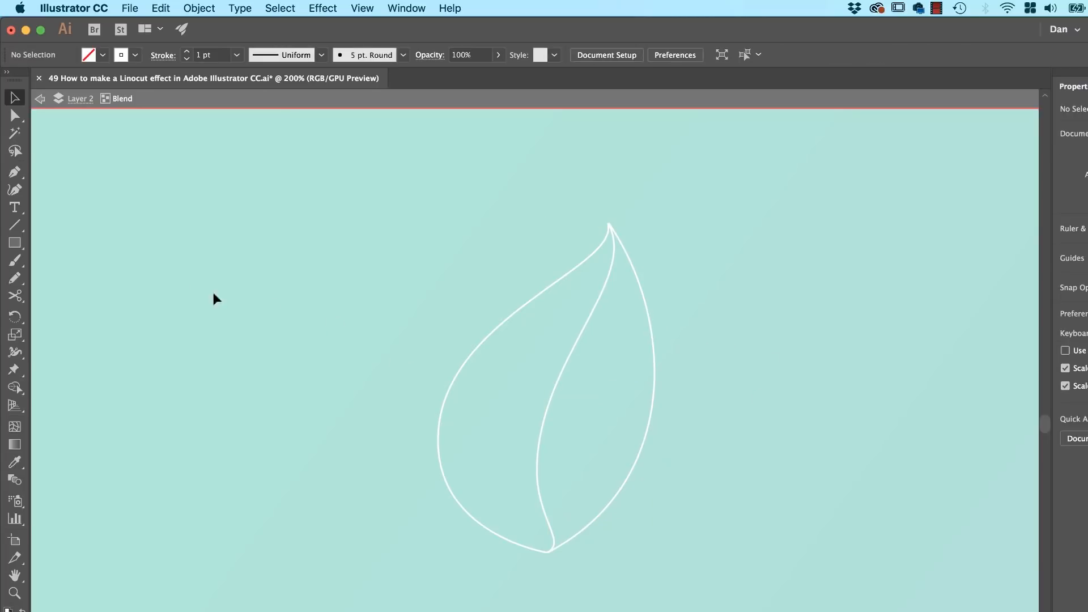
click(40, 99)
click(41, 99)
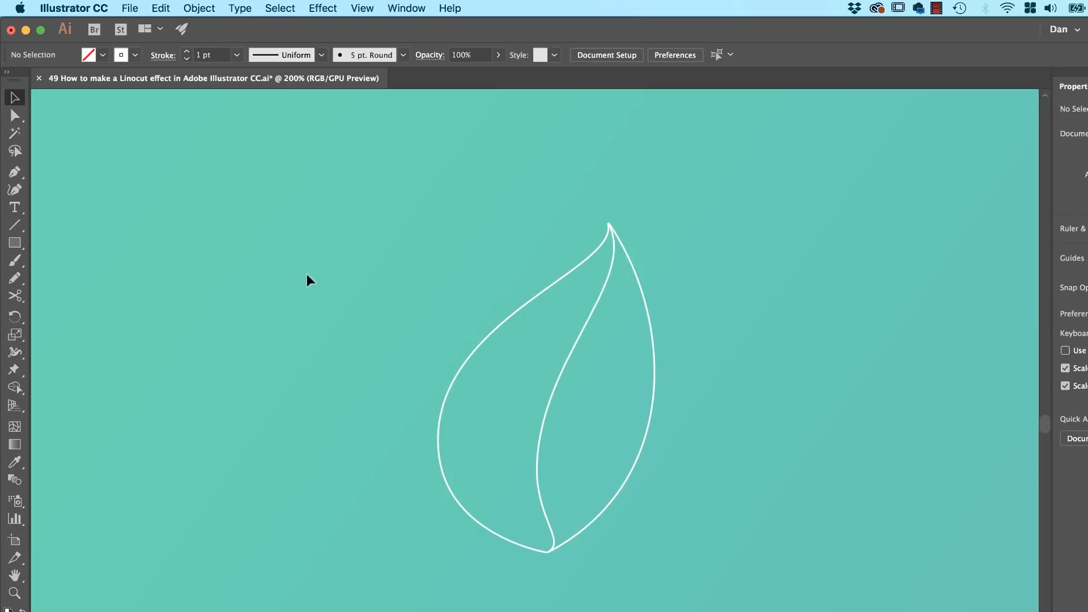
Set the leaf blend's spacing to Specified Steps with 10 steps, with the preview turned on.
key(super+a)
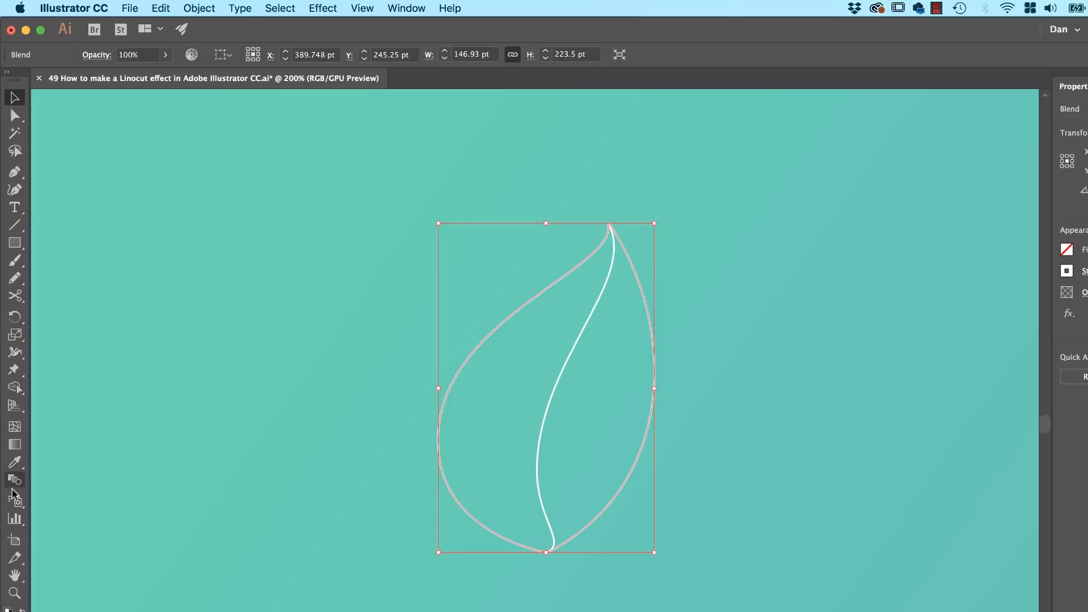
double_click(14, 480)
click(518, 469)
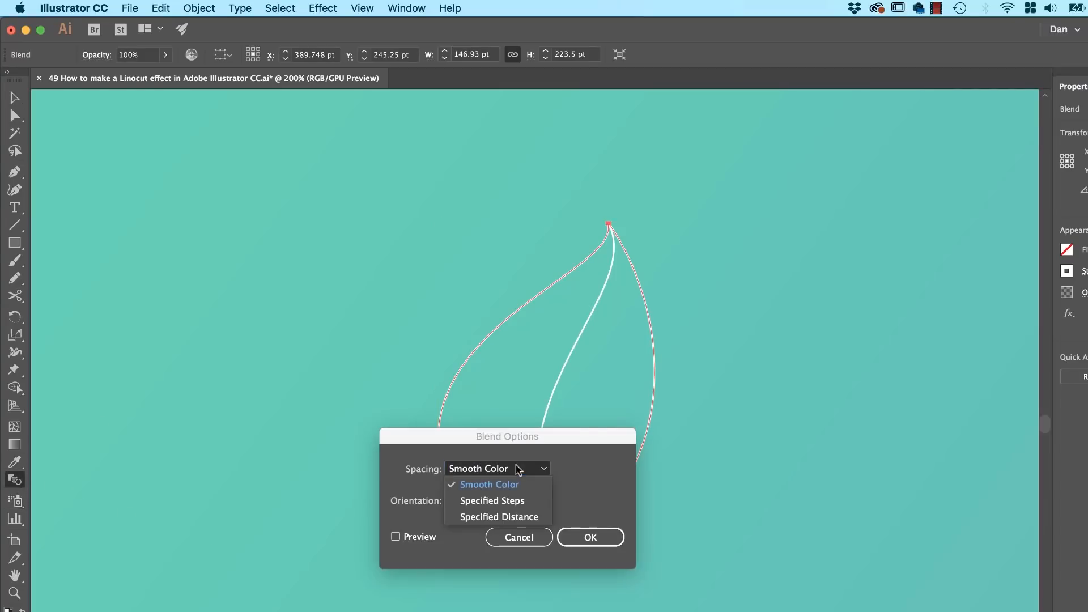
click(519, 501)
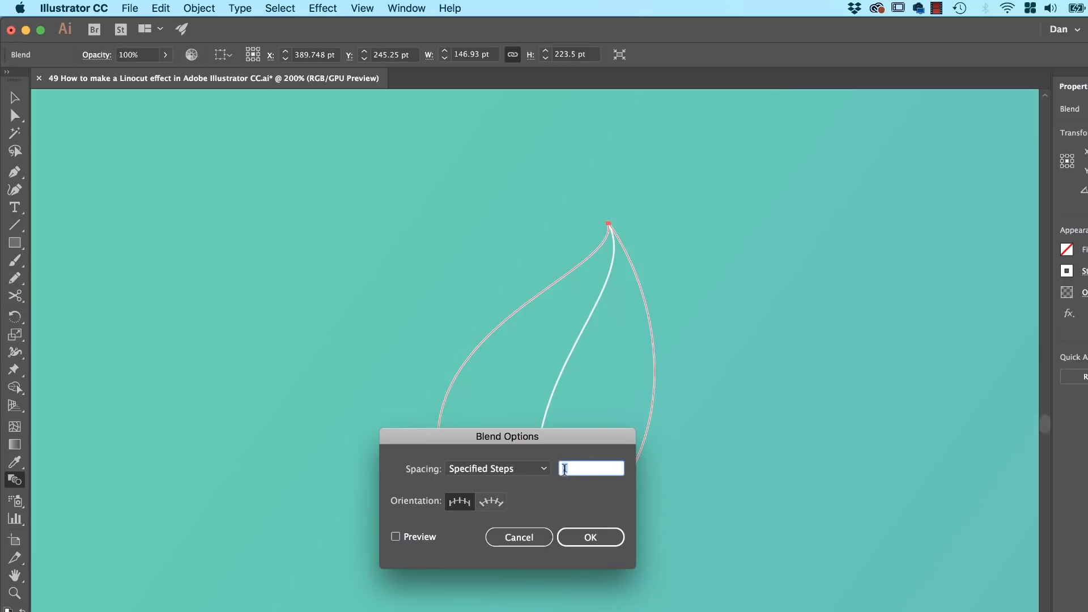
click(395, 536)
drag(577, 442, 406, 542)
drag(405, 389, 375, 408)
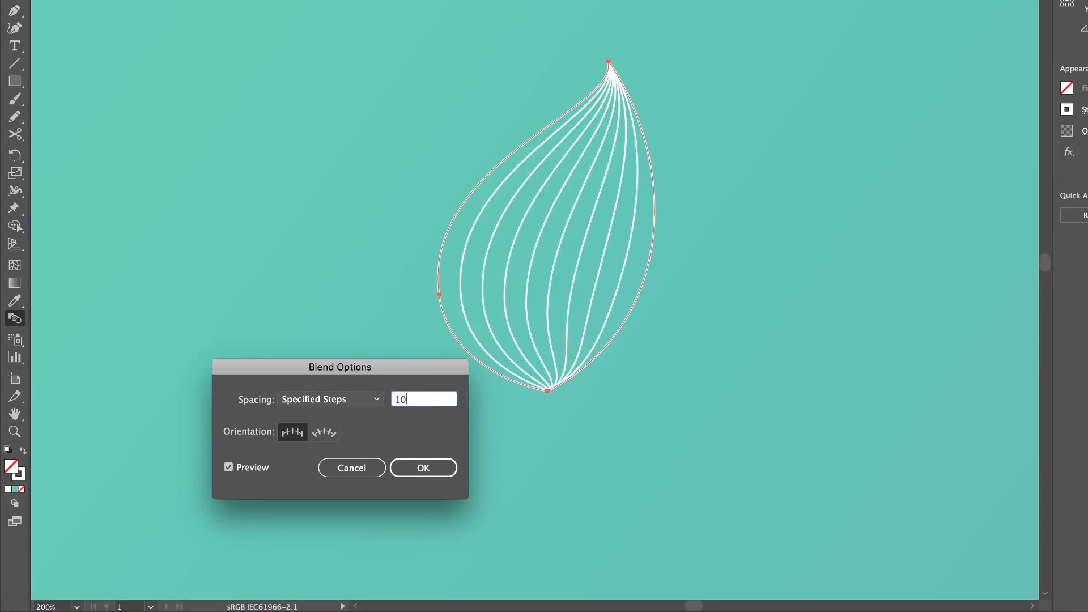
text(10)
key(Tab)
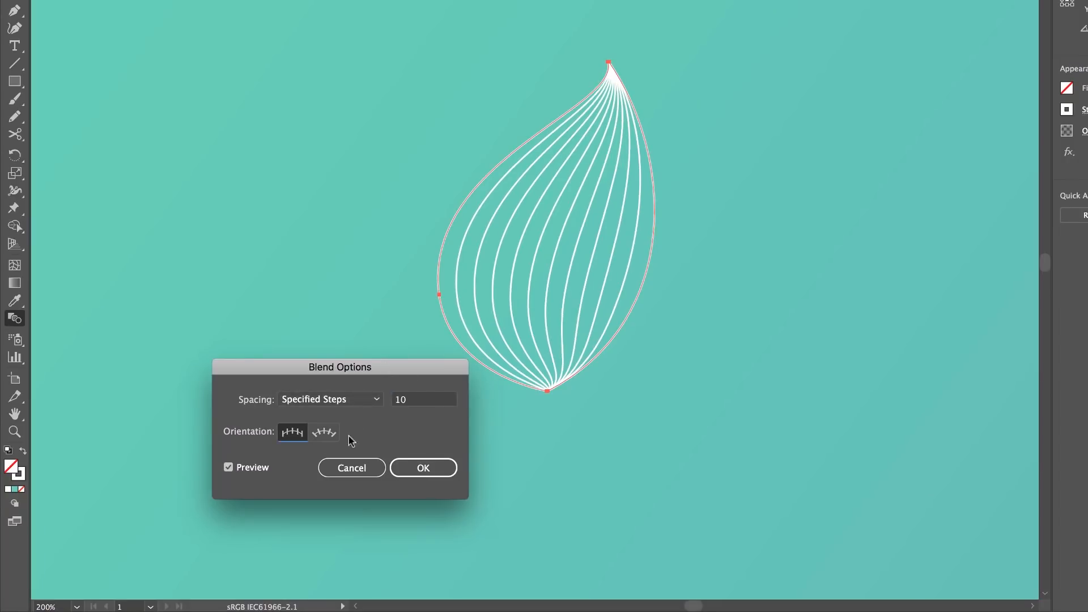
click(422, 470)
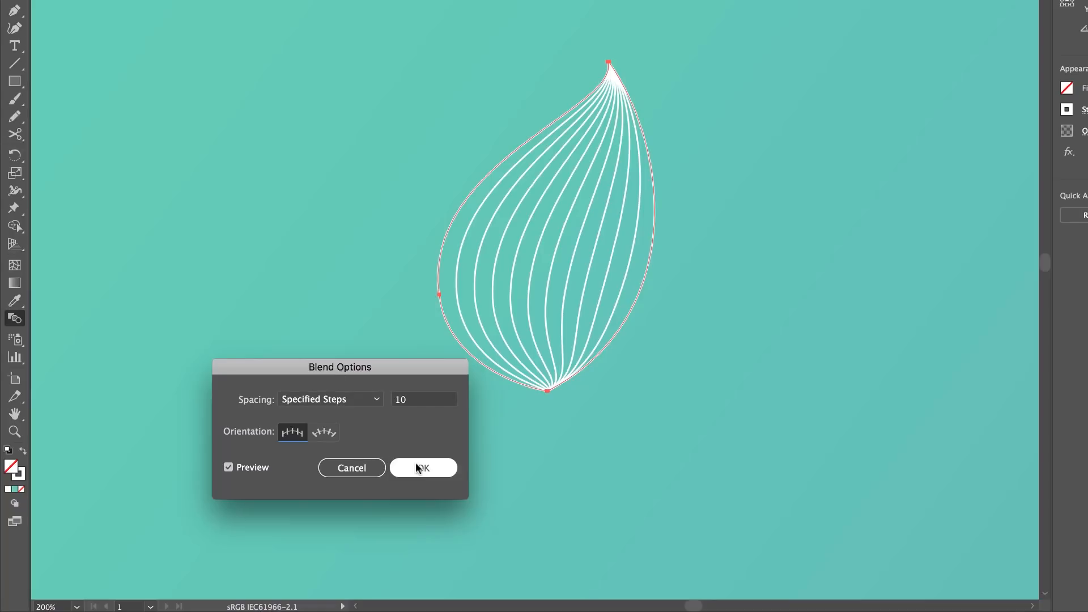
click(423, 470)
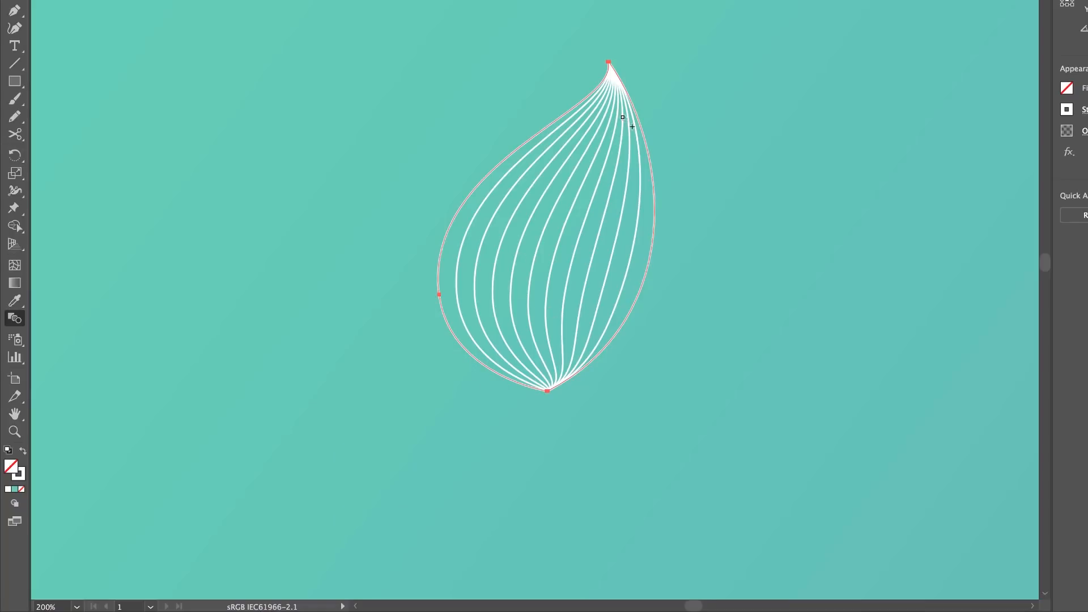
Apply the width profile with a thick middle and pointed ends to the leaf blend's strokes.
key(v)
click(688, 273)
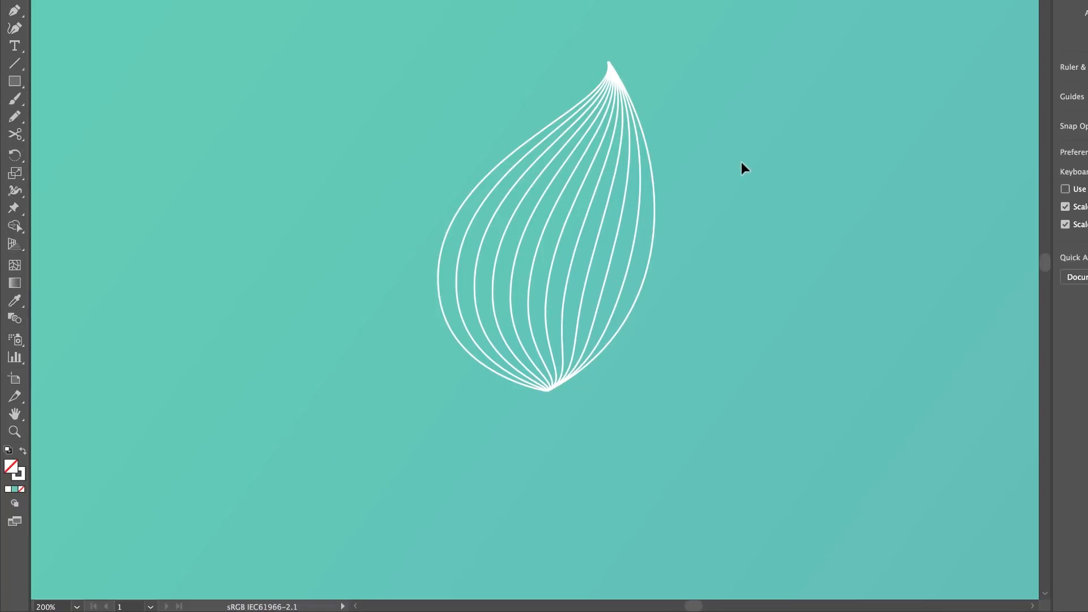
click(610, 299)
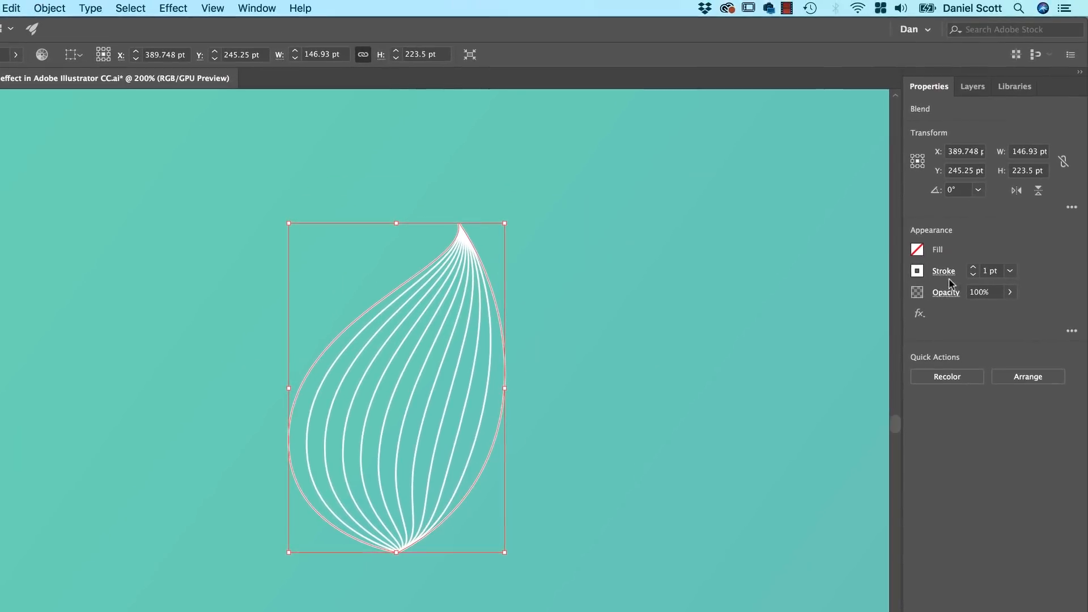
click(944, 272)
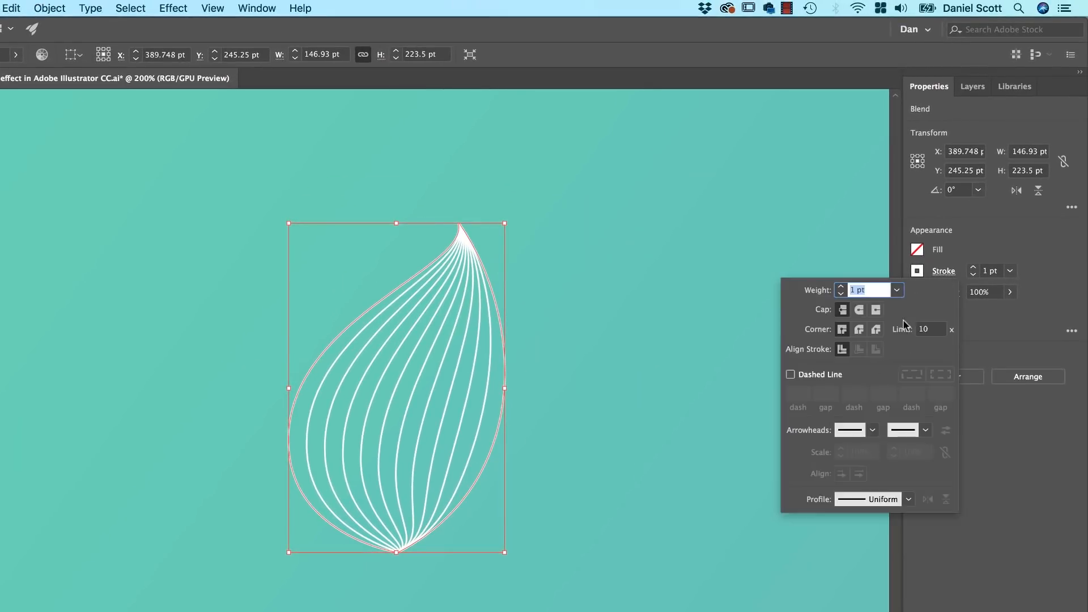
click(884, 500)
click(860, 545)
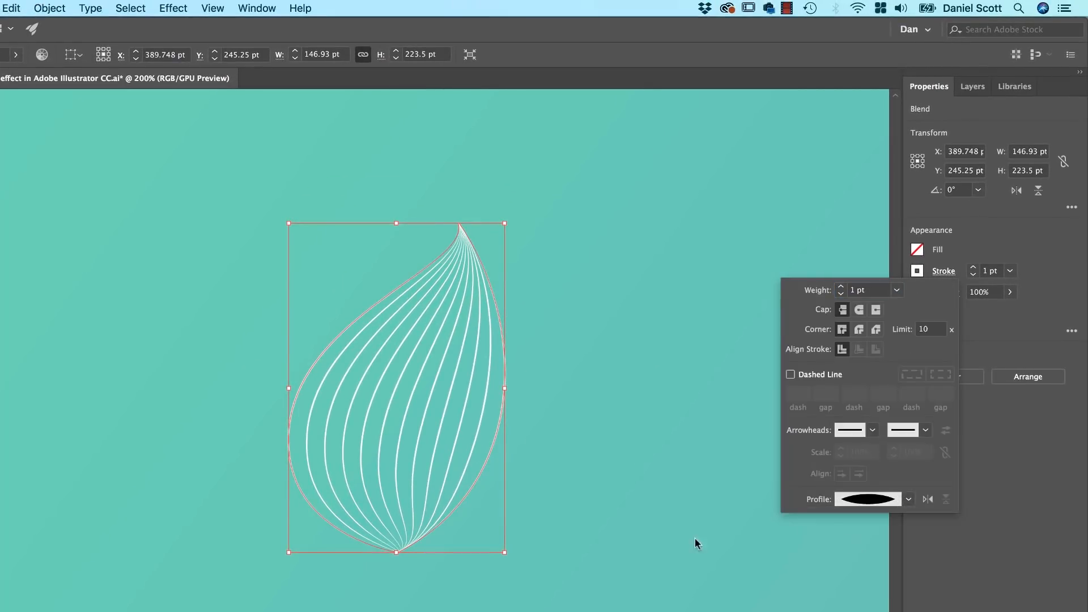
Increase the leaf blend's stroke weight to 6 pt.
click(841, 287)
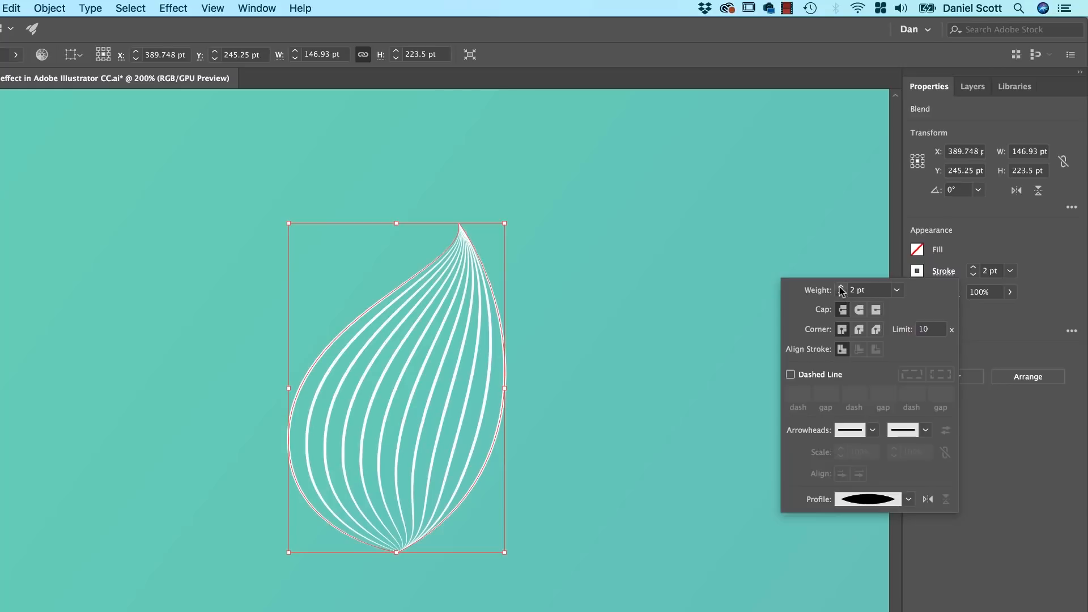
click(841, 287)
click(842, 287)
click(841, 287)
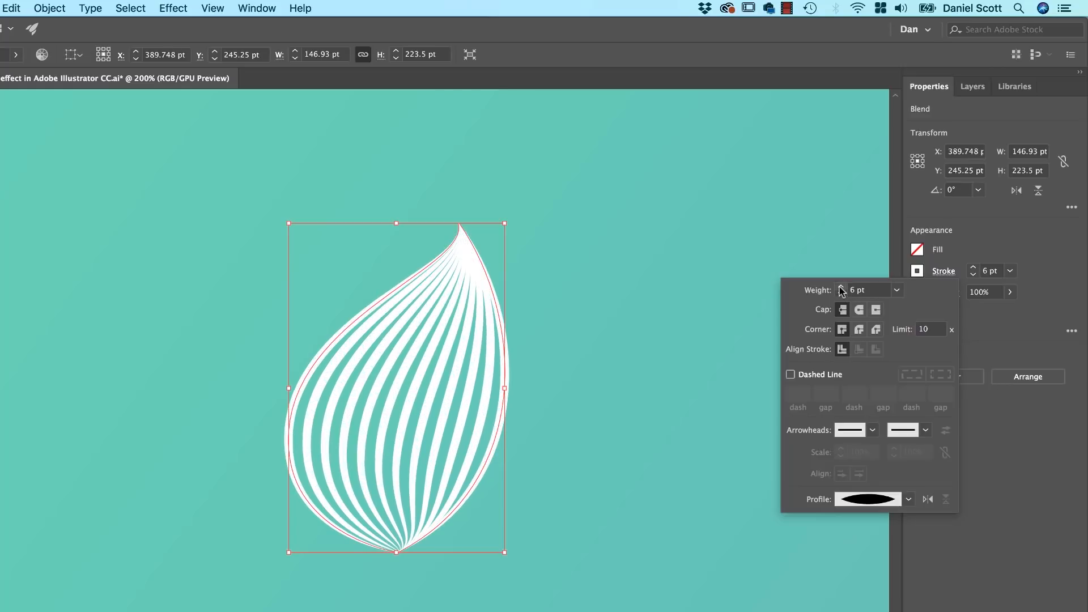
Try an 8 pt stroke weight on the leaf blend, and settle on 4 pt.
click(841, 287)
click(841, 287)
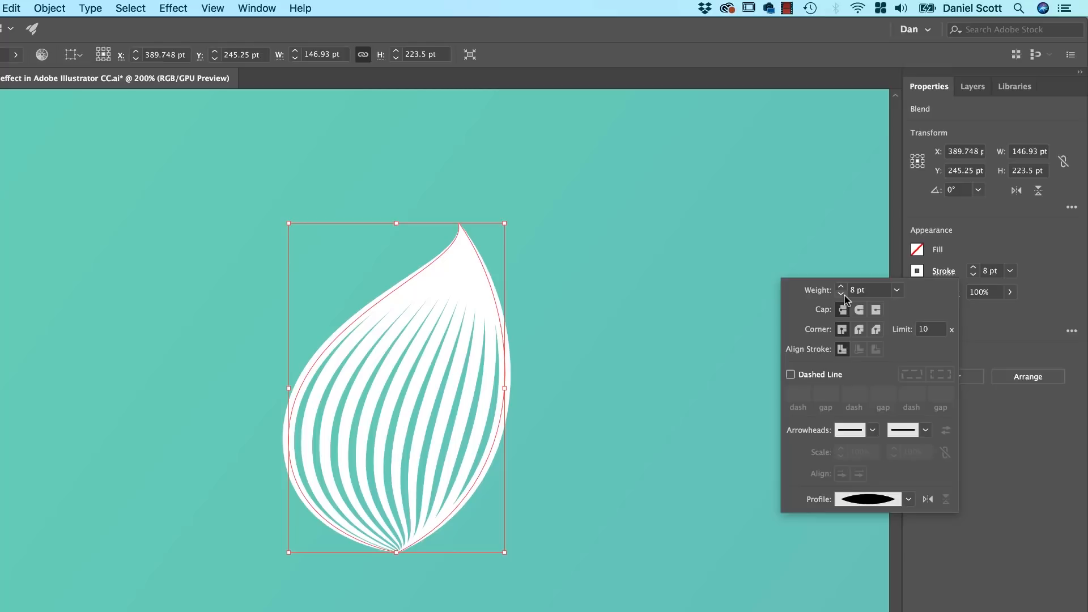
click(841, 293)
click(841, 293)
click(842, 293)
click(841, 293)
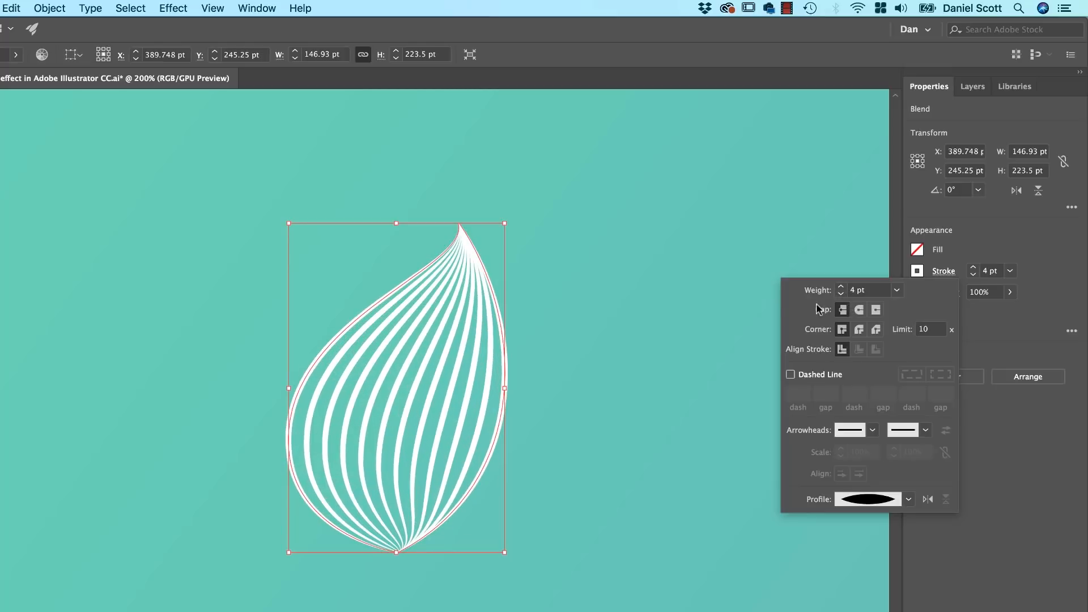
click(533, 411)
drag(533, 411, 194, 592)
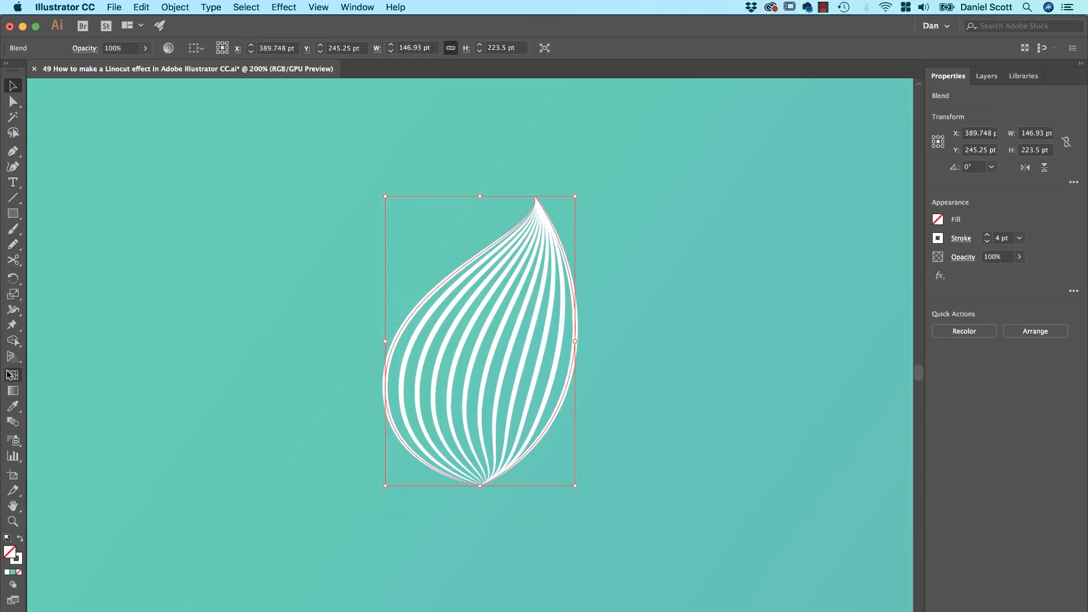
Set the leaf blend's specified steps to 15 with the preview on, and deselect the leaf.
double_click(11, 422)
double_click(375, 497)
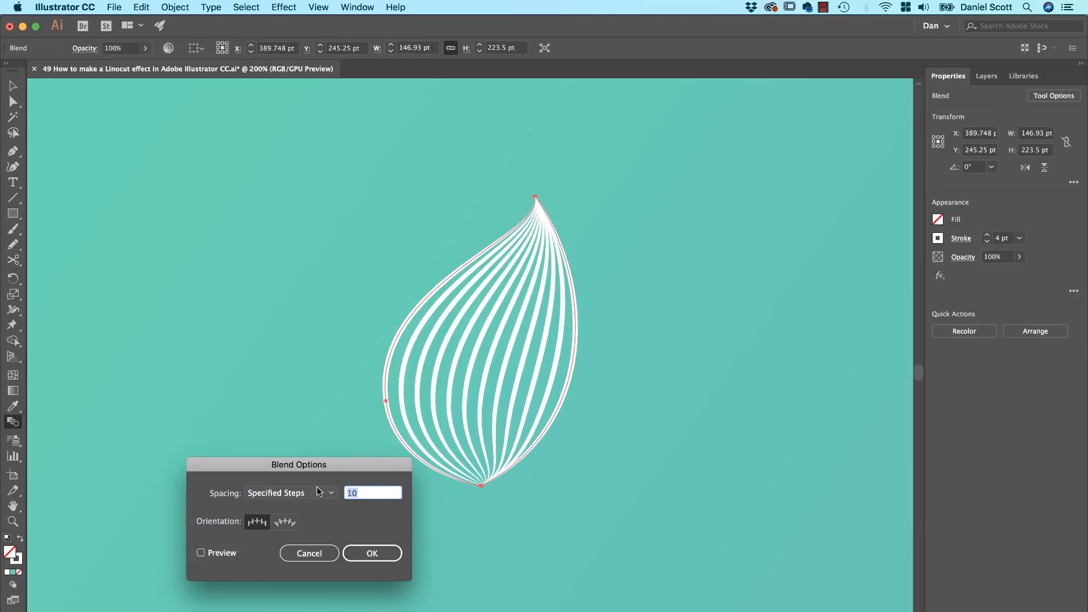
text(15)
key(Tab)
click(201, 552)
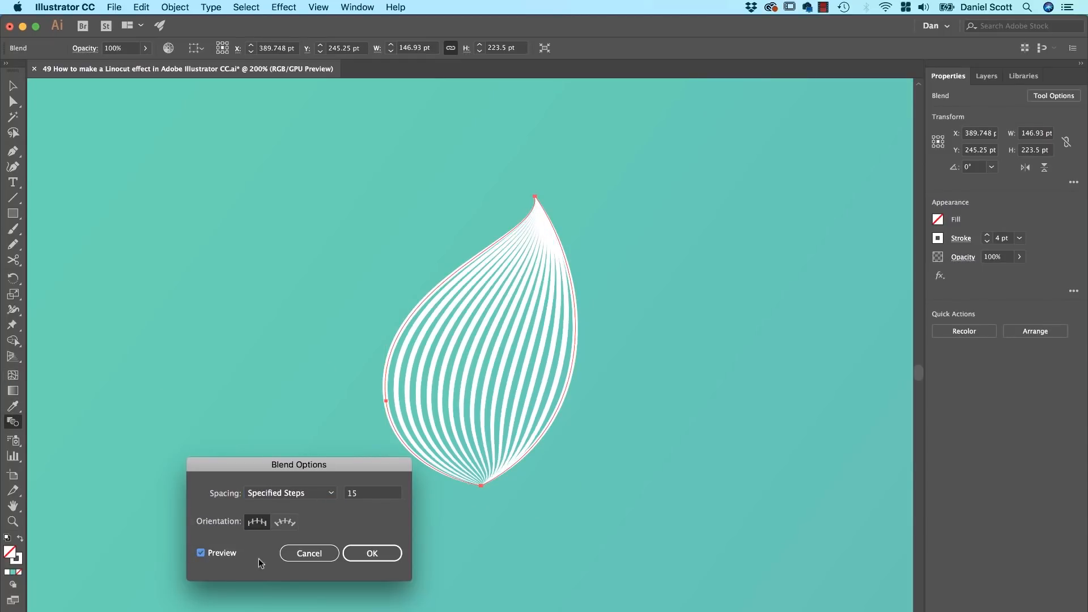
click(370, 554)
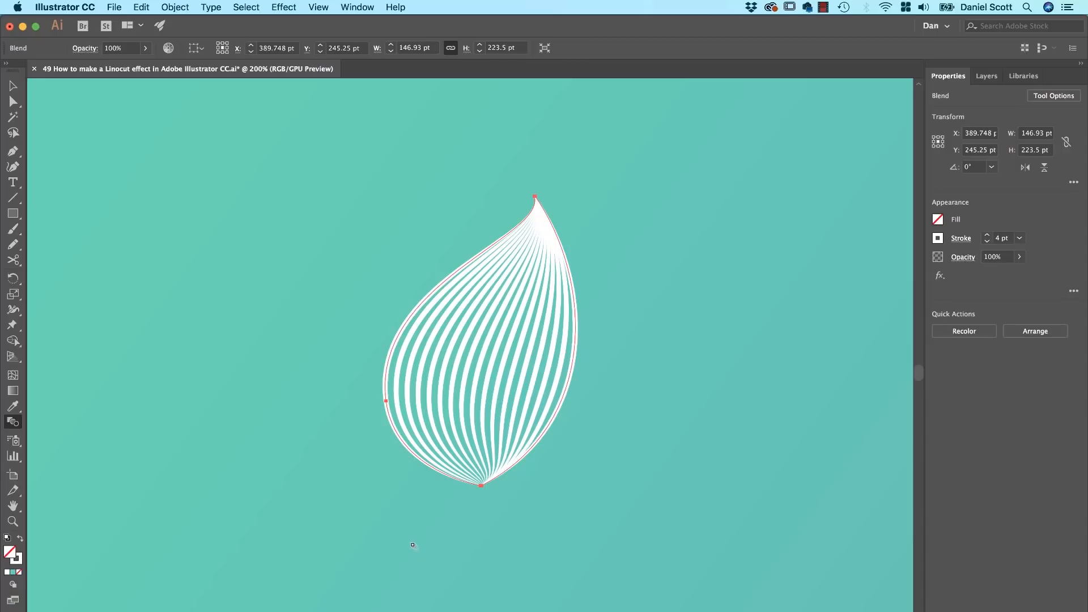
key(v)
click(417, 546)
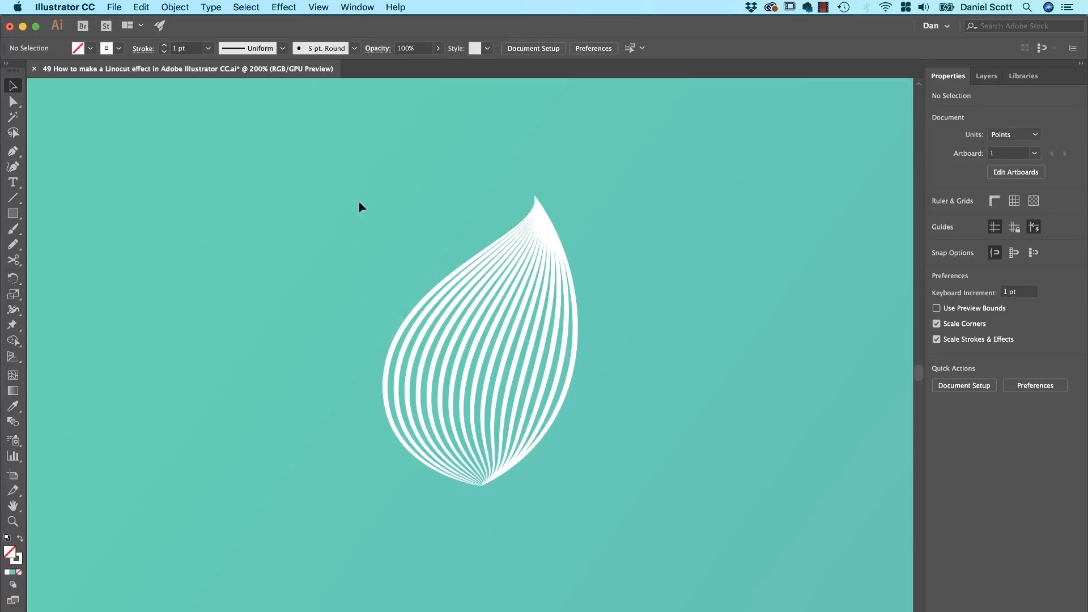
Duplicate the leaf blend to its left and stretch the copy to about 234 by 271 pt.
drag(331, 267, 600, 389)
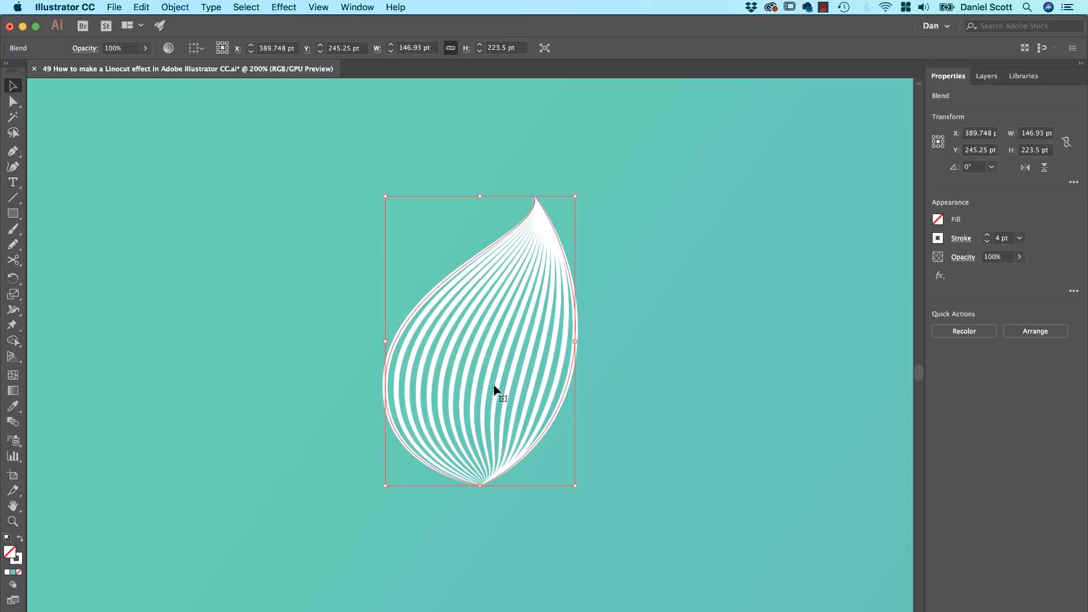
drag(553, 418, 264, 412)
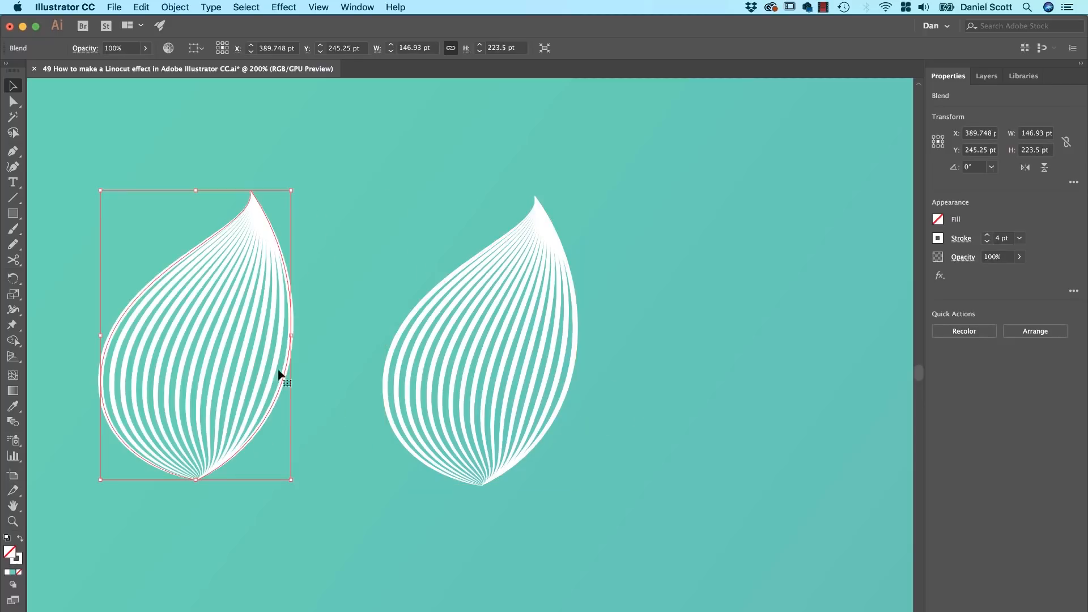
drag(292, 190, 335, 288)
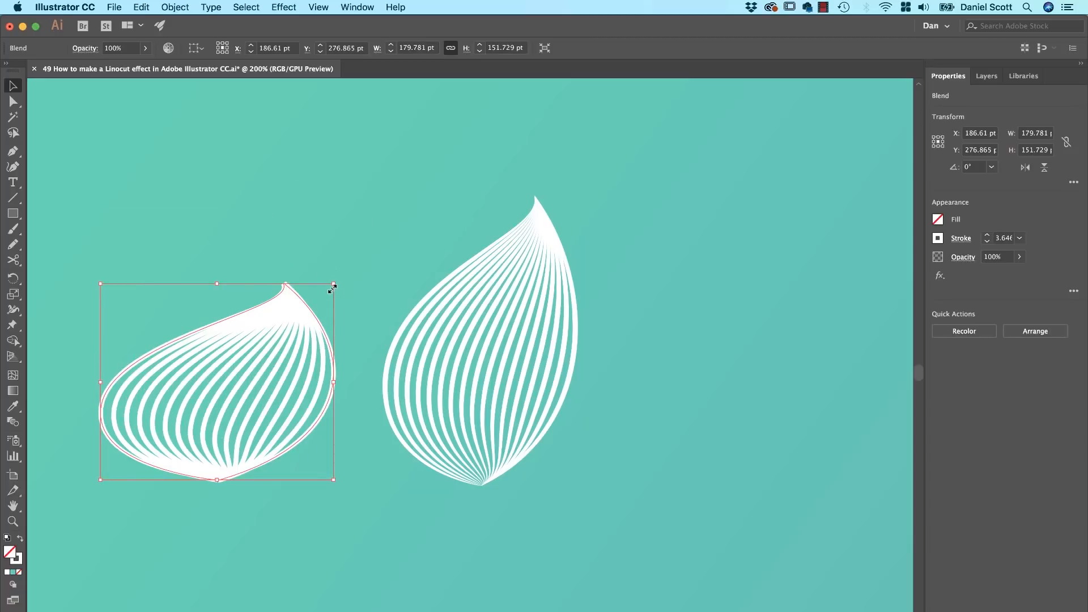
click(291, 369)
click(295, 316)
drag(335, 287, 408, 128)
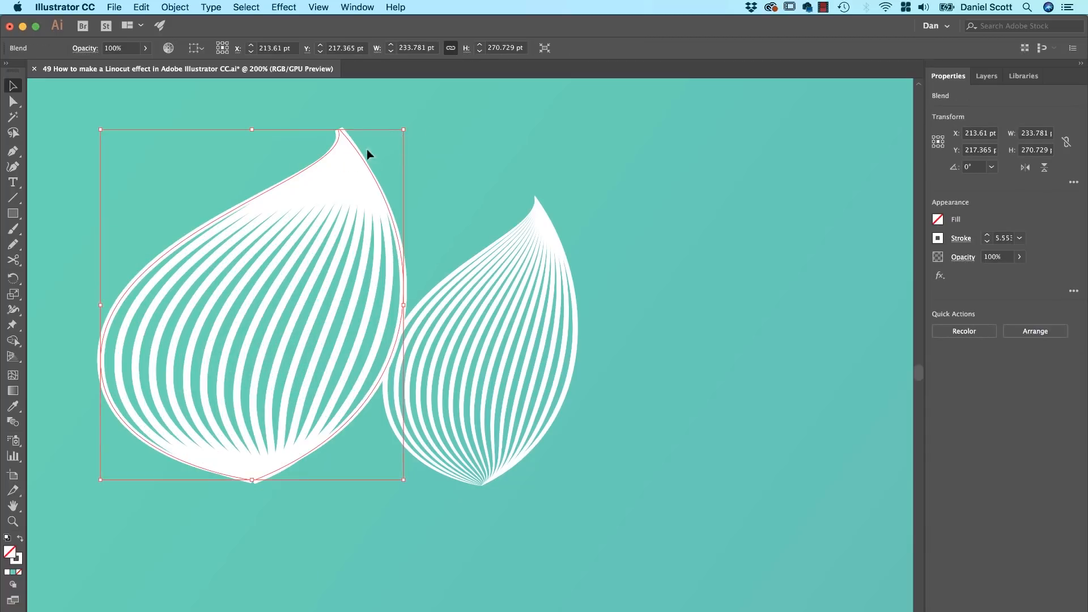
click(321, 134)
click(317, 228)
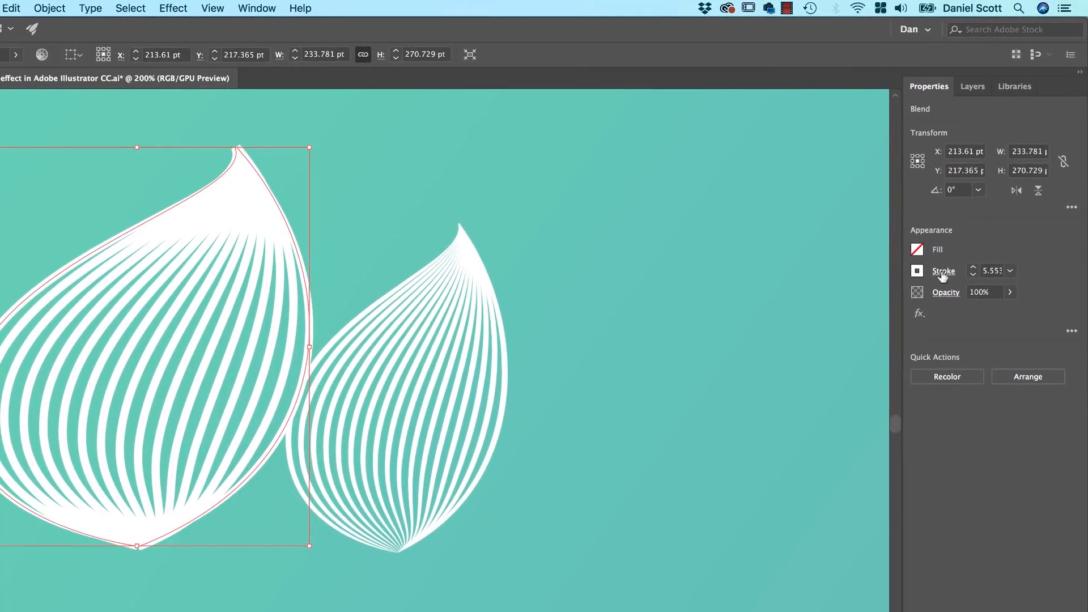
Try the Uniform width profile on the enlarged leaf copy, and reapply the profile with a thick middle and pointed ends.
click(942, 273)
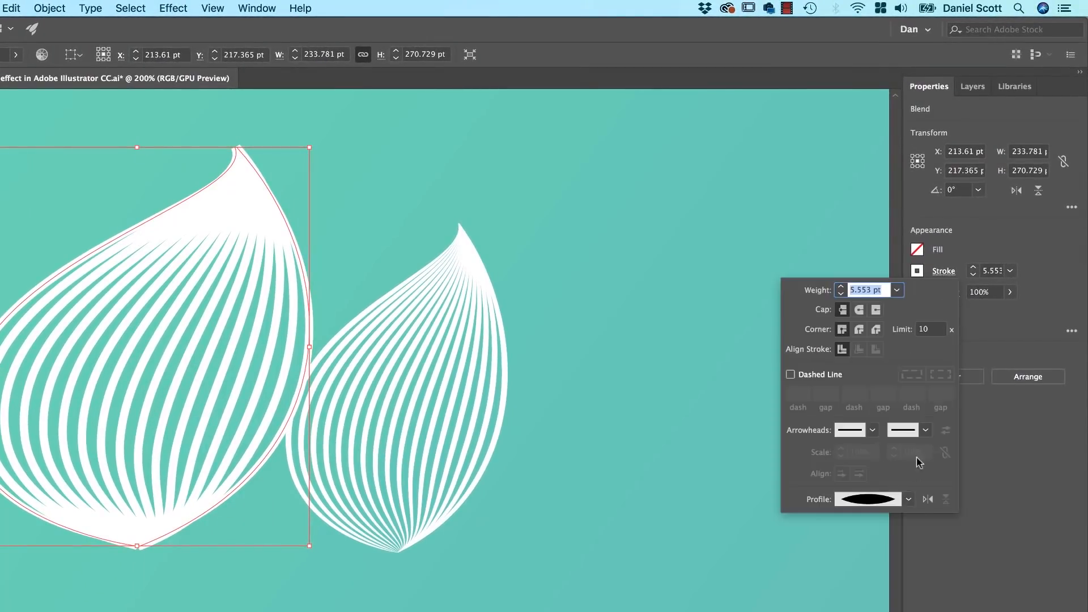
click(908, 500)
click(892, 518)
click(909, 499)
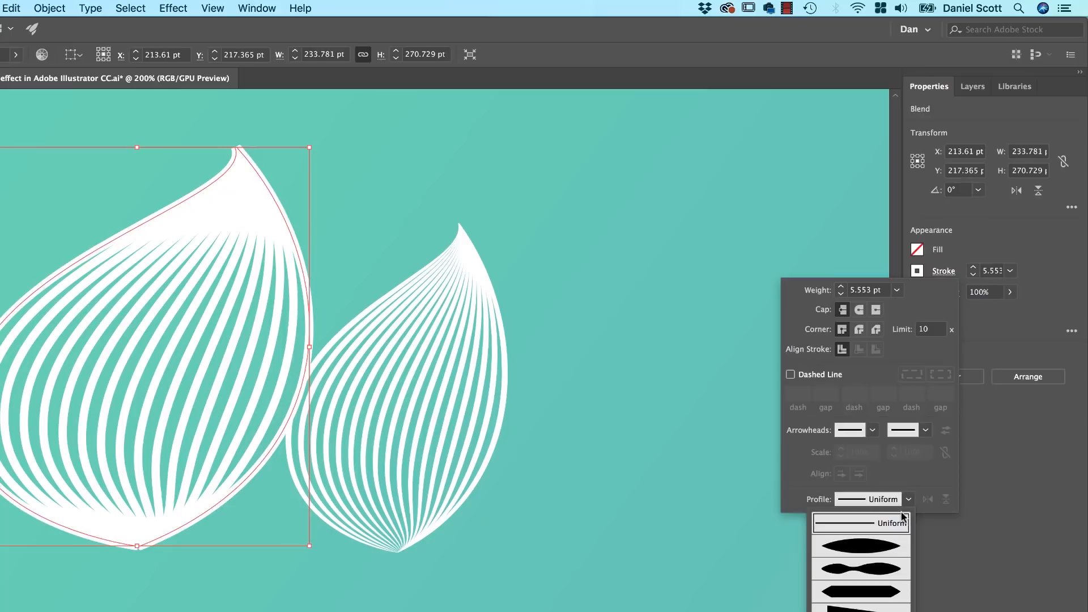
click(895, 554)
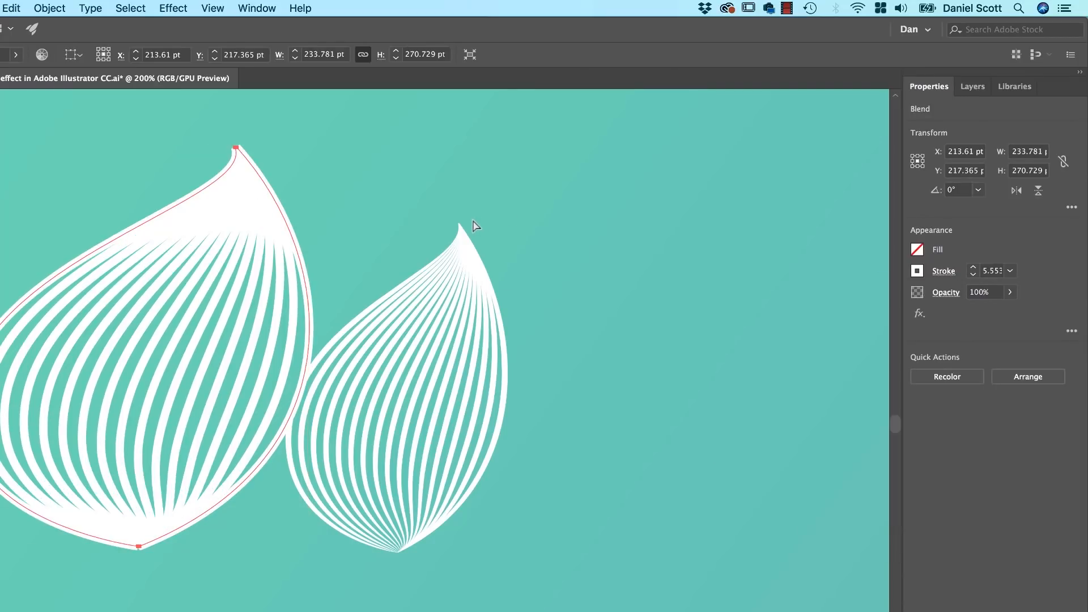
Undo the profile changes, the resizing and the duplication of the leaf copy.
key(a)
key(ctrl+z)
key(super+z)
key(super+z)
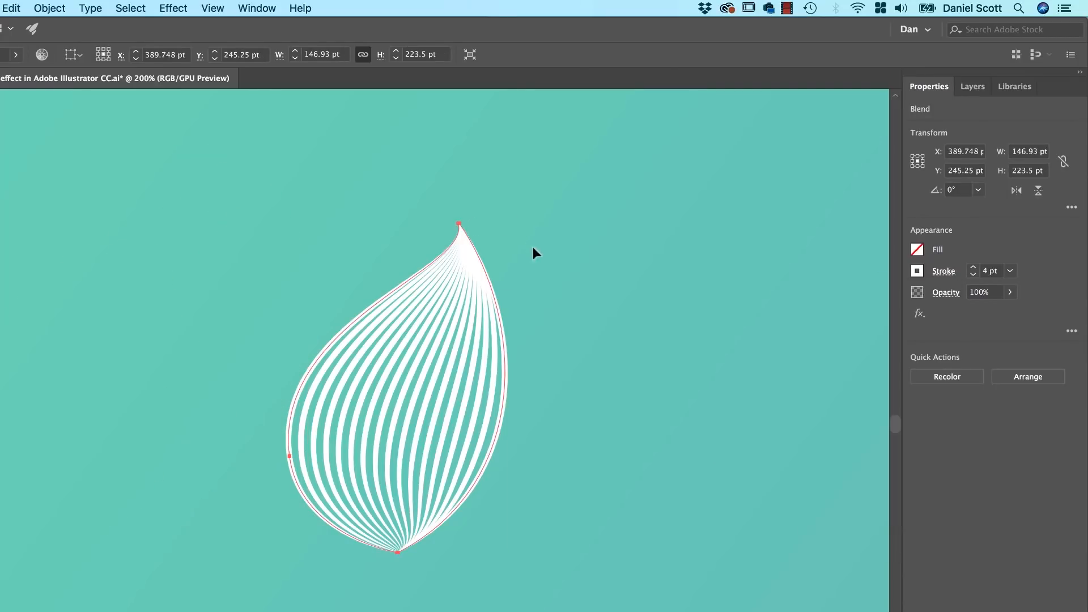
Duplicate the leaf blend straight to its left and expand the copy's blend into individual paths.
key(v)
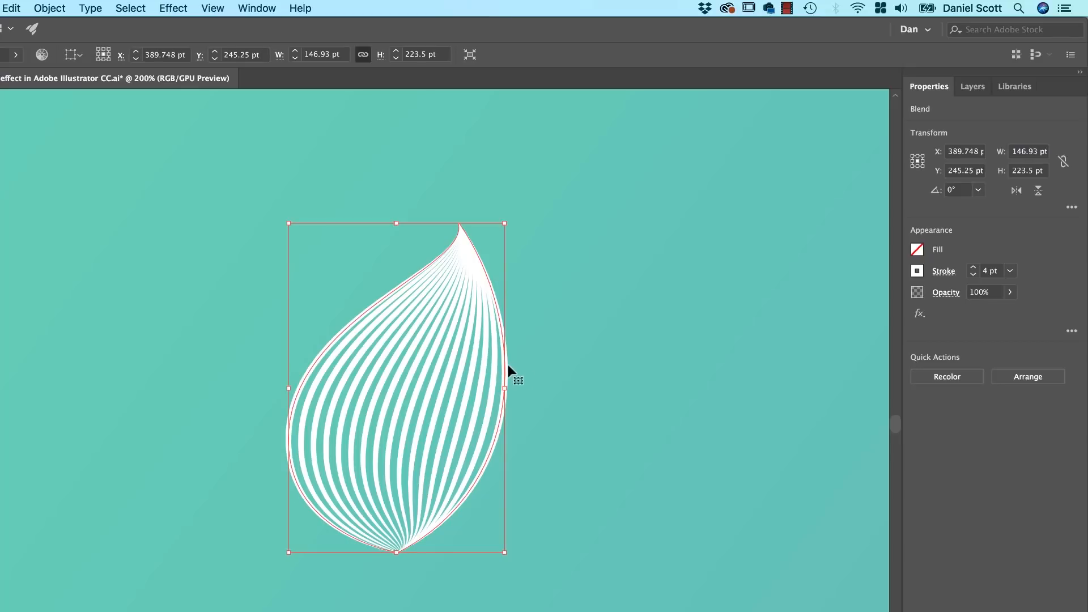
drag(505, 367, 255, 367)
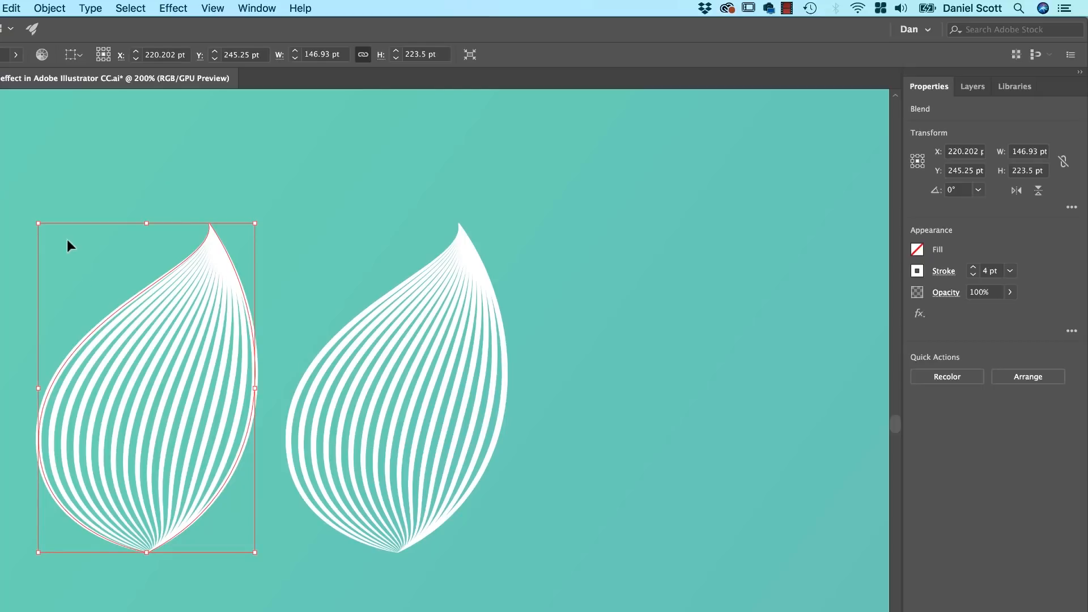
click(57, 6)
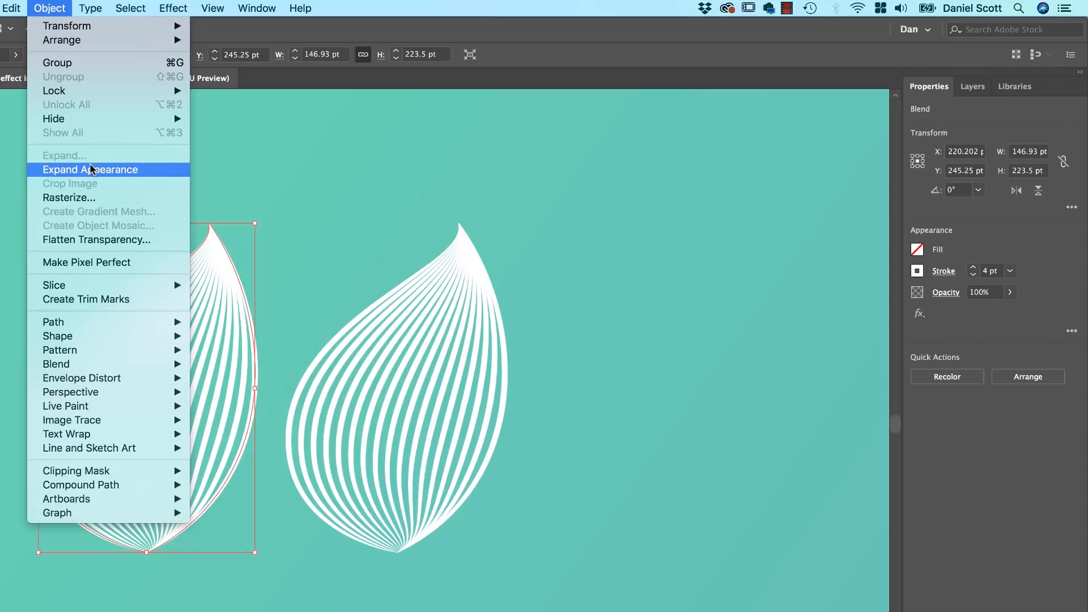
mouse_move(108, 371)
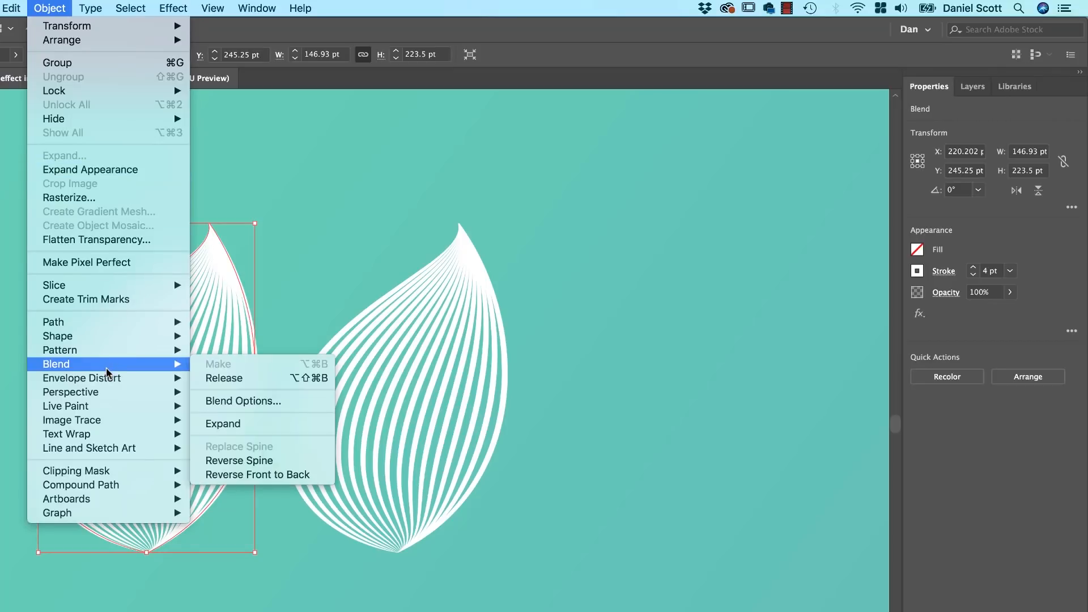
click(238, 424)
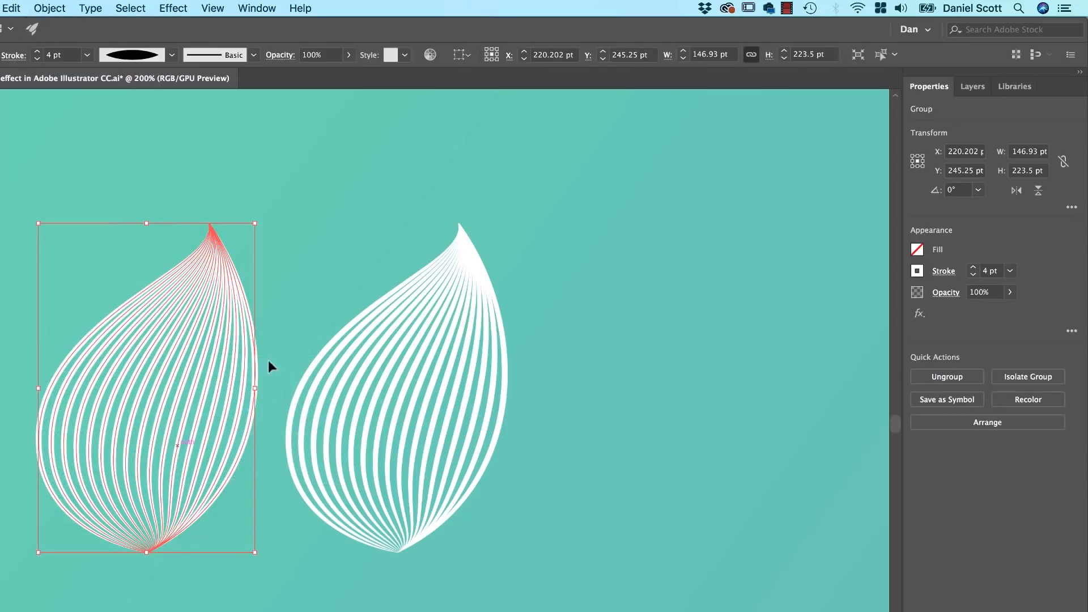
key(super+y)
key(super+y)
Mirror the expanded leaf copy horizontally and move it so that it overlaps the original leaf.
drag(255, 389, 38, 388)
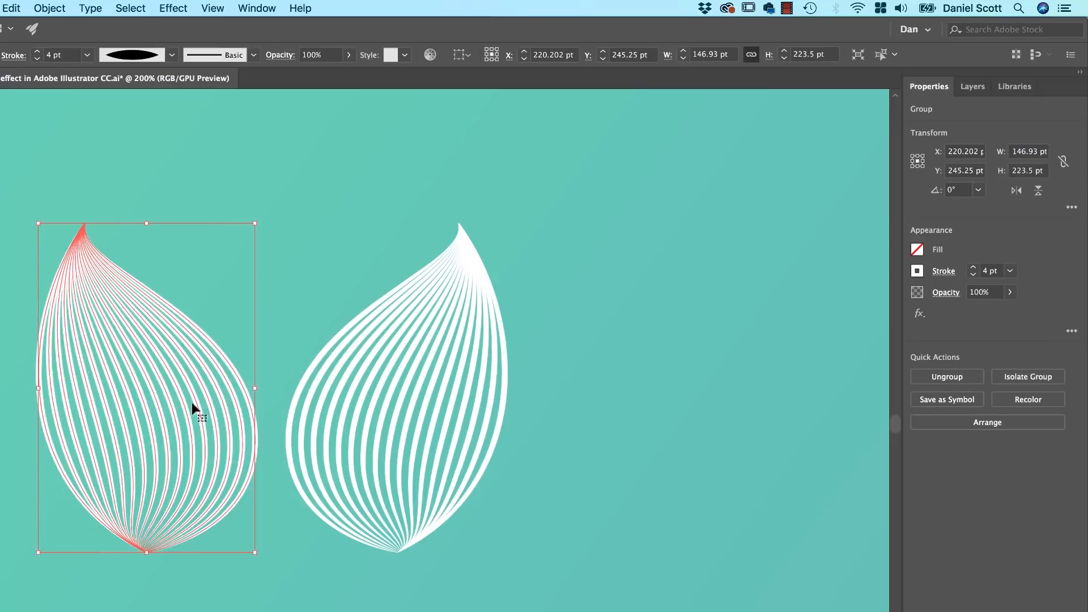
drag(199, 406, 413, 392)
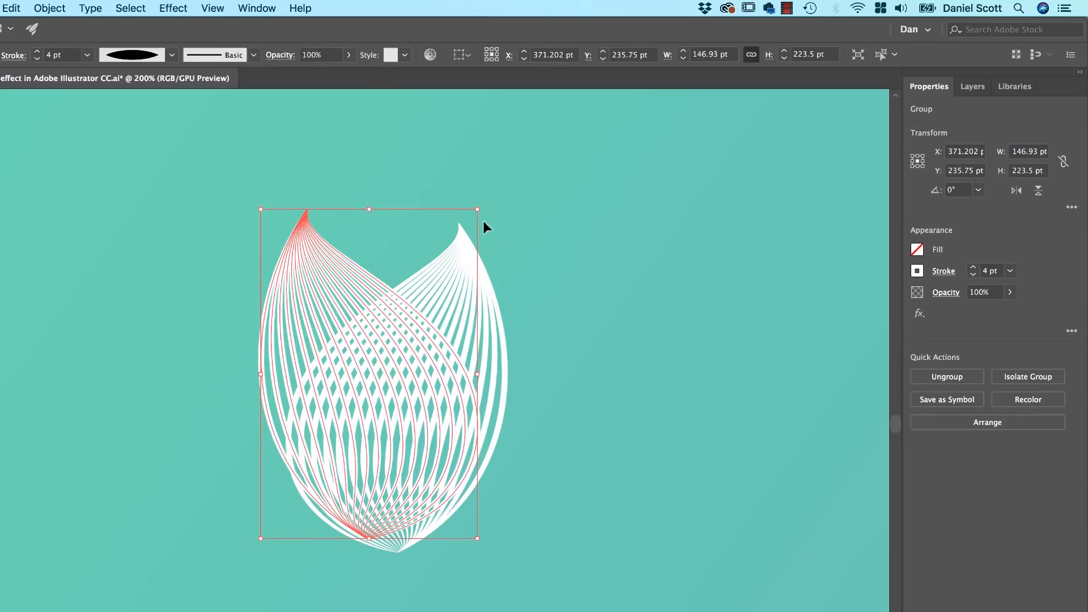
Scale the mirrored leaf down to about 130 by 198 pt and shift it slightly up over the original leaf.
drag(480, 210, 452, 248)
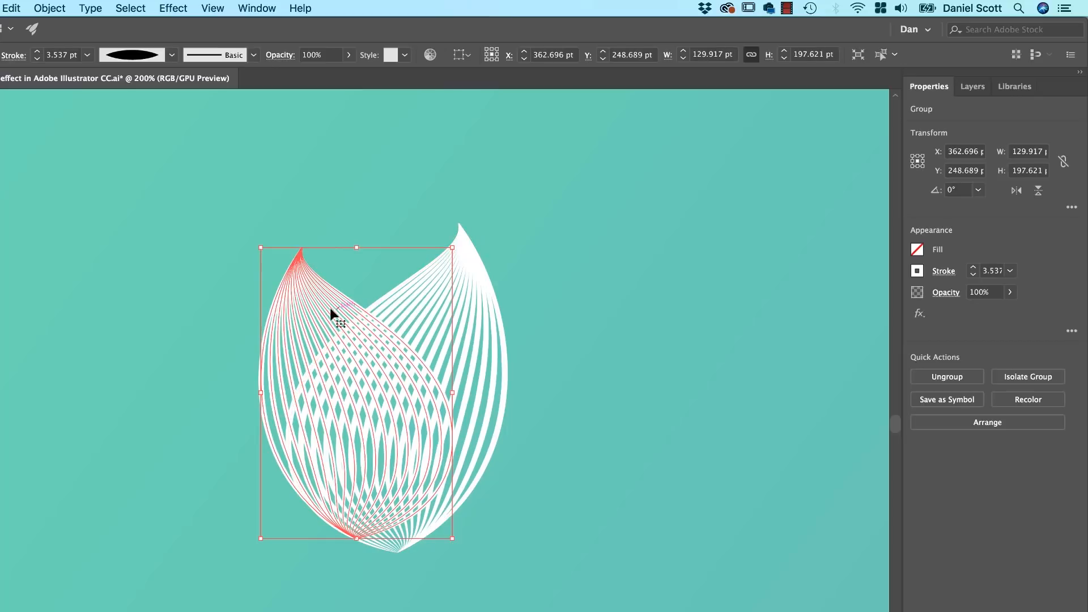
mouse_move(333, 311)
mouse_down()
mouse_move(351, 296)
mouse_move(333, 283)
mouse_up()
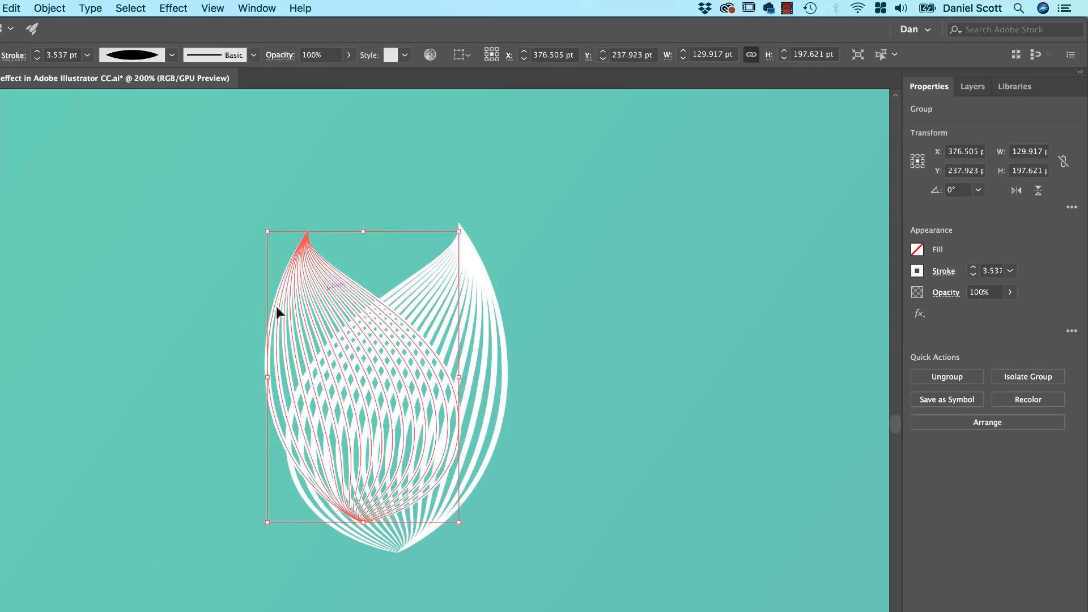
click(182, 309)
Copy the original leaf blend to the right of the overlapping pair, and the mirrored leaf to the lower left.
drag(403, 288, 746, 283)
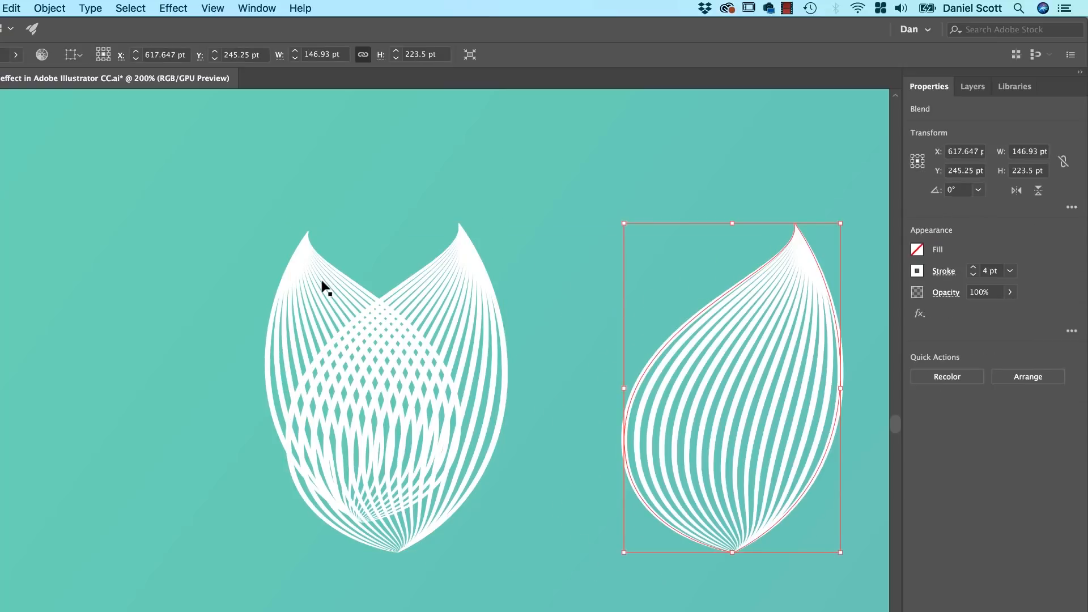
drag(347, 279, 6, 425)
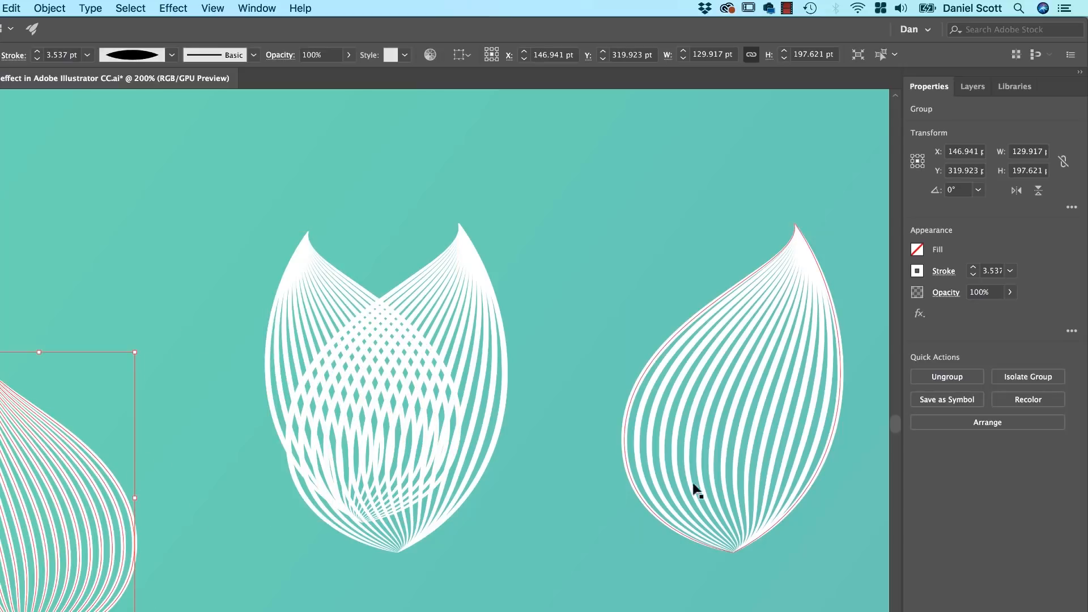
Release the blend of the rightmost leaf copy into its two outer curves, and deselect them.
click(682, 359)
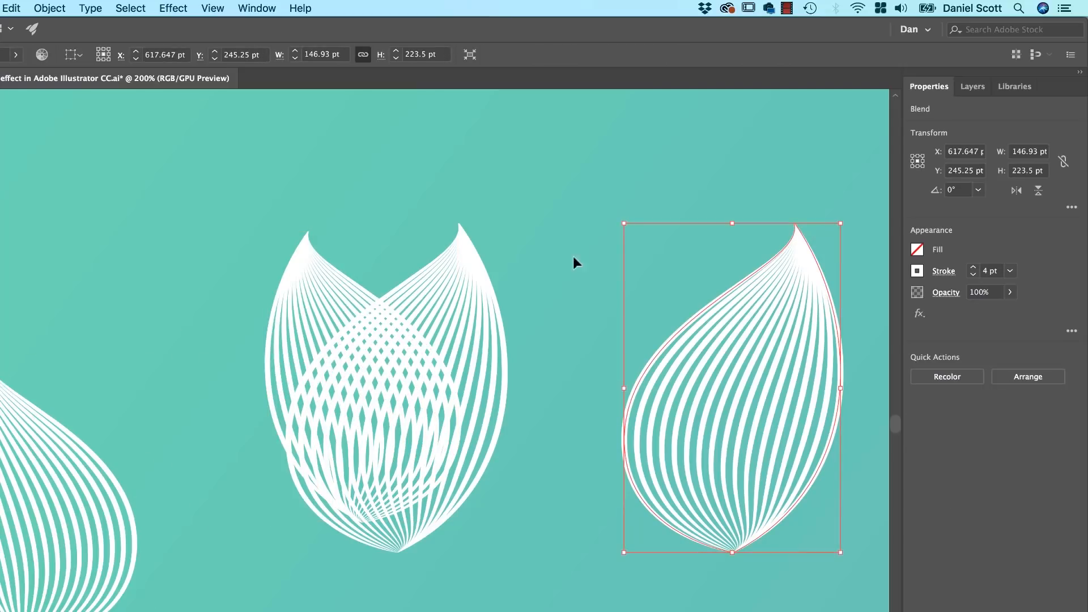
click(49, 9)
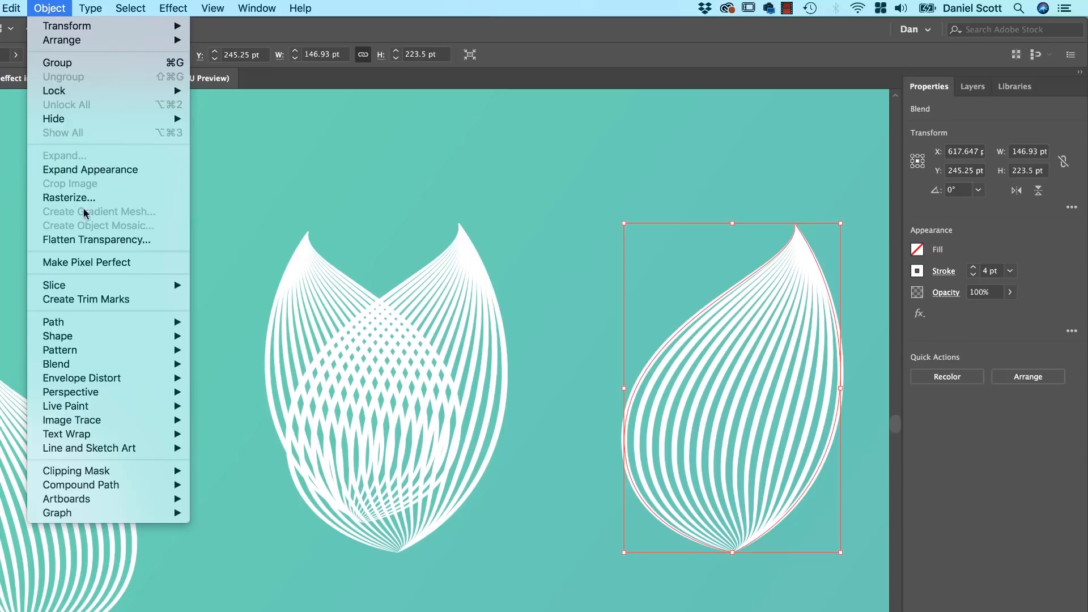
mouse_move(106, 365)
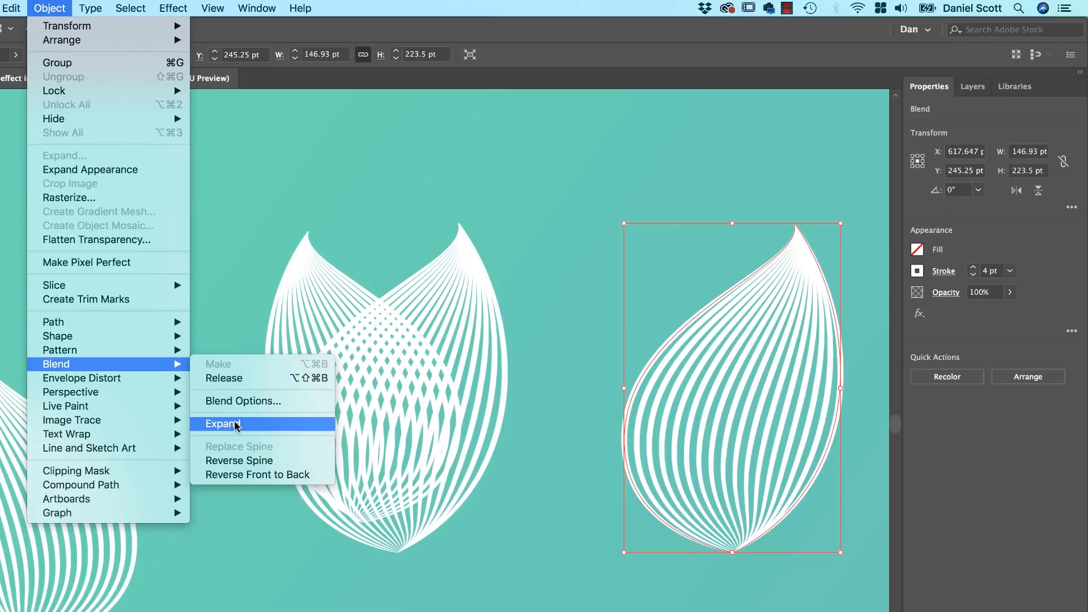
click(227, 378)
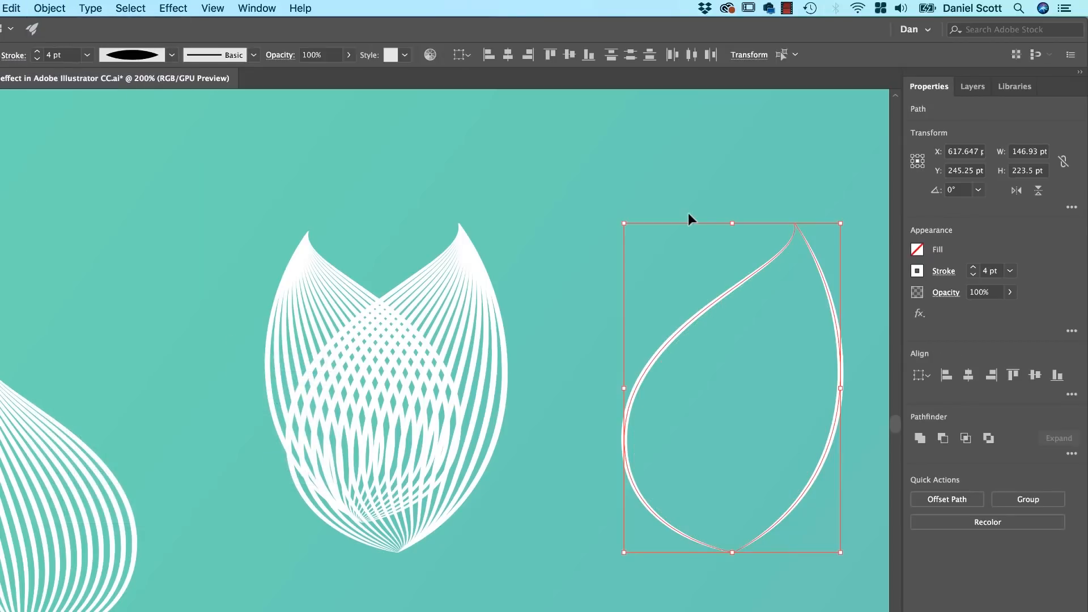
click(795, 370)
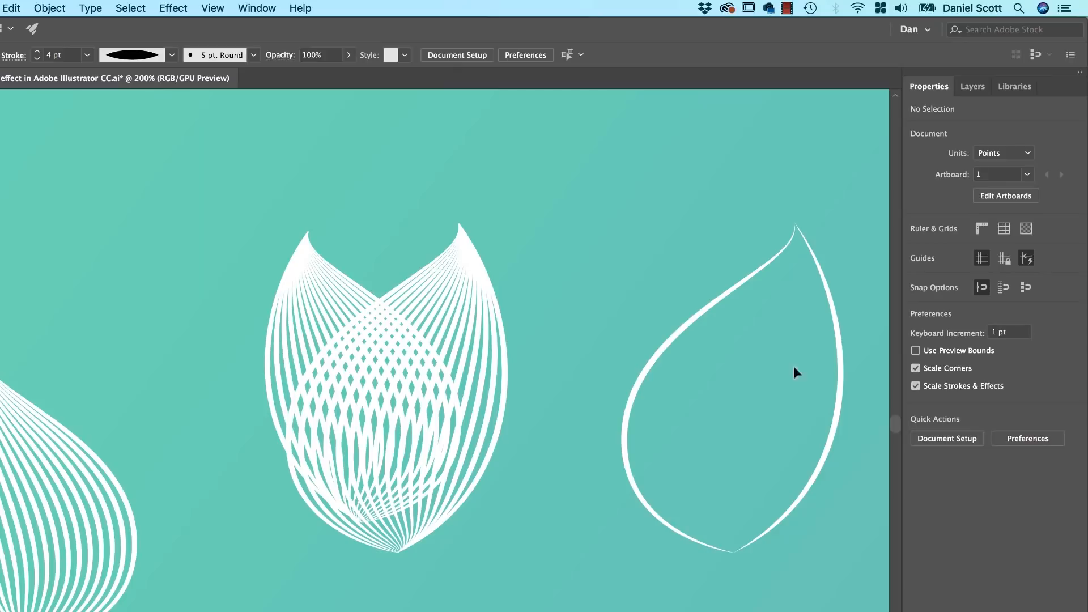
Change the stroke colour of the released leaf's left curve to green.
click(700, 308)
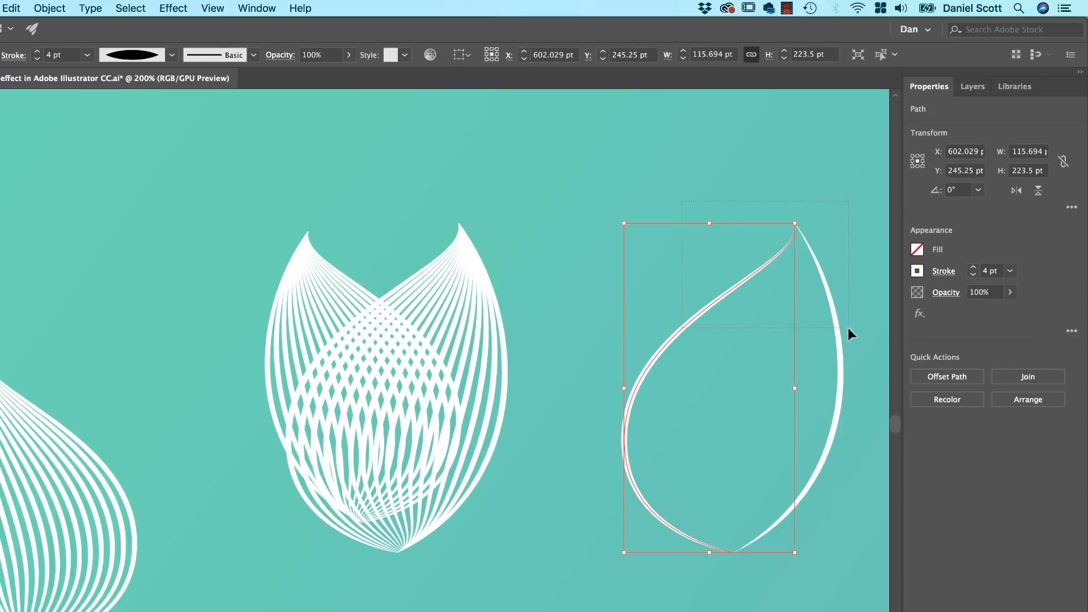
shift+click(840, 319)
click(621, 322)
click(704, 307)
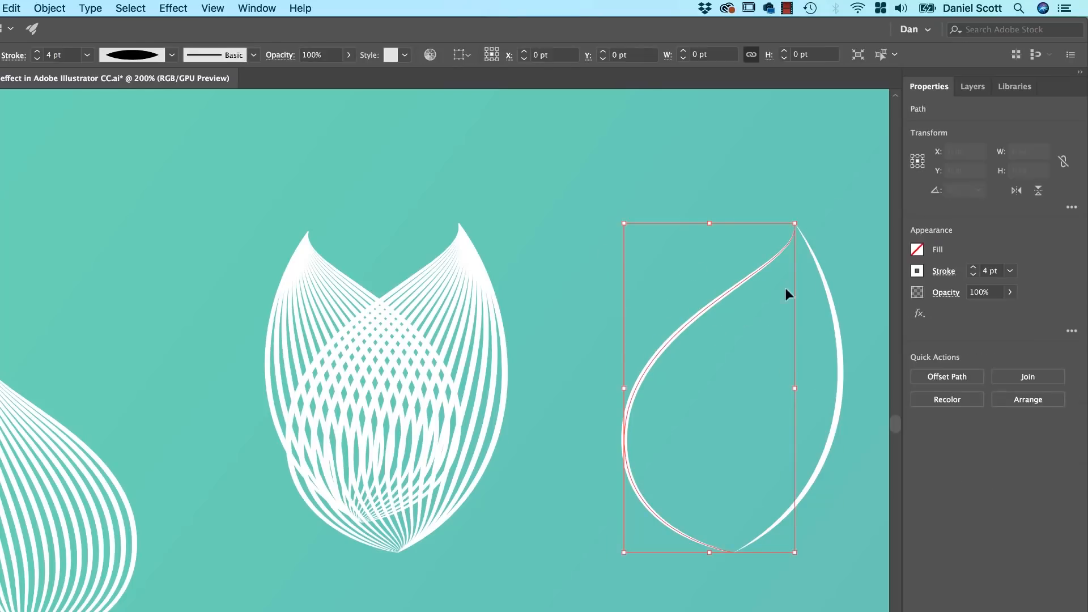
click(918, 271)
click(819, 325)
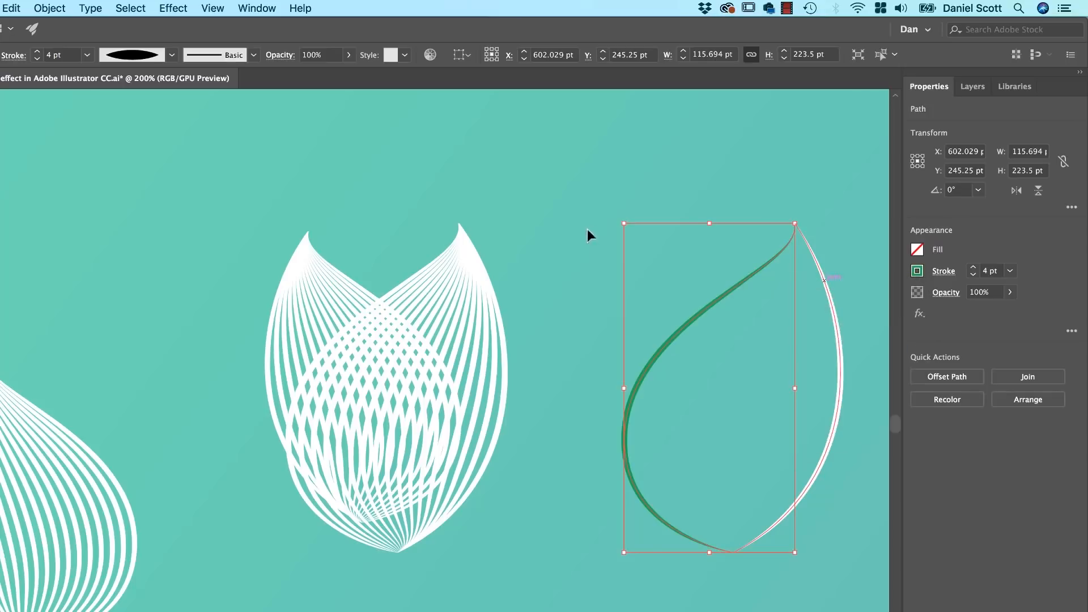
Move the green curve over the mirrored leaf, enlarge it to about 121 by 234 pt and align it with the original leaf's left edge.
mouse_move(692, 311)
mouse_down()
mouse_move(440, 345)
mouse_move(315, 339)
mouse_move(340, 312)
mouse_move(354, 320)
mouse_up()
drag(440, 227, 447, 214)
drag(416, 254, 424, 259)
drag(379, 299, 364, 293)
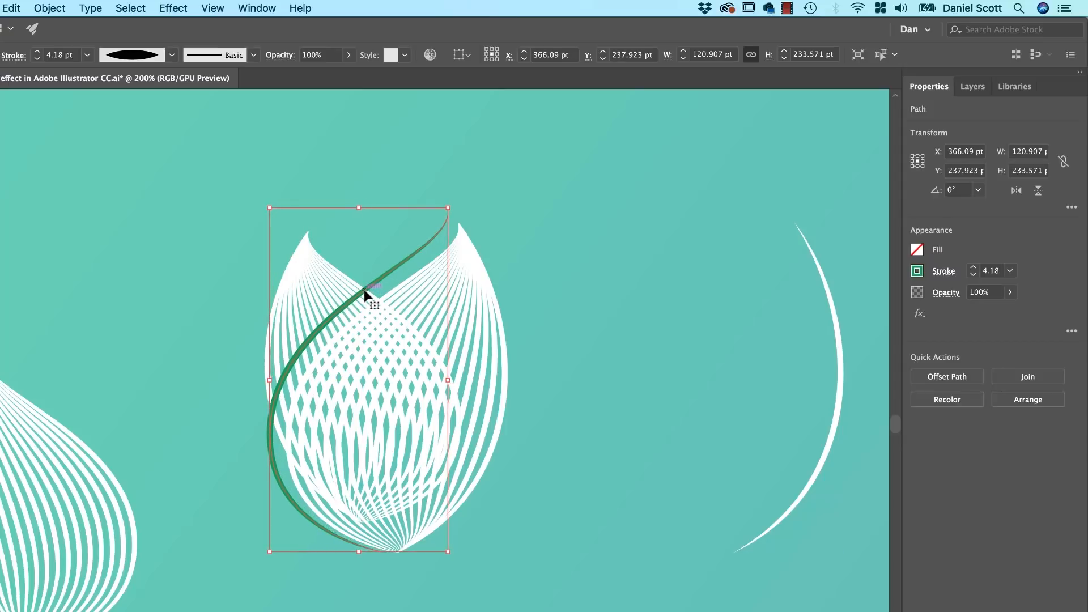
key(Right)
key(Left)
key(Right)
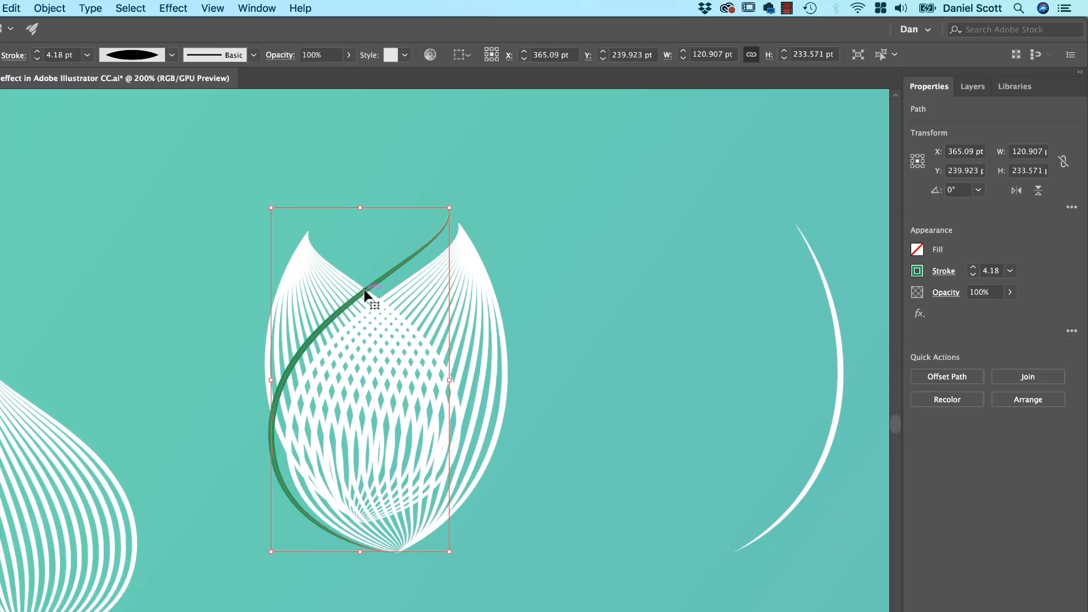
Move the mirrored leaf and the green curve together off the original leaf, up into the empty area at its upper left.
click(311, 277)
key(super+2)
drag(362, 221, 389, 300)
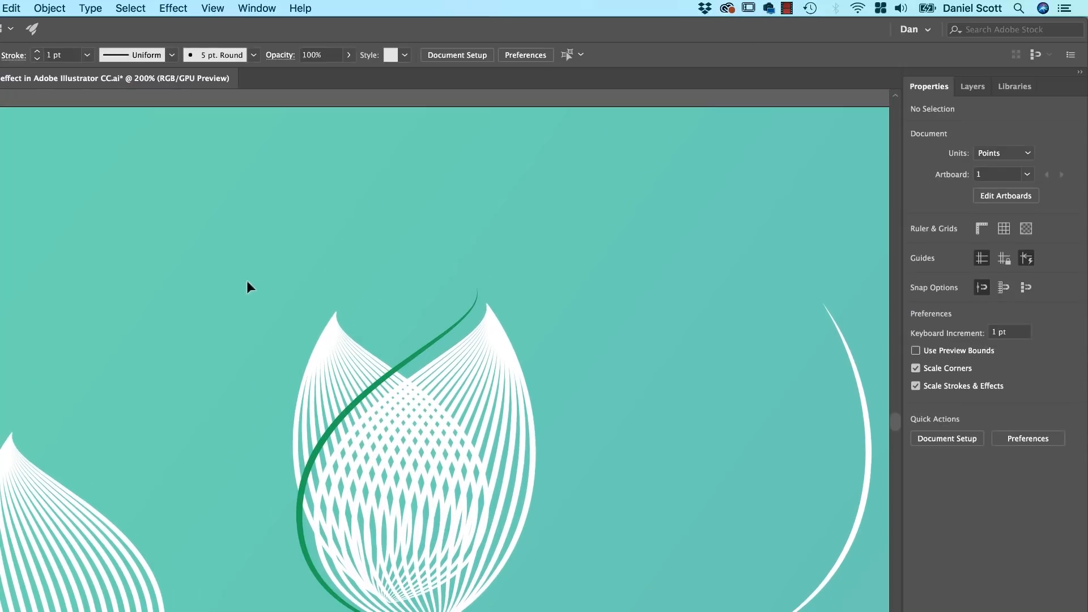
drag(434, 338, 201, 147)
key(super+z)
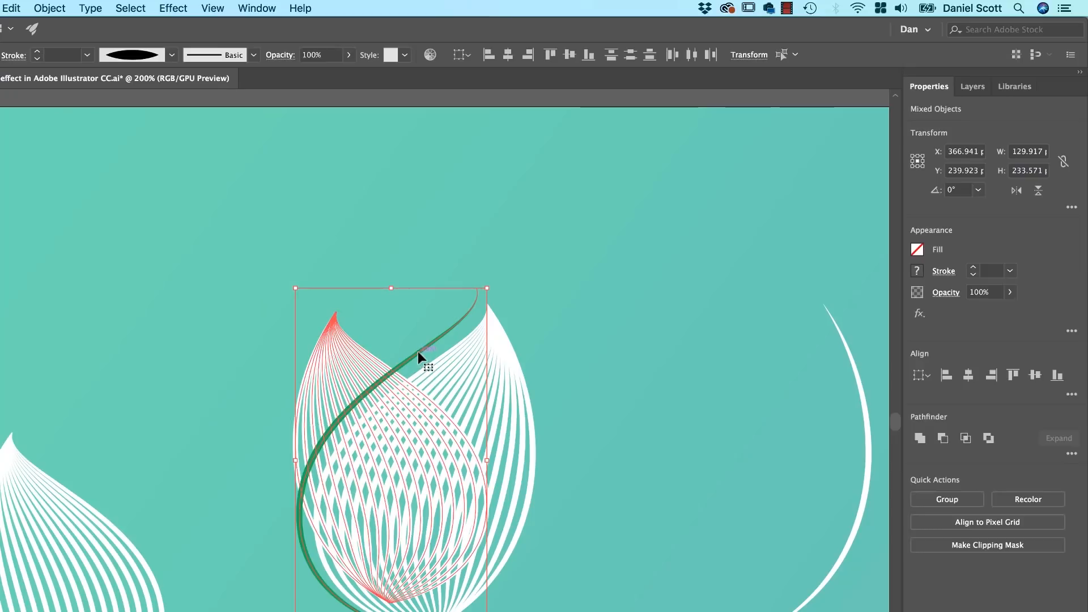
drag(418, 357, 177, 299)
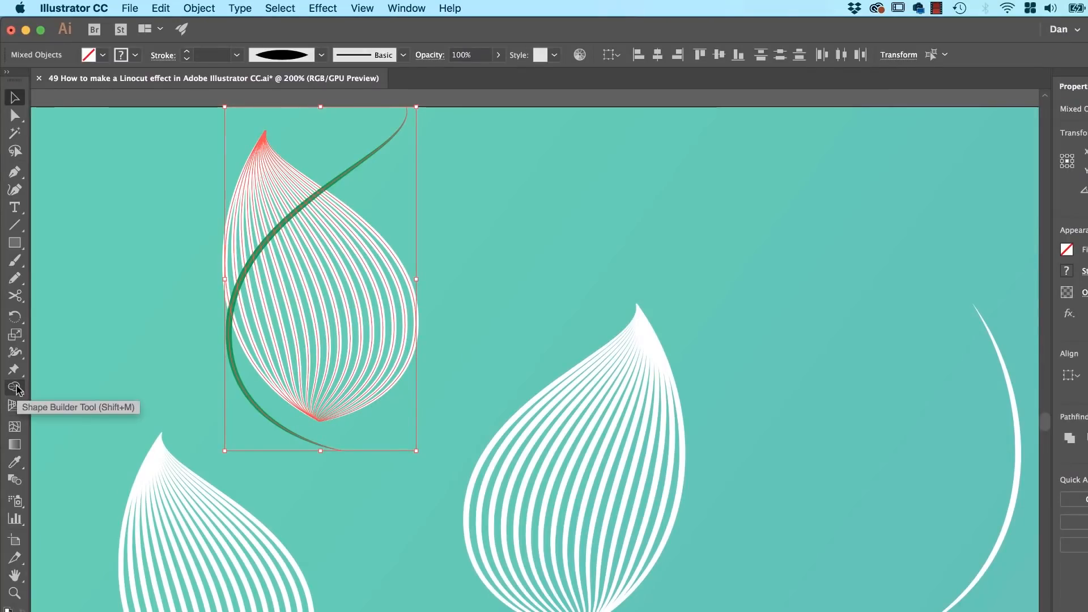
Use the Shape Builder to remove the leaf lines and curve remnants below the green curve, and deselect the artwork.
click(15, 388)
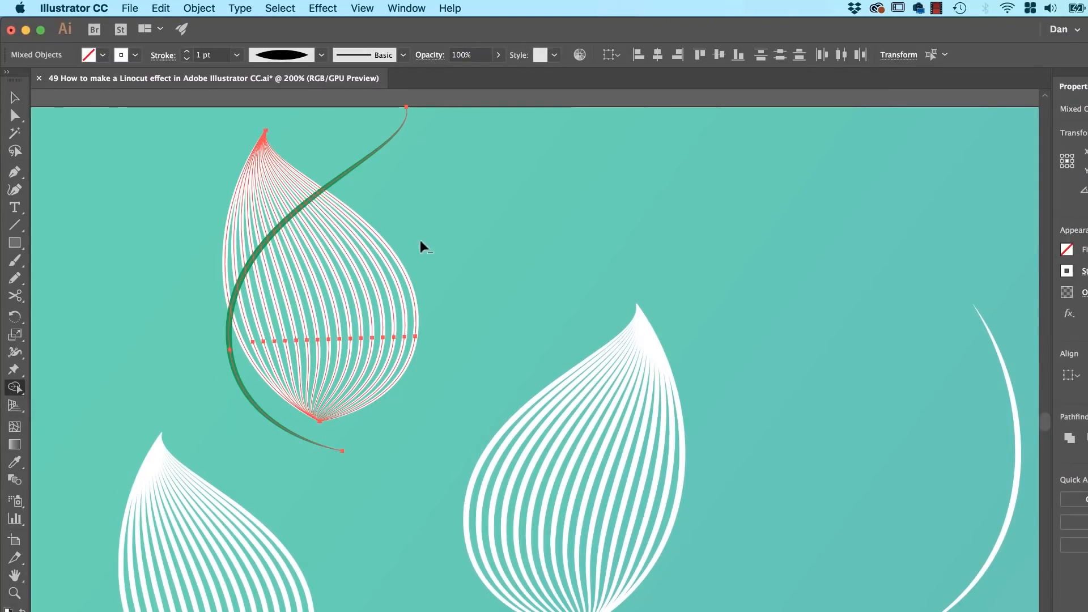
mouse_move(424, 247)
mouse_down()
mouse_move(323, 274)
mouse_move(233, 423)
mouse_up()
drag(348, 218, 353, 327)
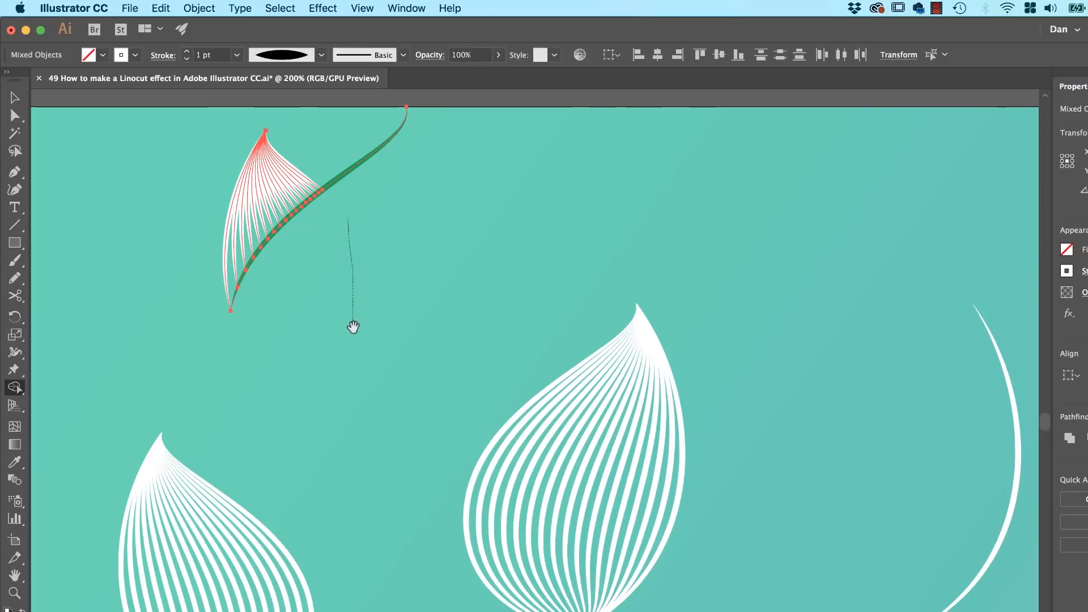
key(v)
click(418, 218)
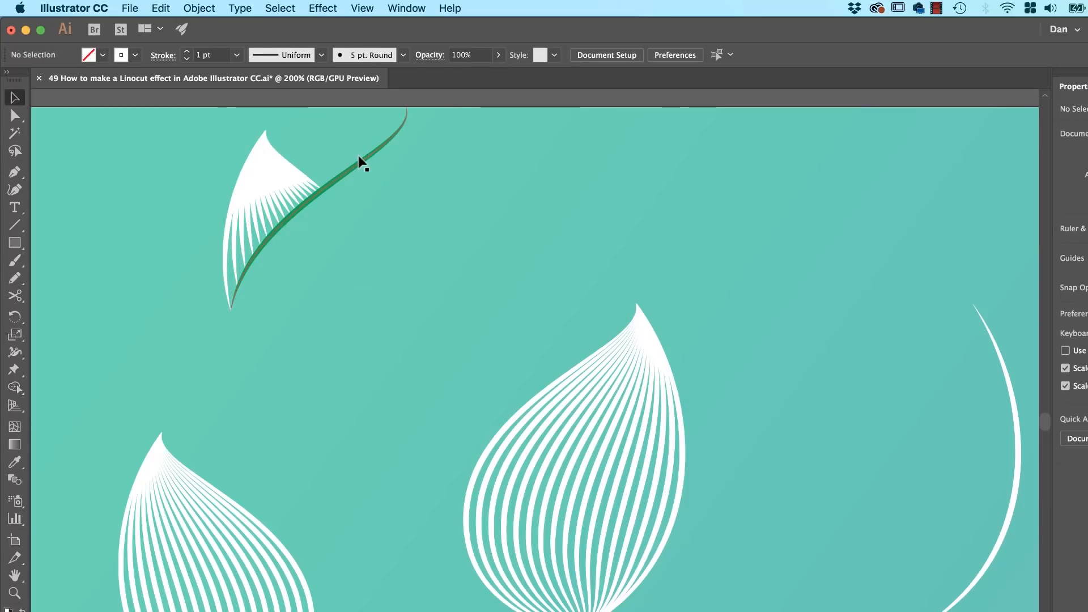
Delete the remaining green cutting curve.
click(361, 159)
click(383, 164)
click(378, 153)
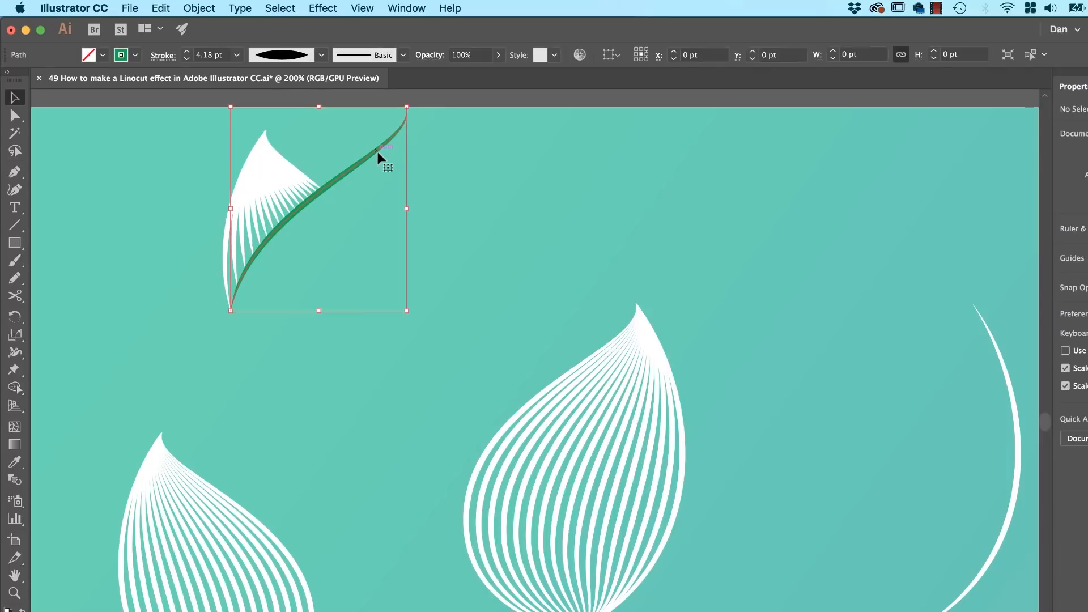
key(Delete)
Move the trimmed leaf back beside the upper left edge of the large leaf and deselect it.
drag(118, 162, 457, 335)
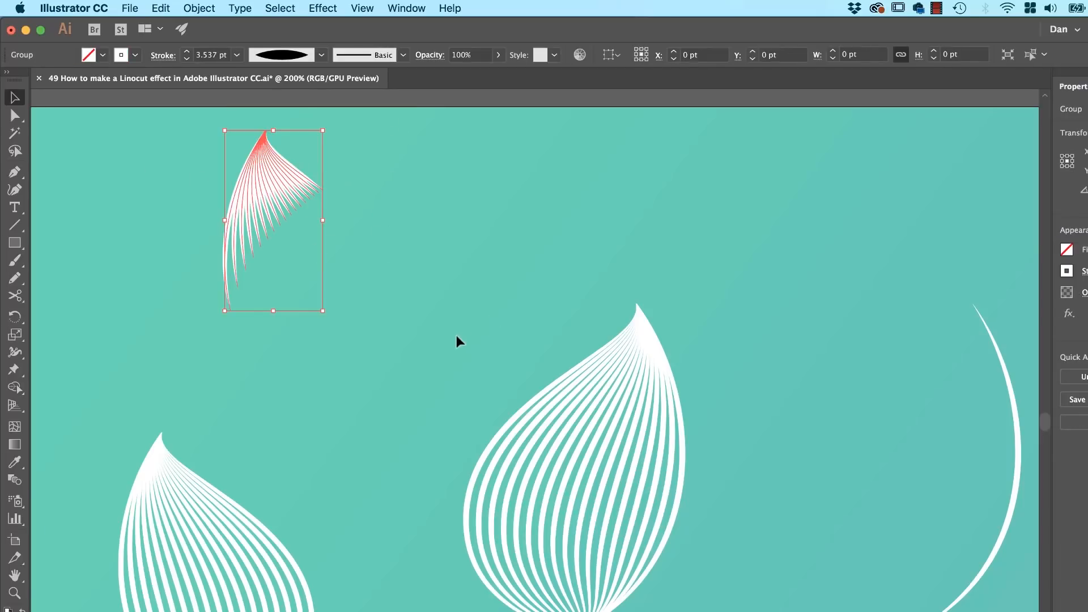
drag(271, 176, 488, 362)
click(366, 421)
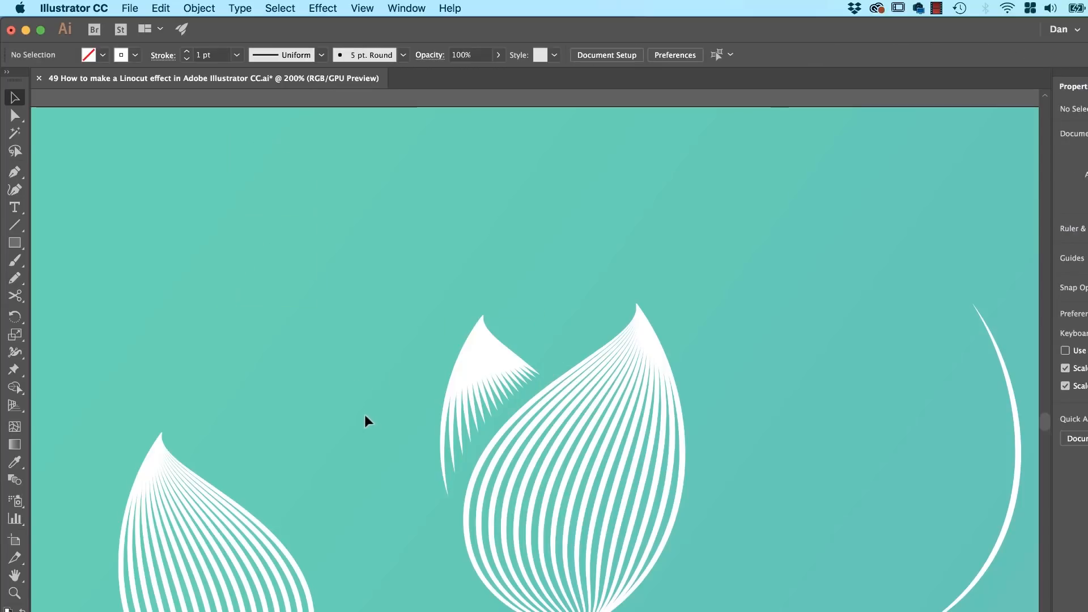
Set the trimmed leaf's stroke weight to 2 pt and shift it slightly closer to the large leaf.
click(493, 349)
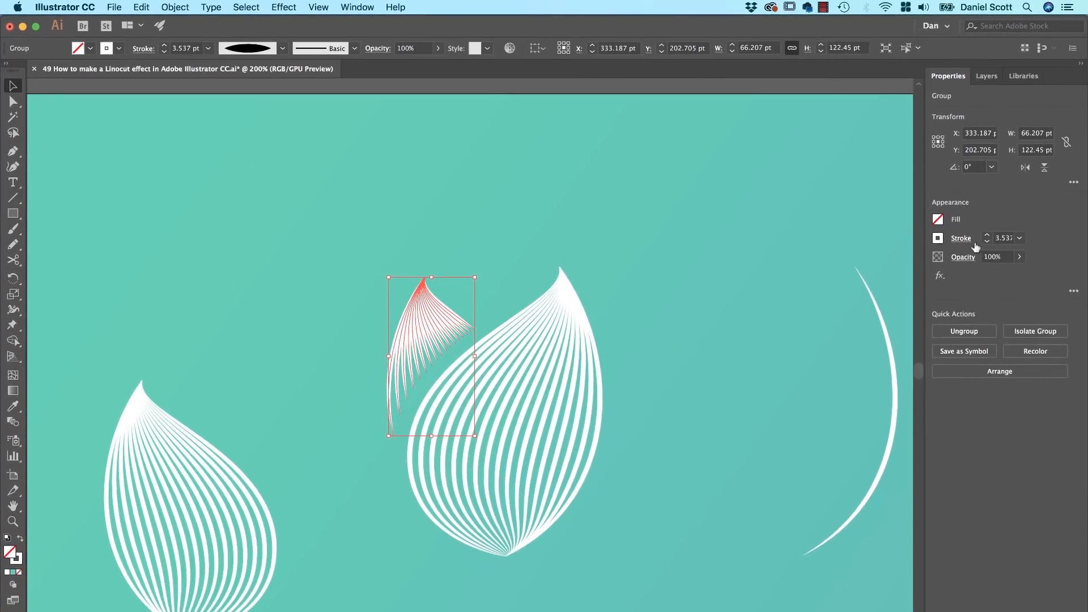
click(988, 242)
click(988, 241)
click(732, 334)
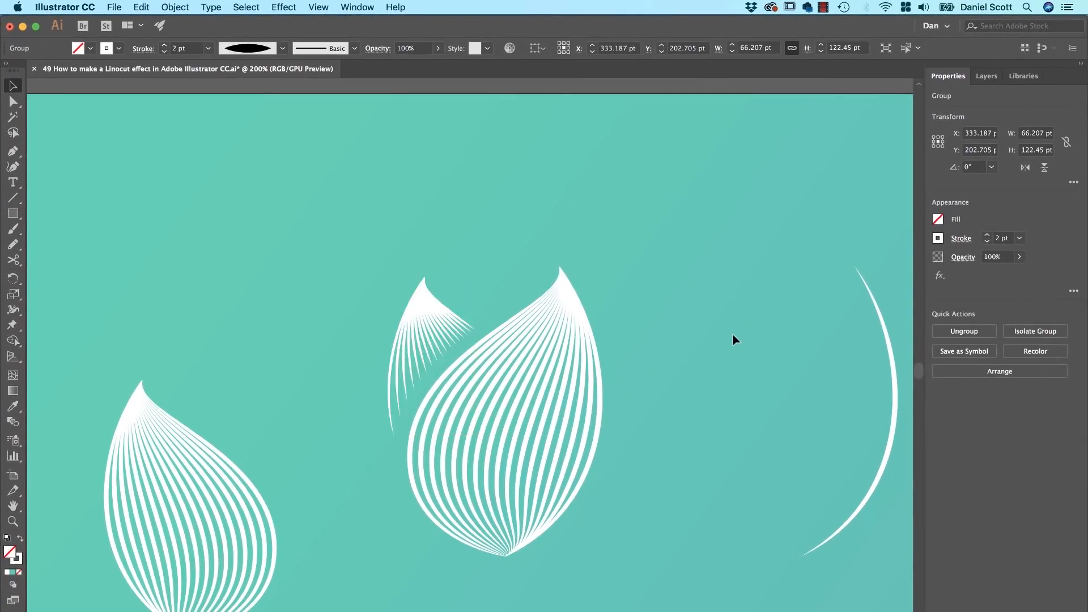
drag(431, 306, 436, 306)
click(728, 327)
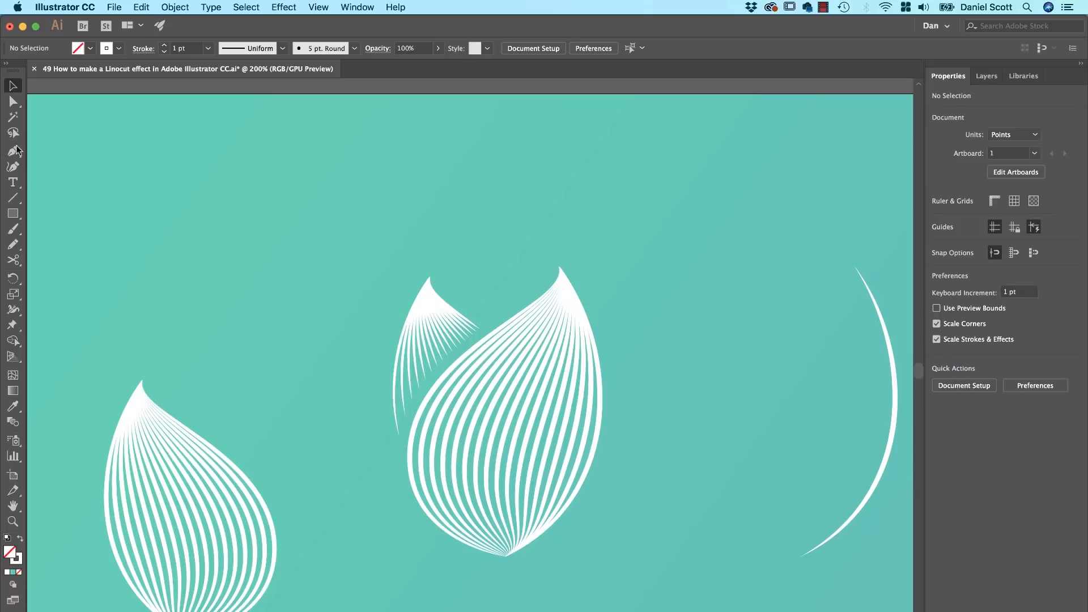
Draw two Pencil curves above the leaf tips, forming a pointed arch about 64 by 44 pt.
click(13, 244)
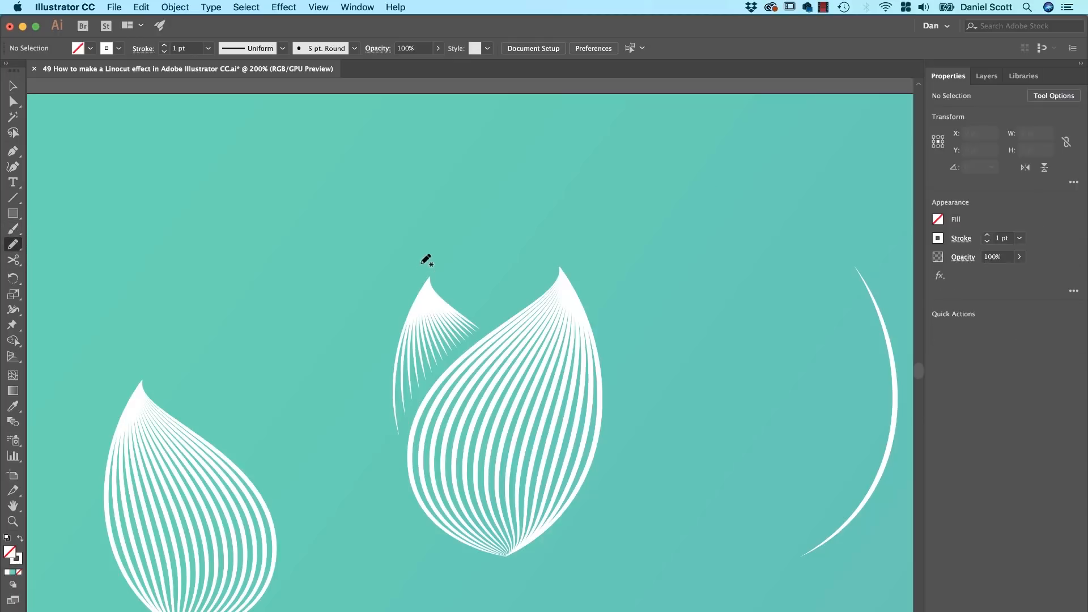
drag(502, 230, 461, 285)
drag(544, 282, 543, 282)
key(v)
Scale both arch curves together to about 105 by 72 pt and move them down between the two leaf tips.
drag(522, 226, 499, 253)
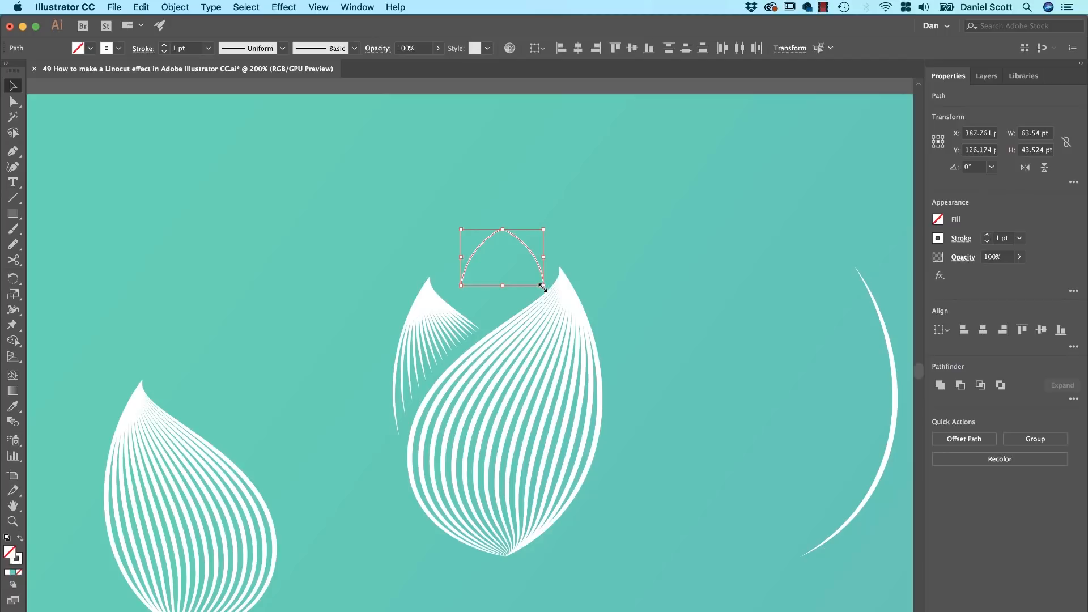
drag(542, 287, 570, 305)
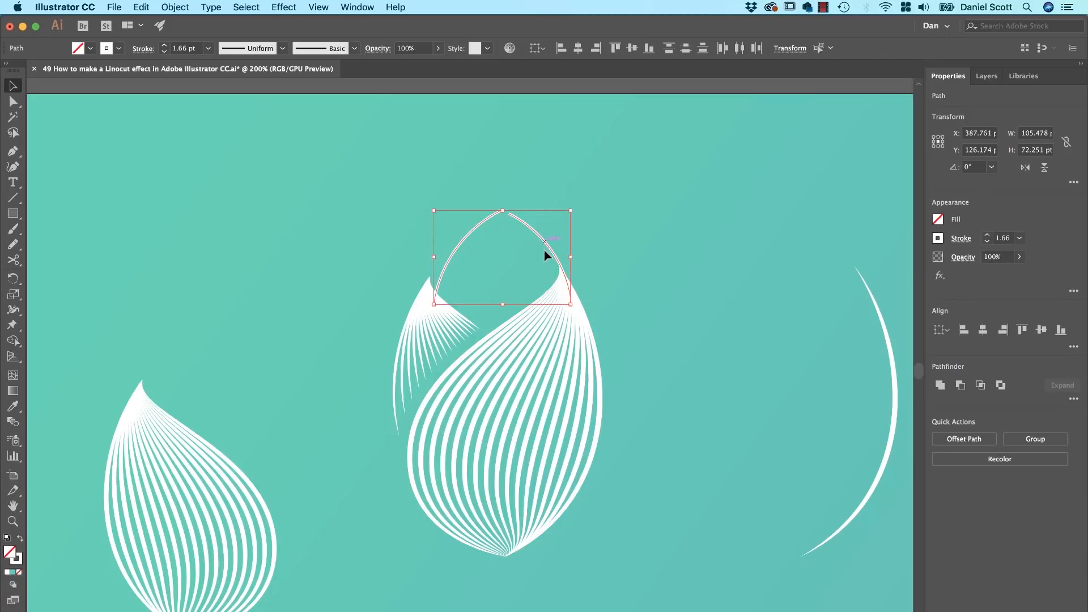
drag(544, 250, 537, 274)
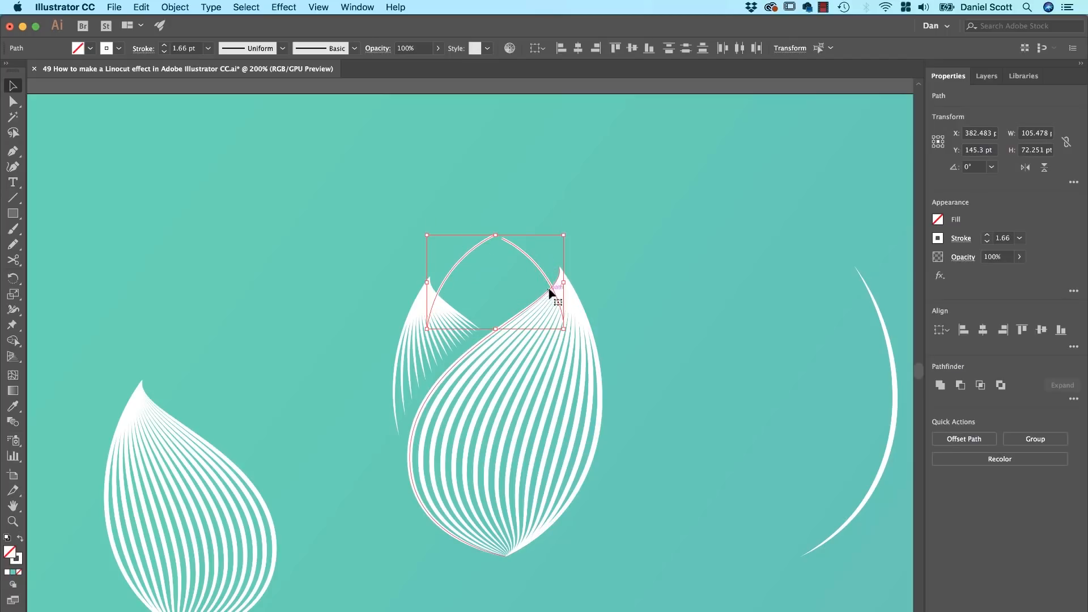
click(548, 226)
Make a blend between the two arch curves and deselect it.
click(506, 242)
click(511, 242)
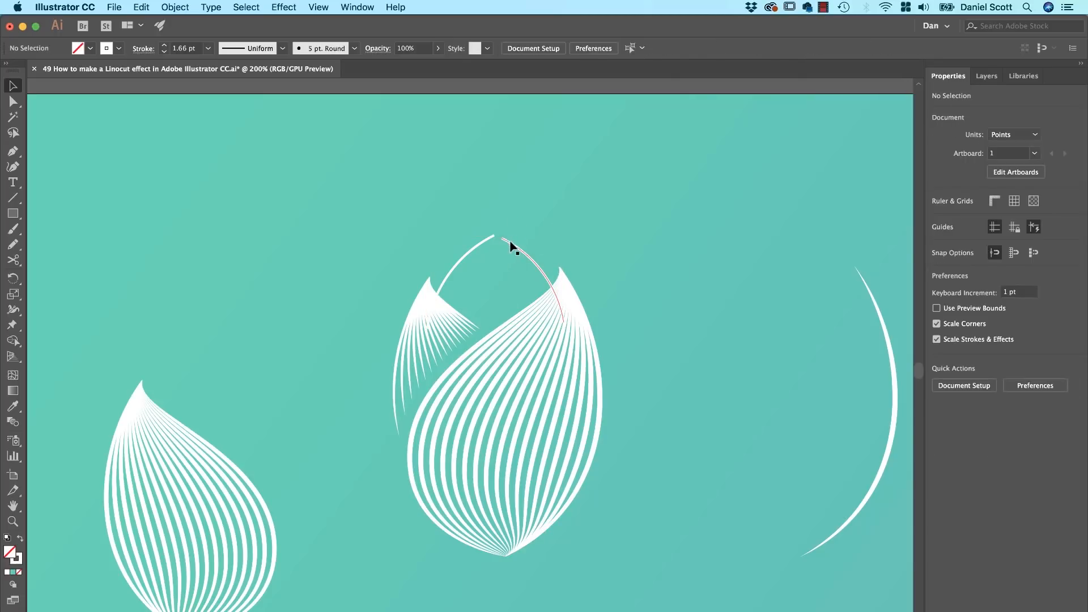
drag(479, 222, 512, 261)
key(alt+super+b)
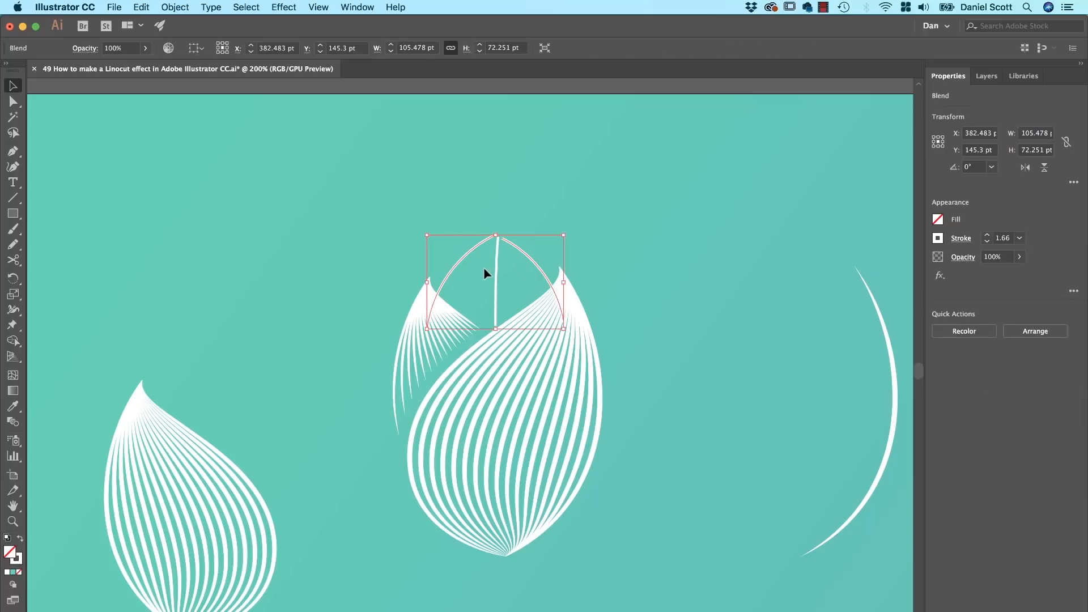
click(504, 192)
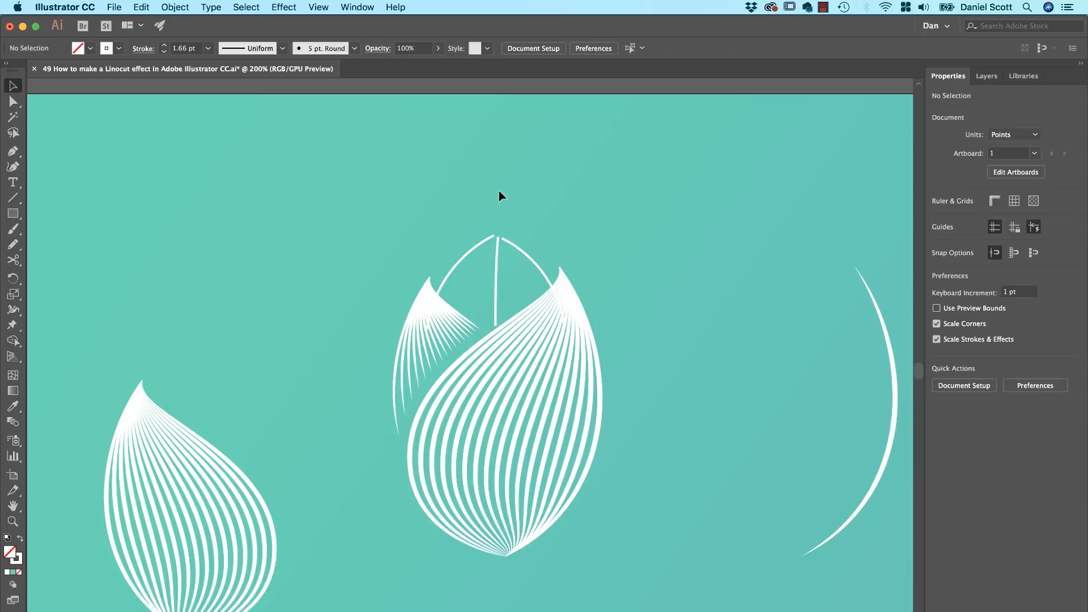
Switch to outline view at the gap between the upper ends of the two blended curves.
key(super+equal)
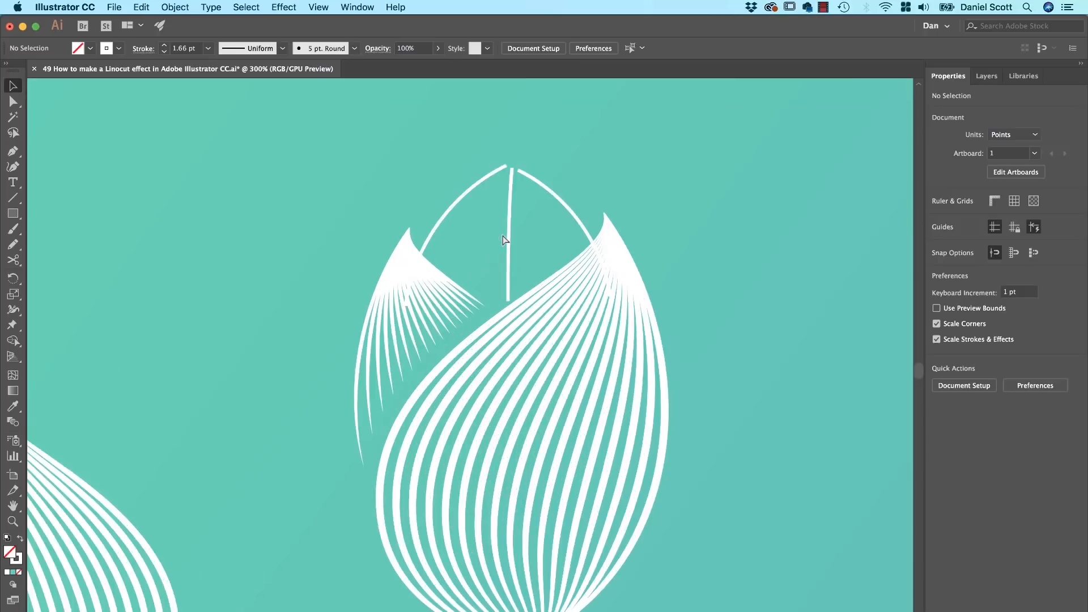
key(super+equal)
key(super+y)
drag(542, 229, 547, 420)
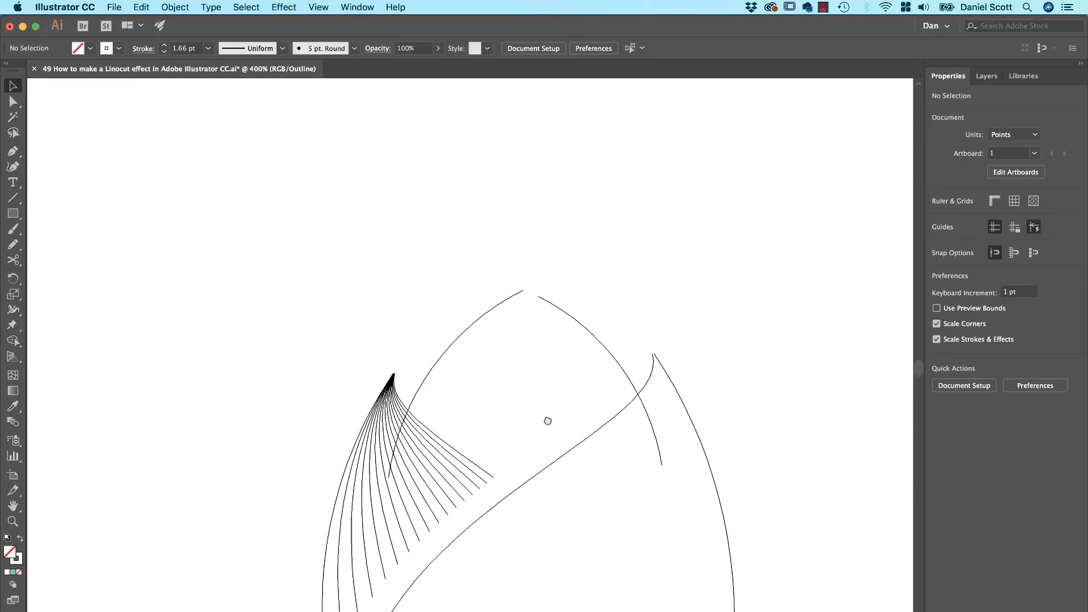
key(super+equal)
key(super+equal)
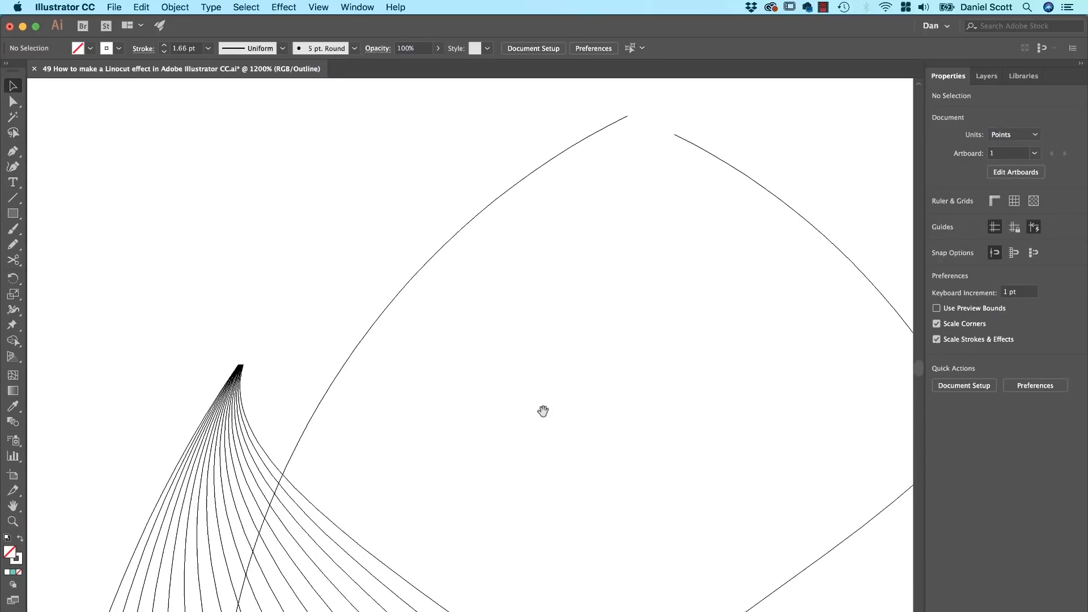
key(super+equal)
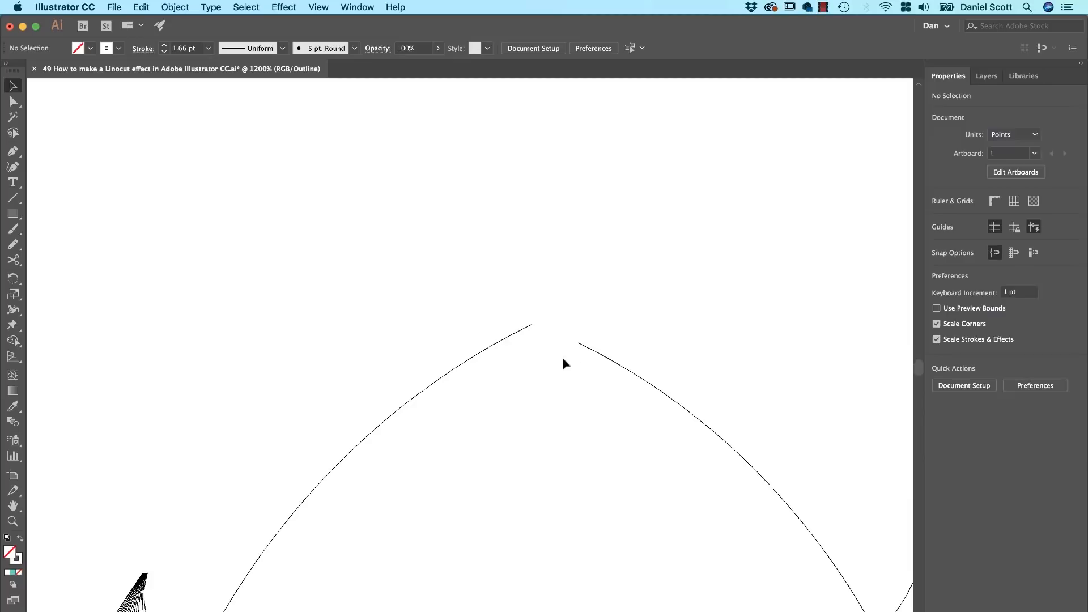
Isolate the blend, move its right curve so the upper end meets the left curve's upper end, and leave isolation.
click(583, 347)
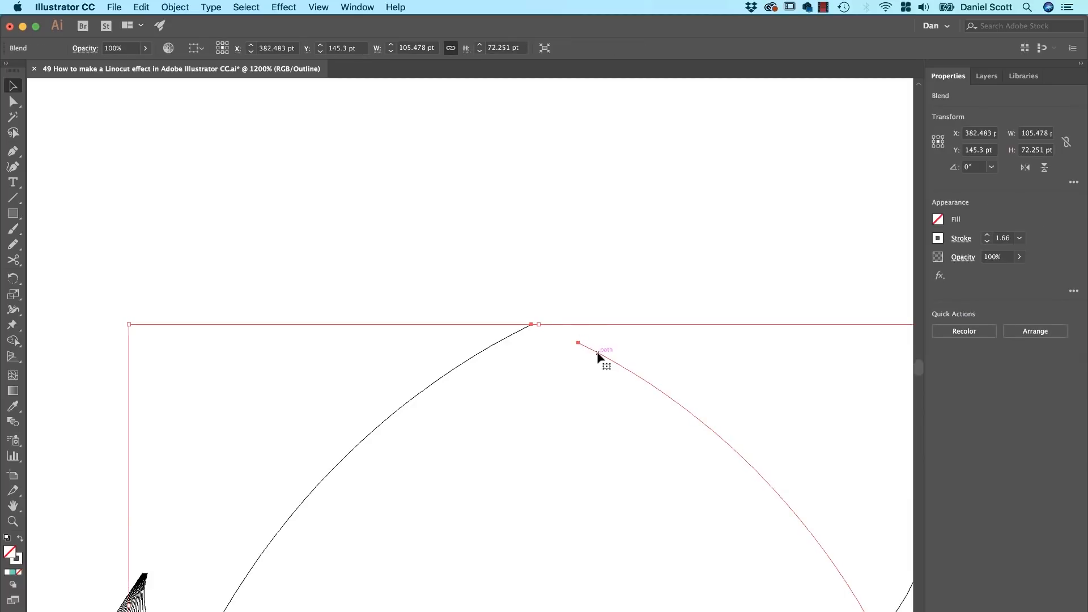
double_click(596, 356)
click(593, 354)
drag(601, 355, 555, 307)
click(577, 332)
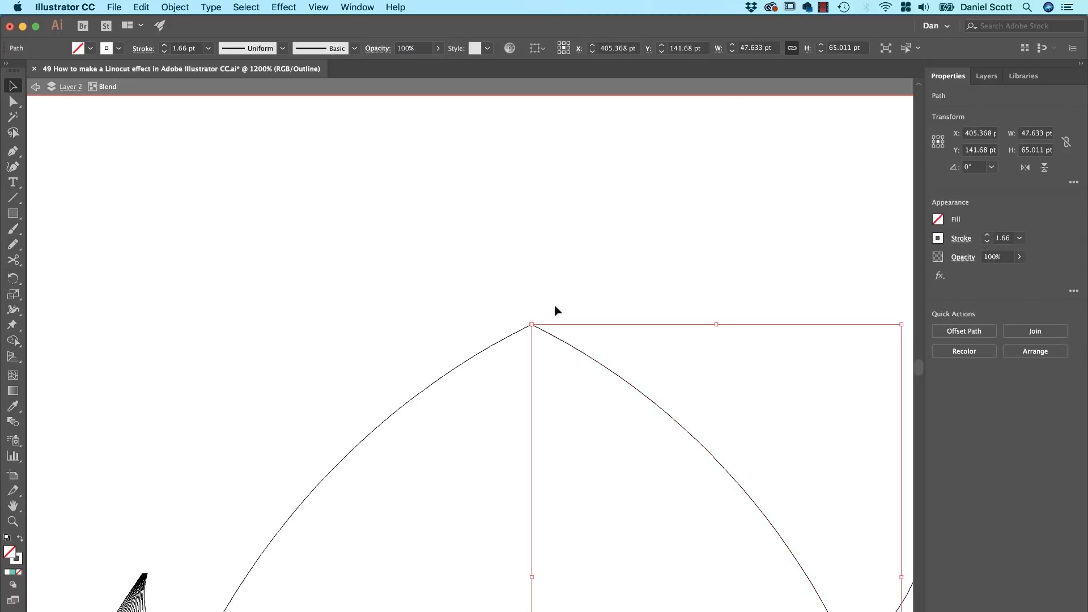
click(34, 88)
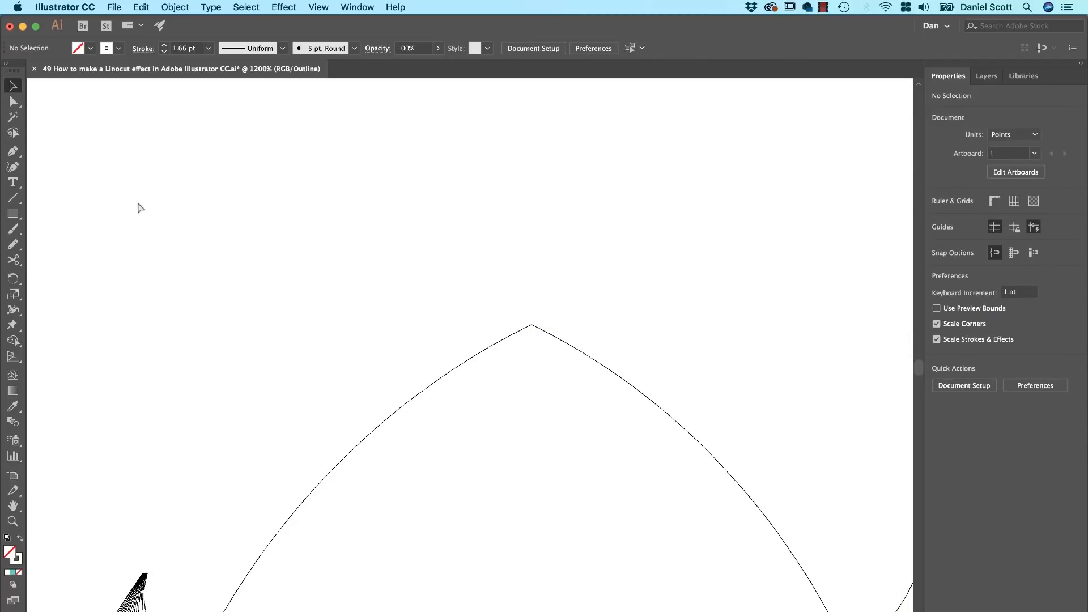
Return to preview view and give the arch blend the stroke profile that tapers evenly at both ends.
key(super+y)
key(super+minus)
key(super+minus)
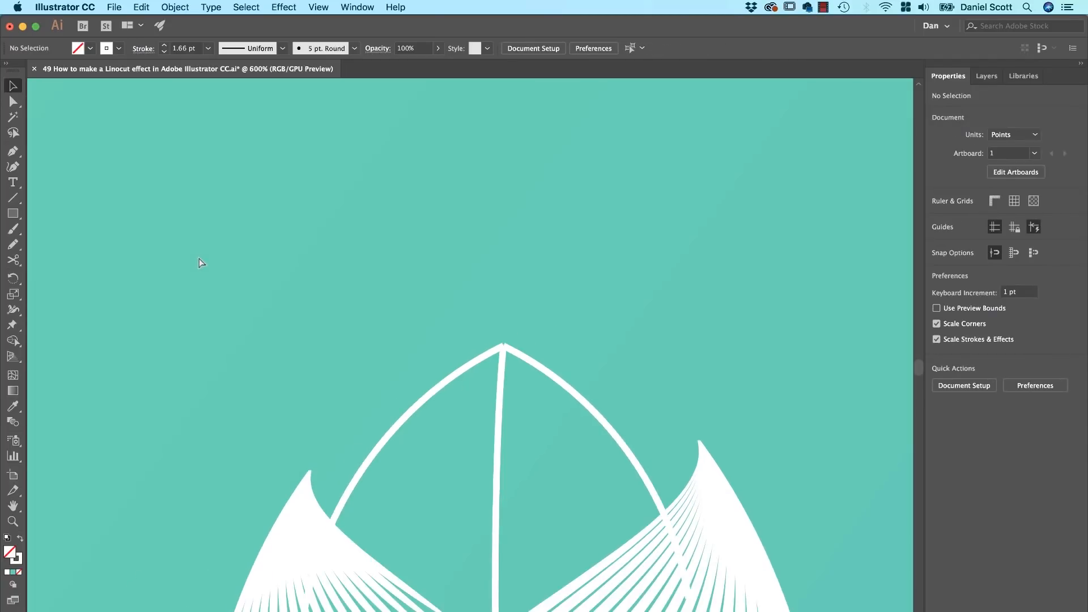
click(550, 372)
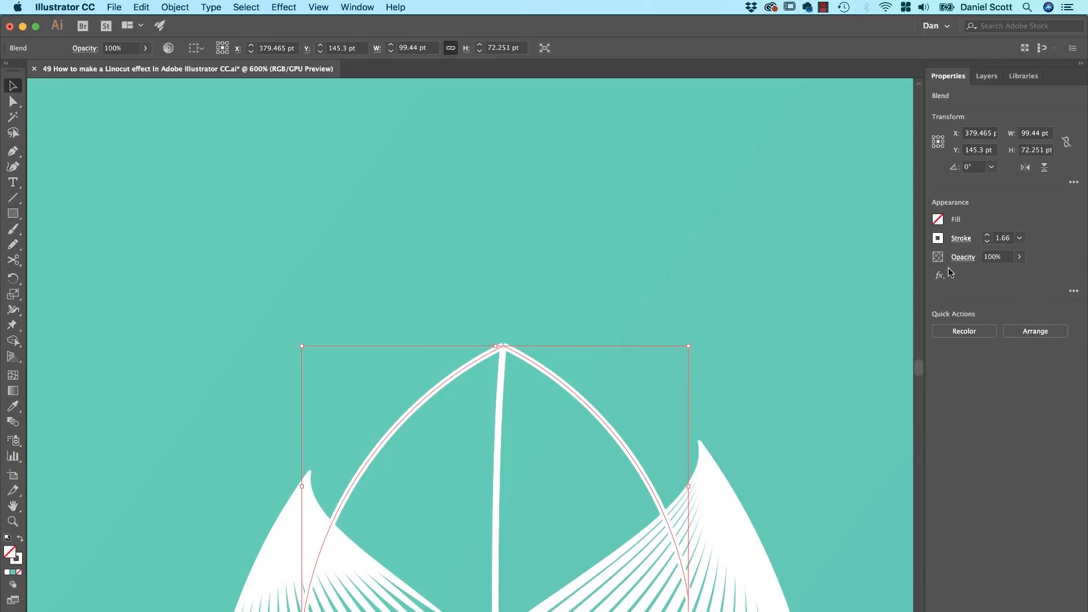
click(960, 239)
click(899, 439)
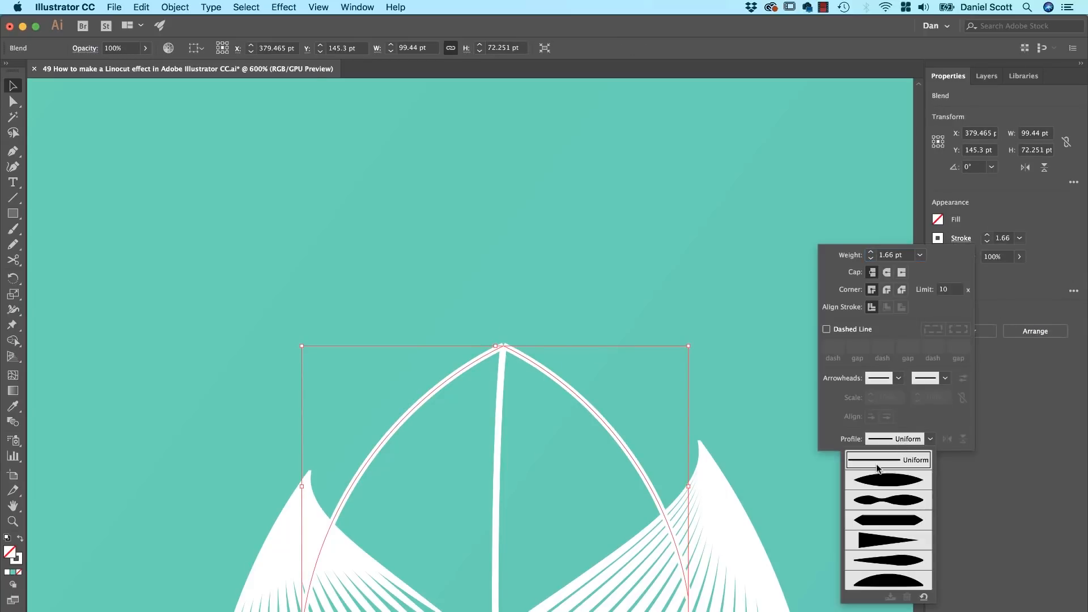
click(881, 481)
click(1030, 413)
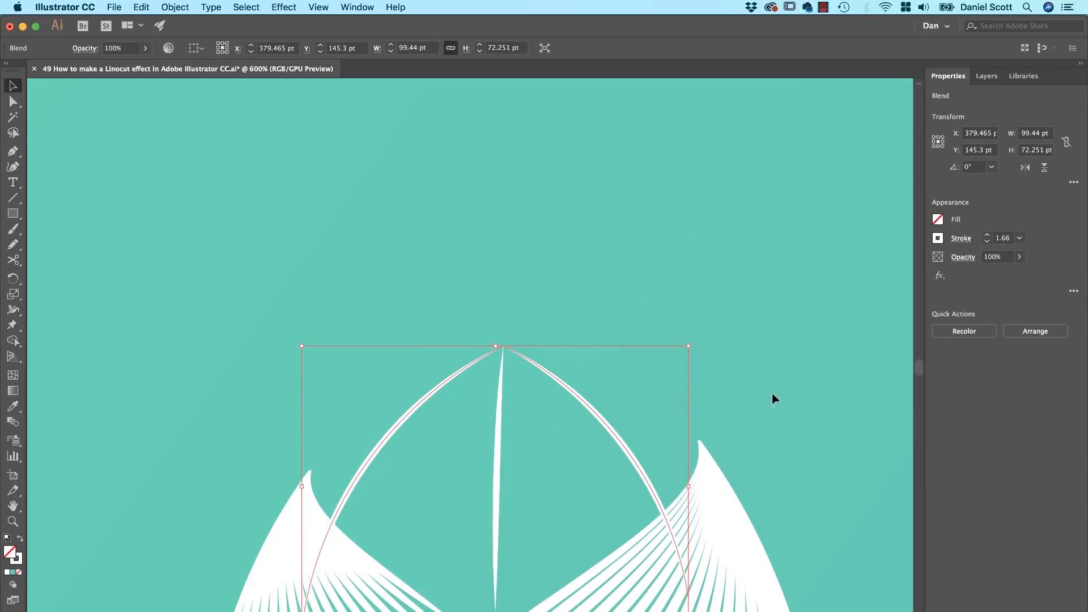
Set the arch blend's spacing to 10 specified steps.
scroll(598, 216, down, 3)
scroll(598, 216, left, 1)
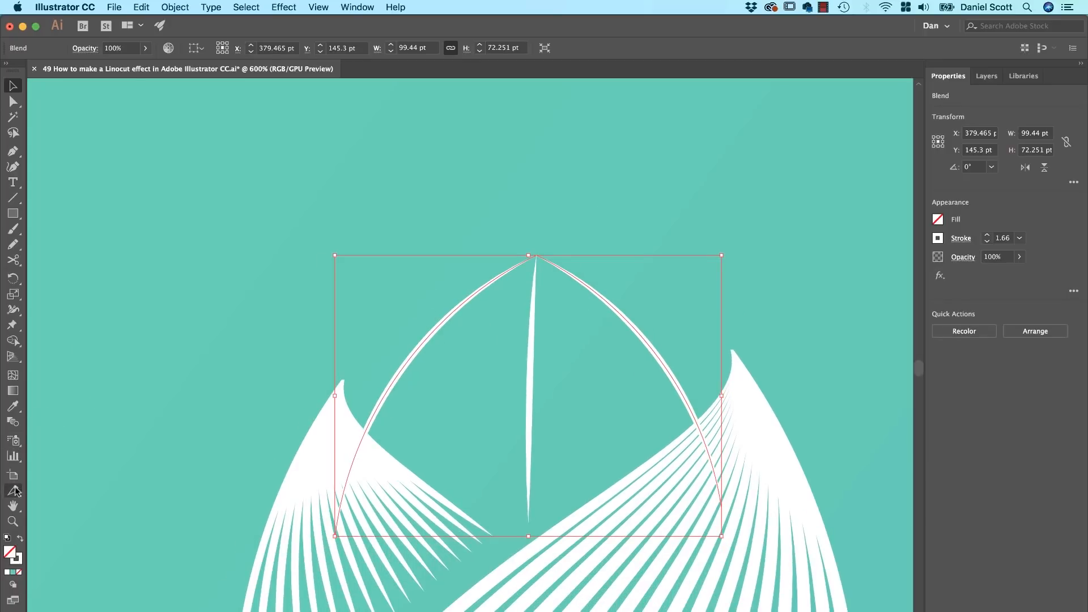
double_click(13, 422)
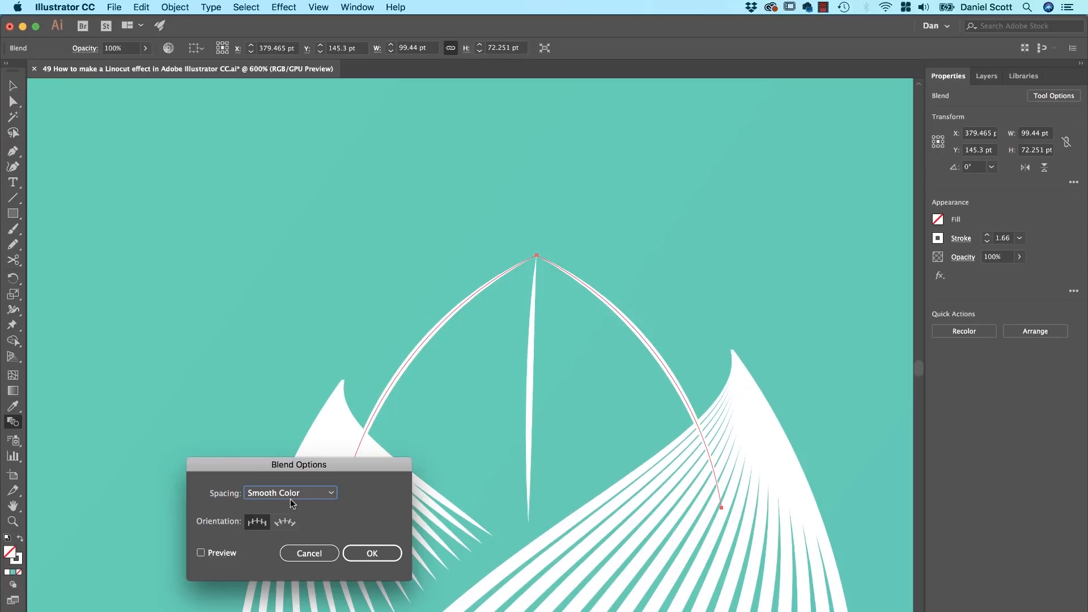
click(290, 499)
click(306, 522)
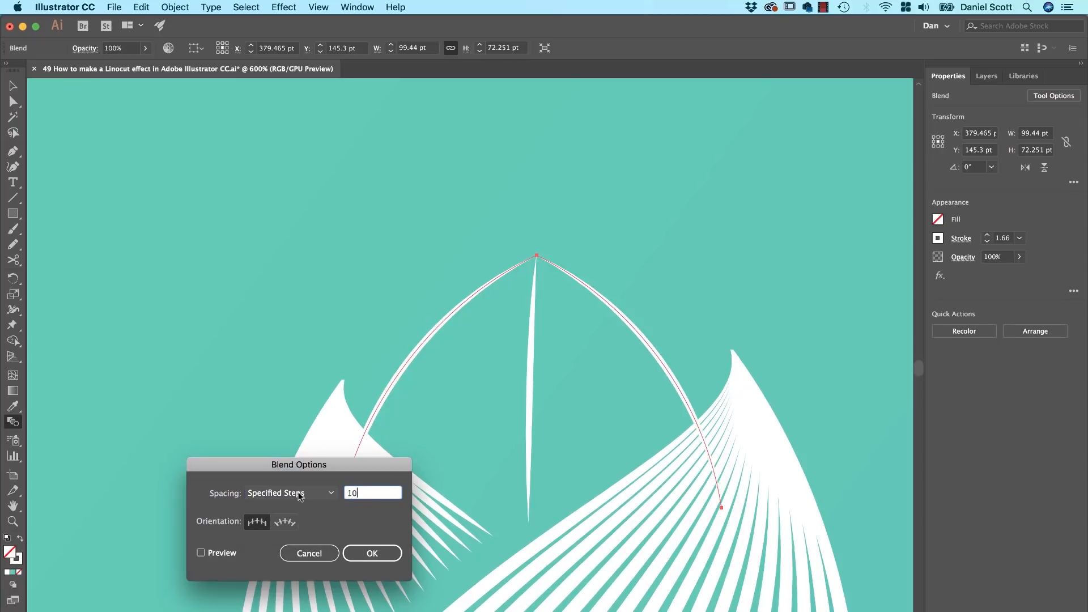
click(202, 553)
click(369, 553)
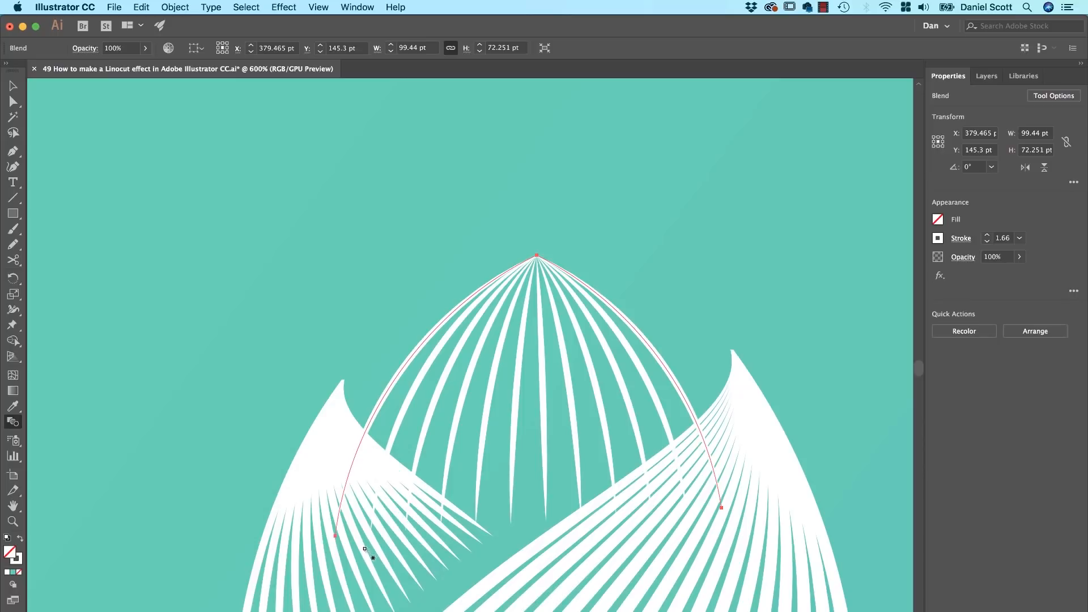
Increase the arch blend's specified steps to 20 with the preview on, and deselect it.
double_click(12, 424)
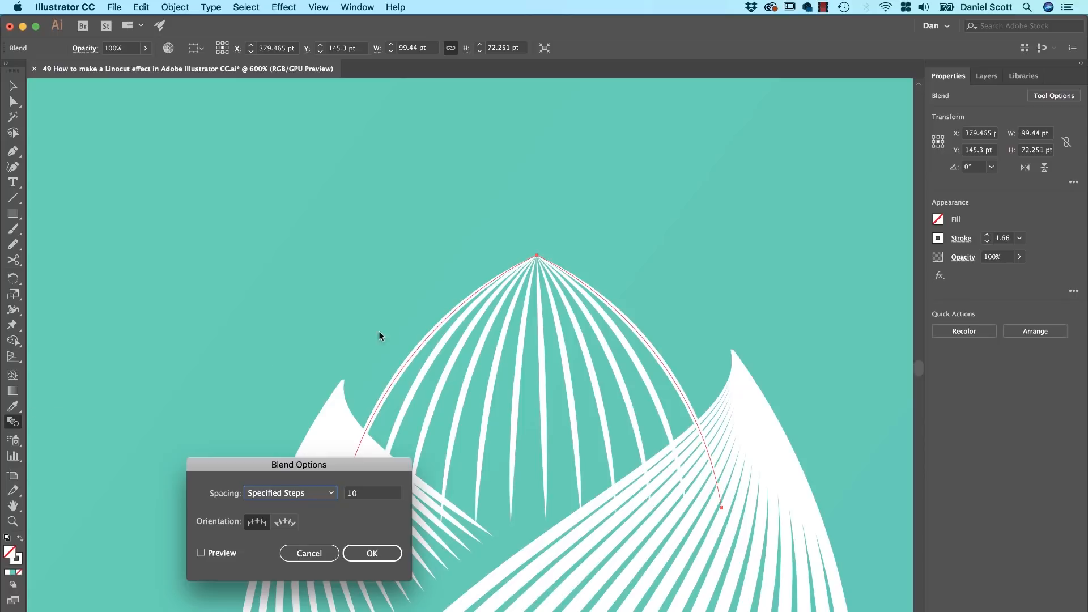
click(202, 552)
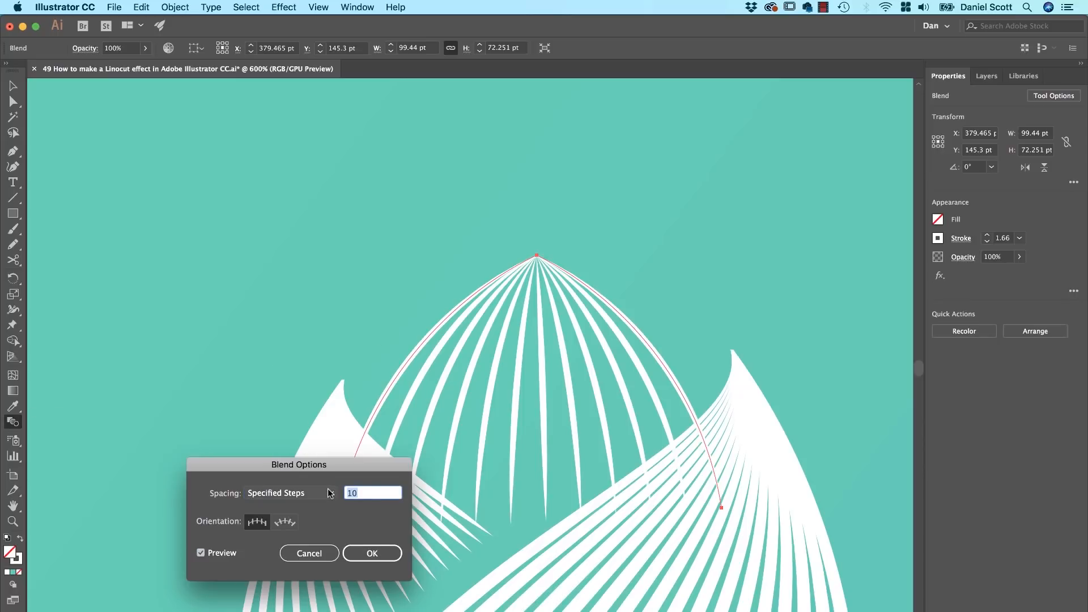
text(20)
key(Tab)
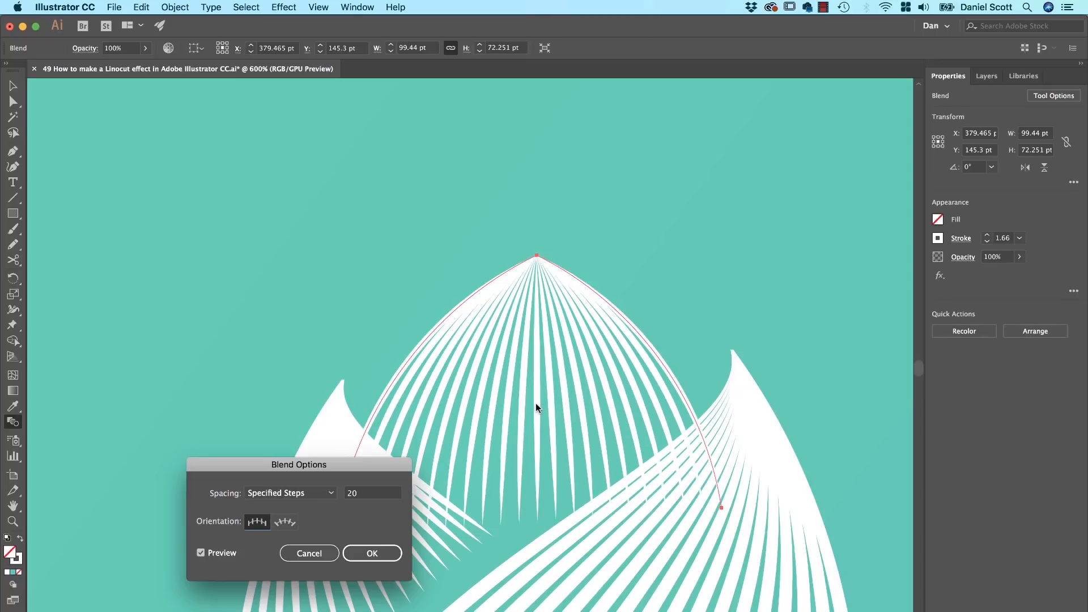
click(373, 554)
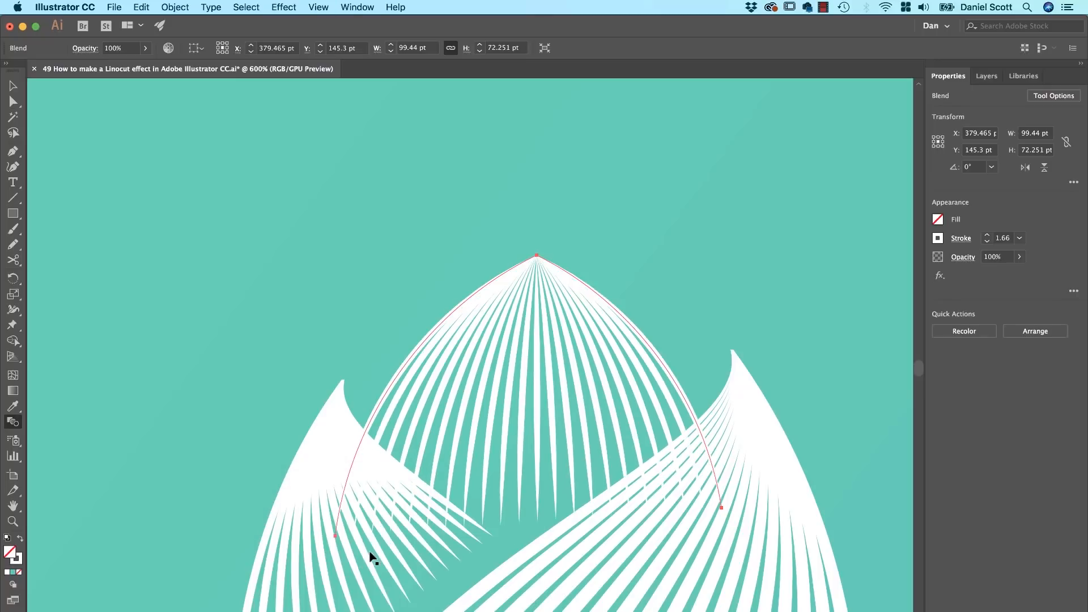
key(super+minus)
key(super+minus)
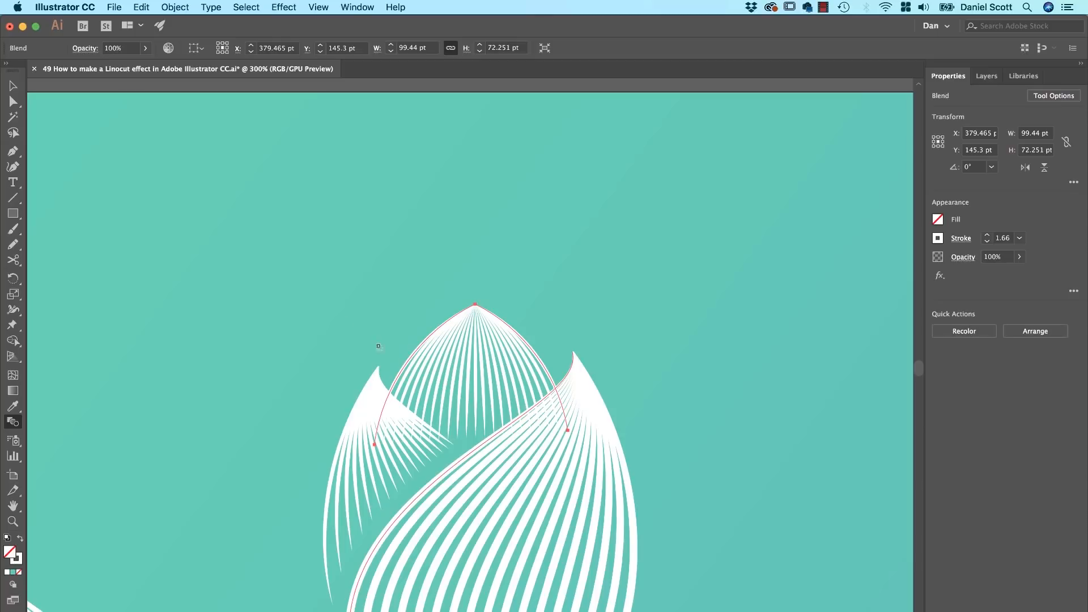
key(v)
click(269, 323)
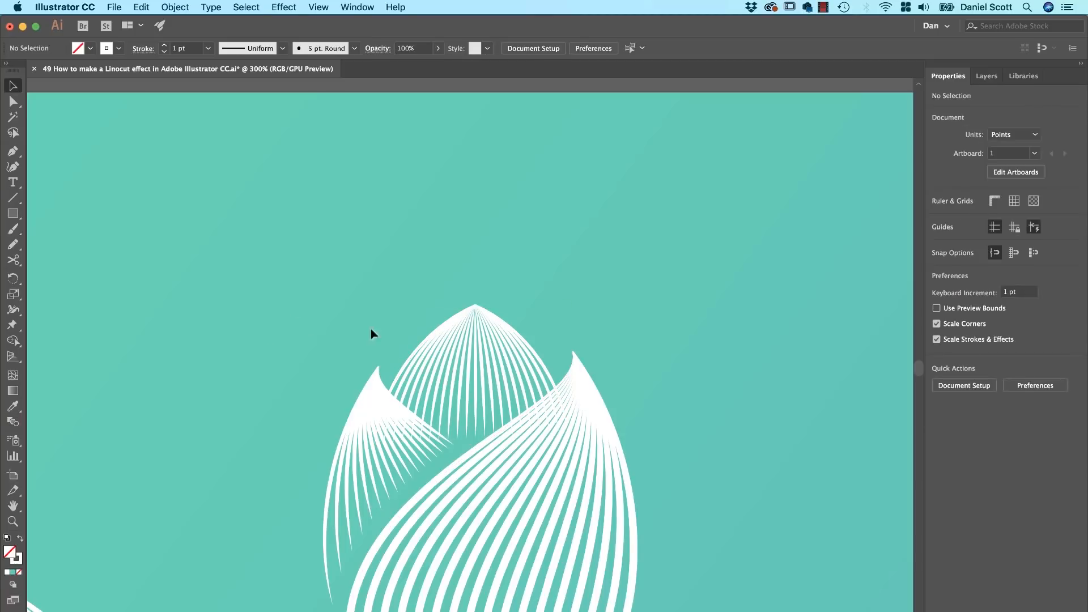
Set the arch petal's stroke to 2 pt and shift it slightly up and right so it sits between the two leaves.
drag(370, 328, 651, 327)
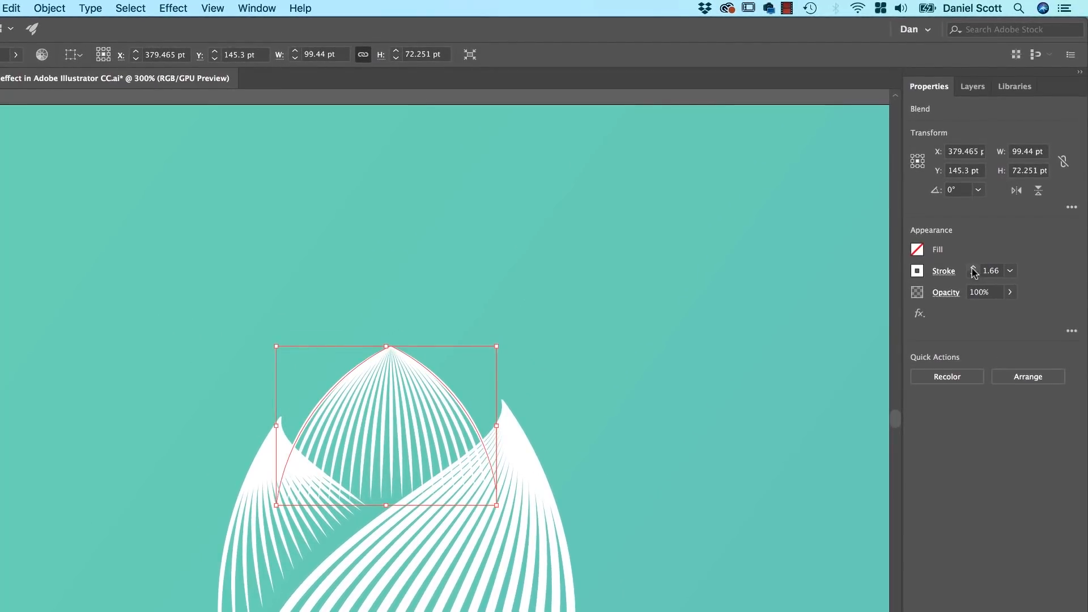
click(973, 269)
mouse_move(364, 429)
mouse_down()
mouse_move(369, 399)
mouse_move(377, 416)
mouse_up()
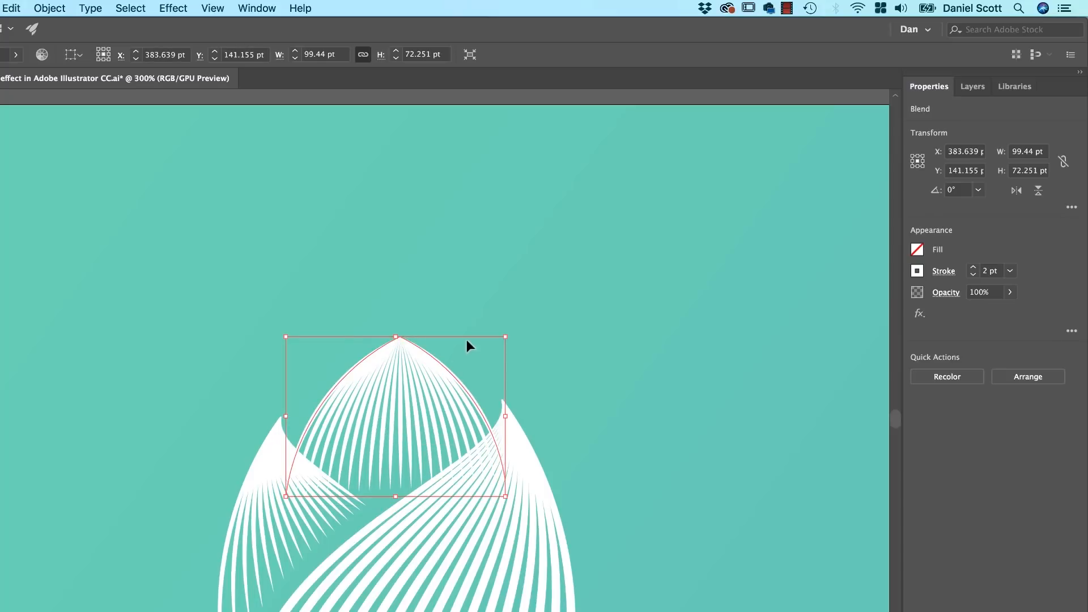
drag(506, 339, 533, 317)
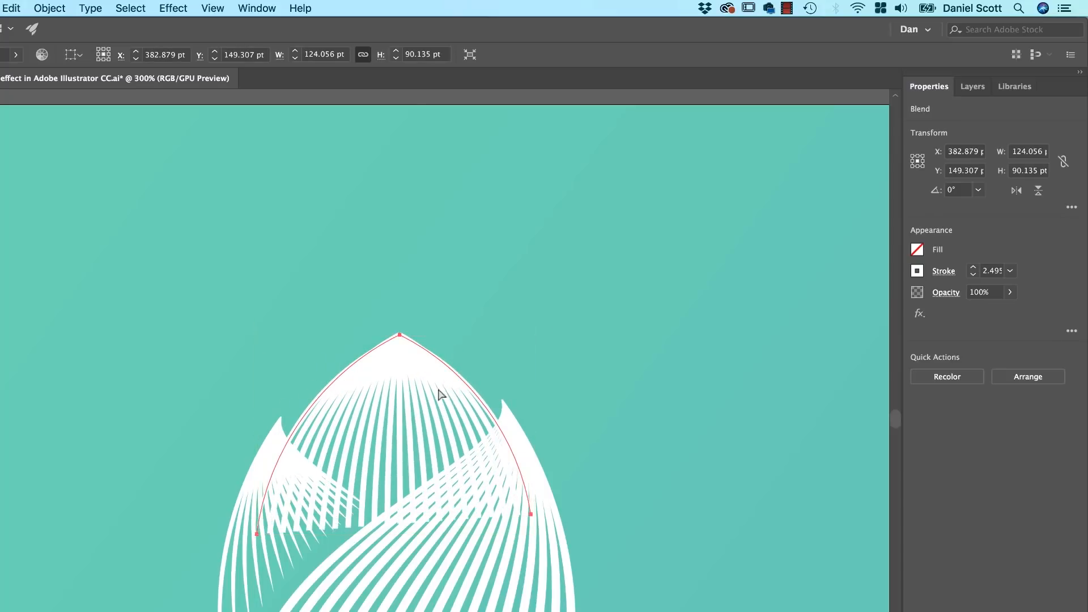
key(super+z)
drag(420, 393, 417, 394)
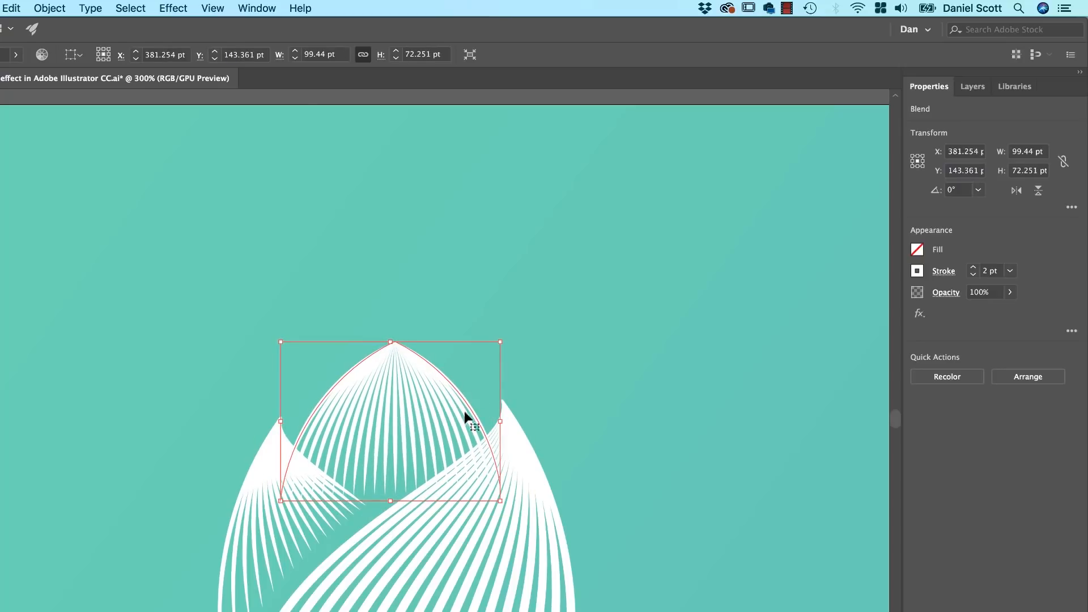
click(556, 401)
Duplicate the large front leaf into the empty area on its right and release the copy's blend.
drag(577, 372, 422, 335)
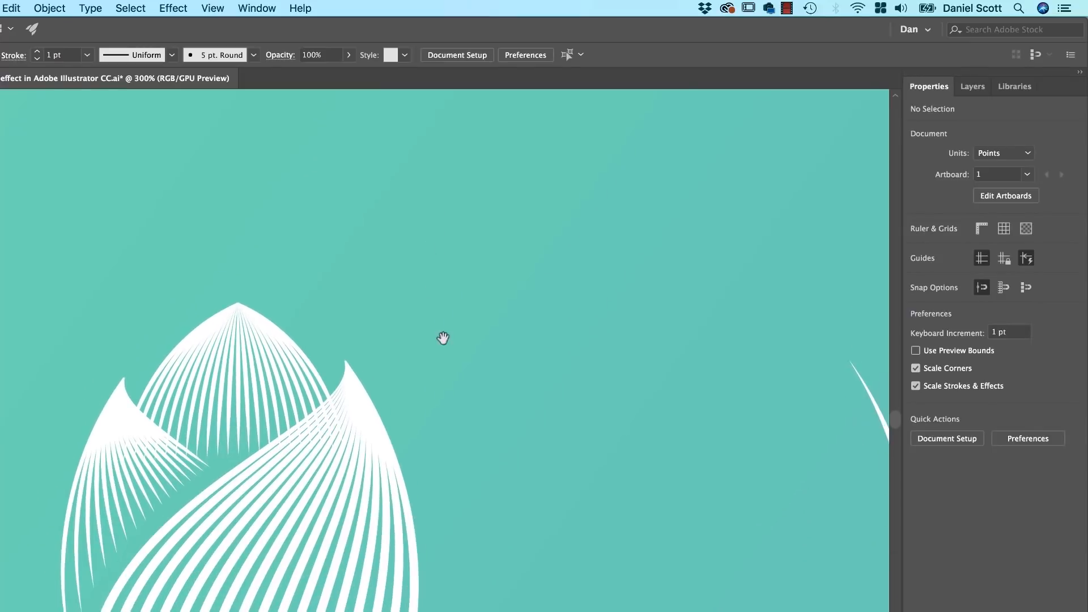
drag(665, 395, 391, 340)
key(super+minus)
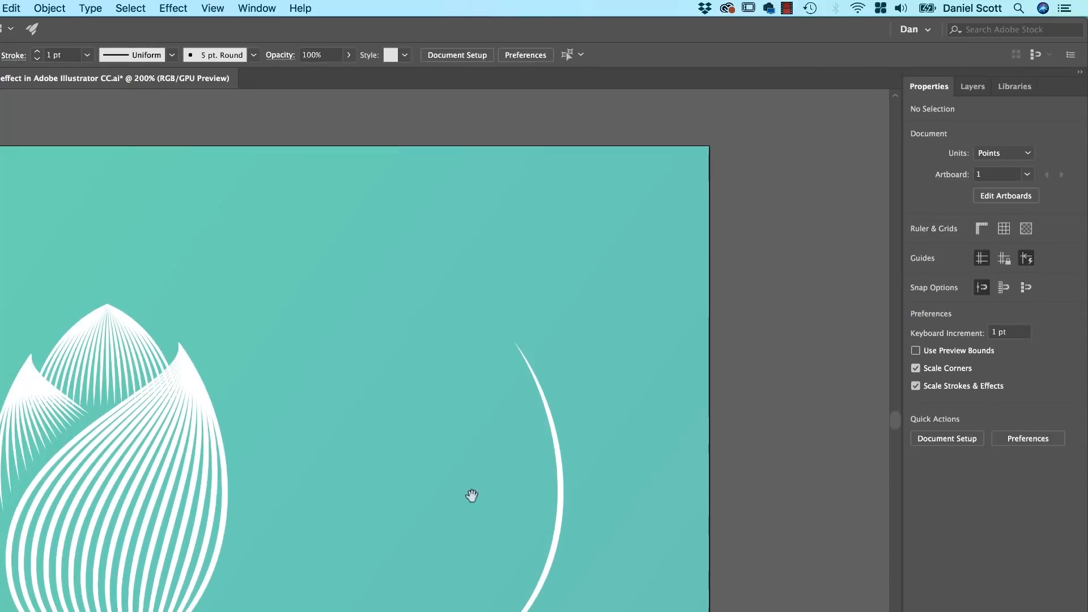
drag(400, 420, 508, 450)
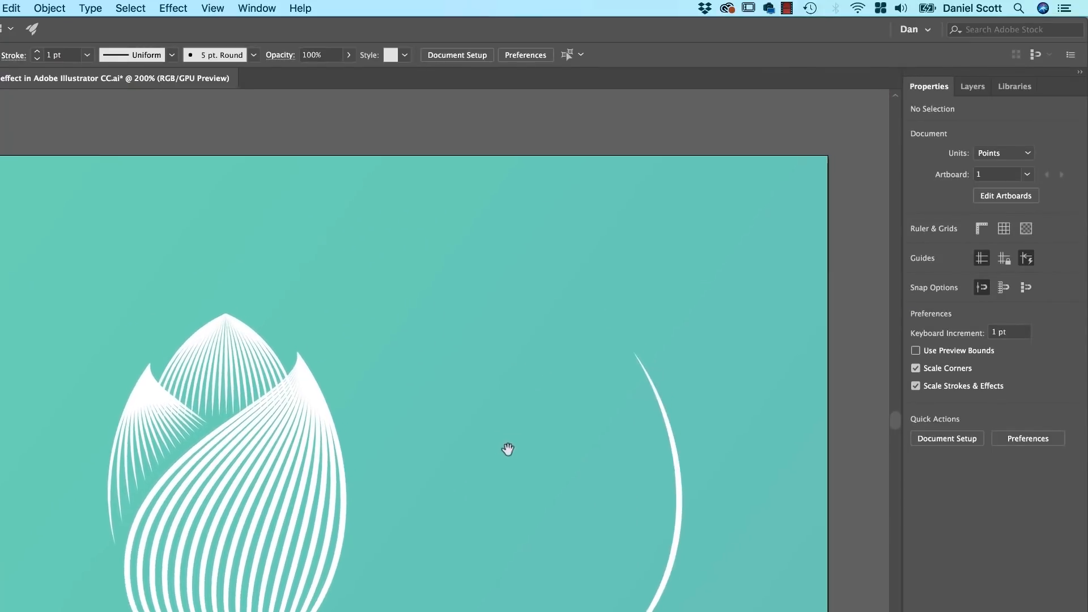
click(321, 547)
drag(321, 547, 503, 445)
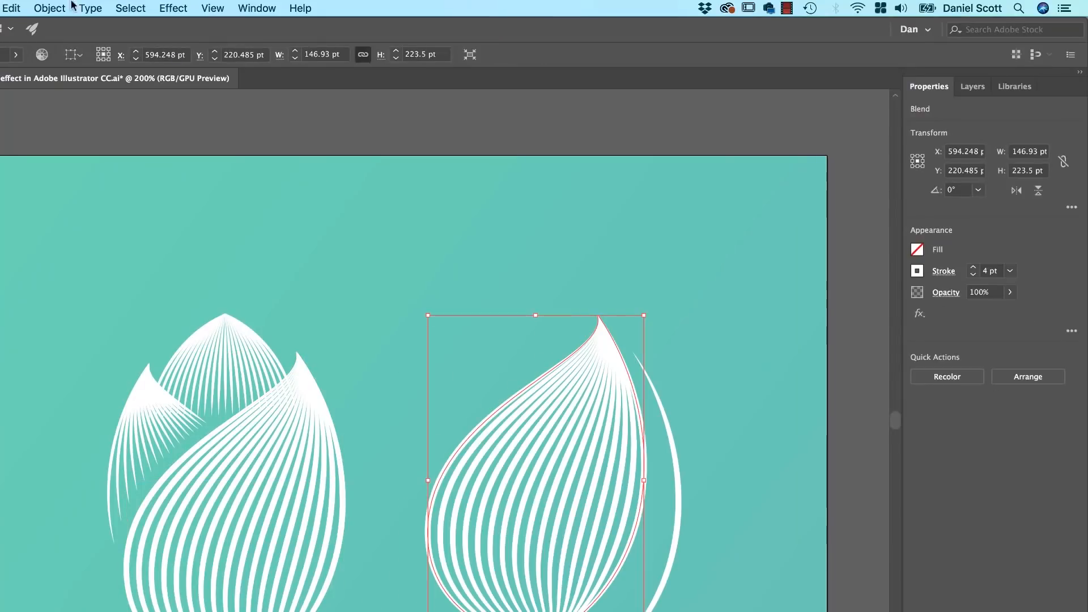
click(36, 7)
mouse_move(89, 365)
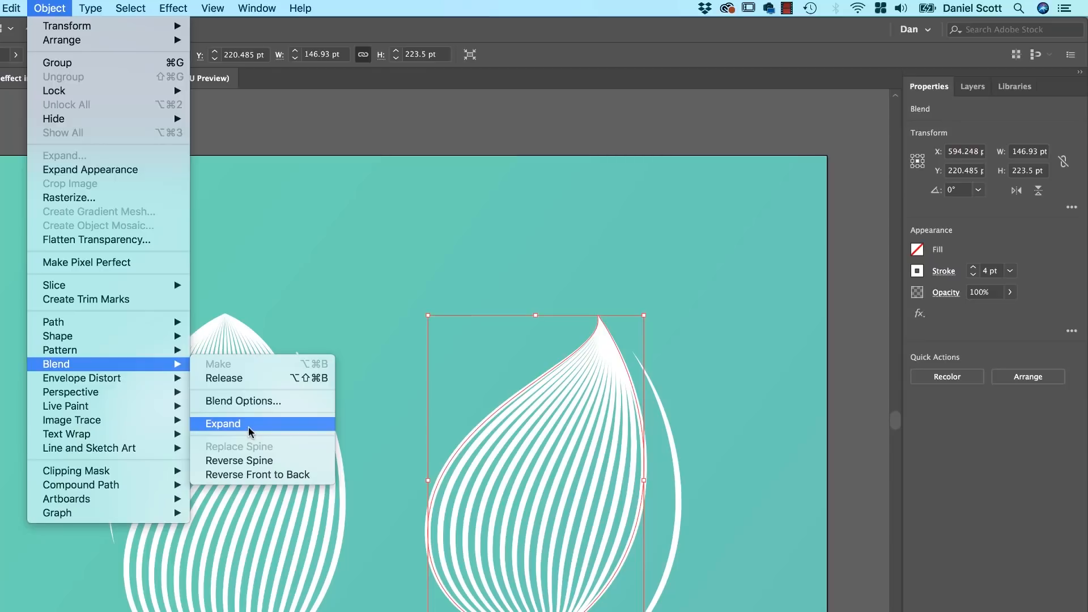
click(243, 379)
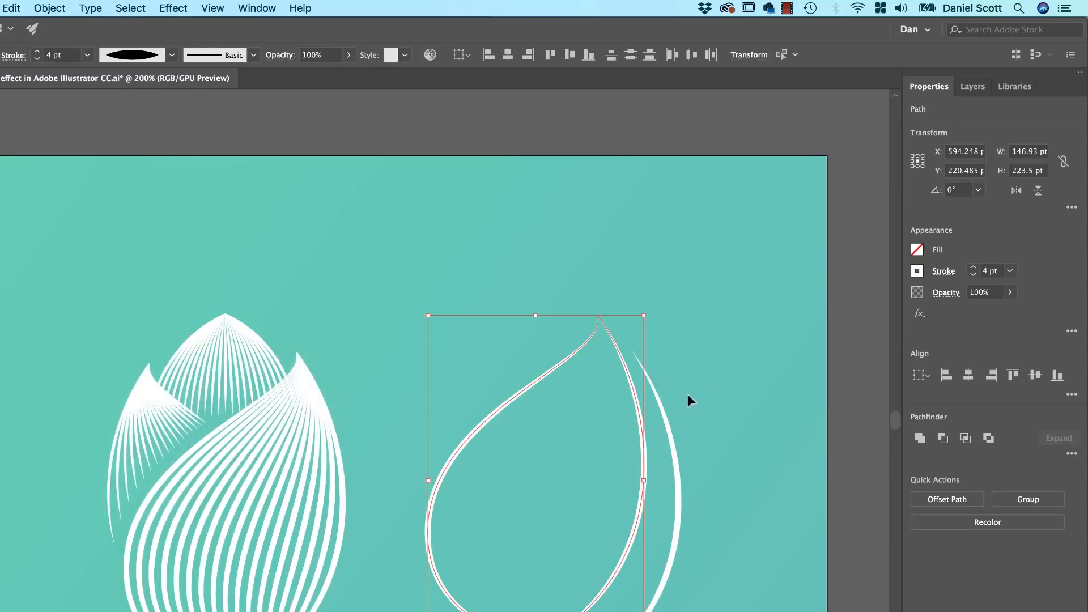
Place a copy of the released leaf's left curve just outside the front leaf's upper-left edge as a cutting line.
click(533, 404)
mouse_move(532, 407)
mouse_down()
mouse_move(499, 408)
mouse_move(205, 320)
mouse_move(215, 407)
mouse_move(233, 409)
mouse_up()
mouse_move(296, 338)
mouse_down()
mouse_move(298, 327)
mouse_move(275, 371)
mouse_up()
Duplicate the small left leaf into the empty area above and left of the flower and ungroup the copy.
click(138, 418)
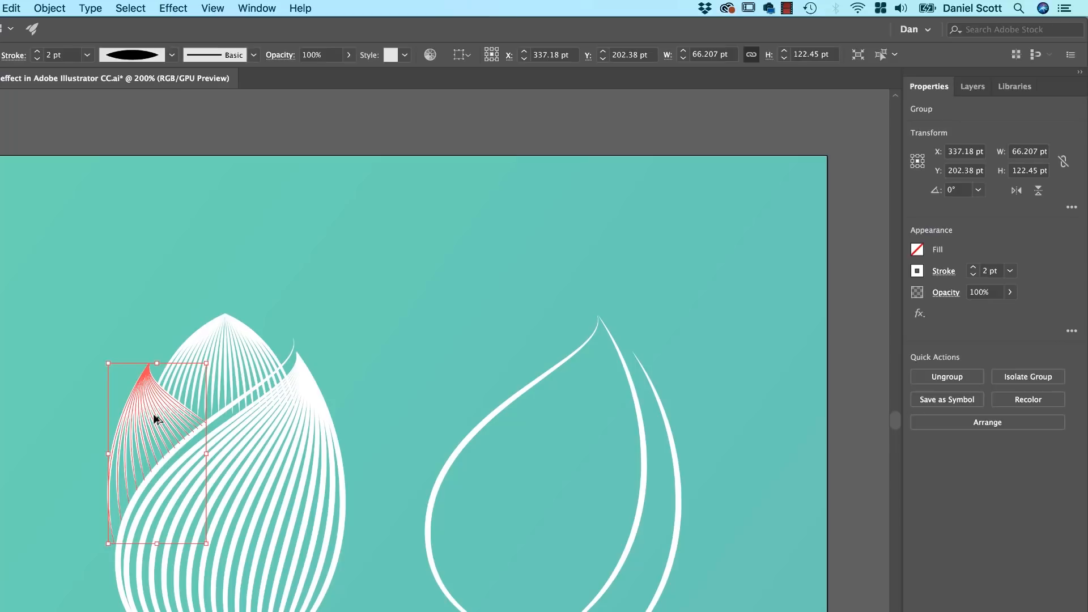
drag(168, 420, 32, 298)
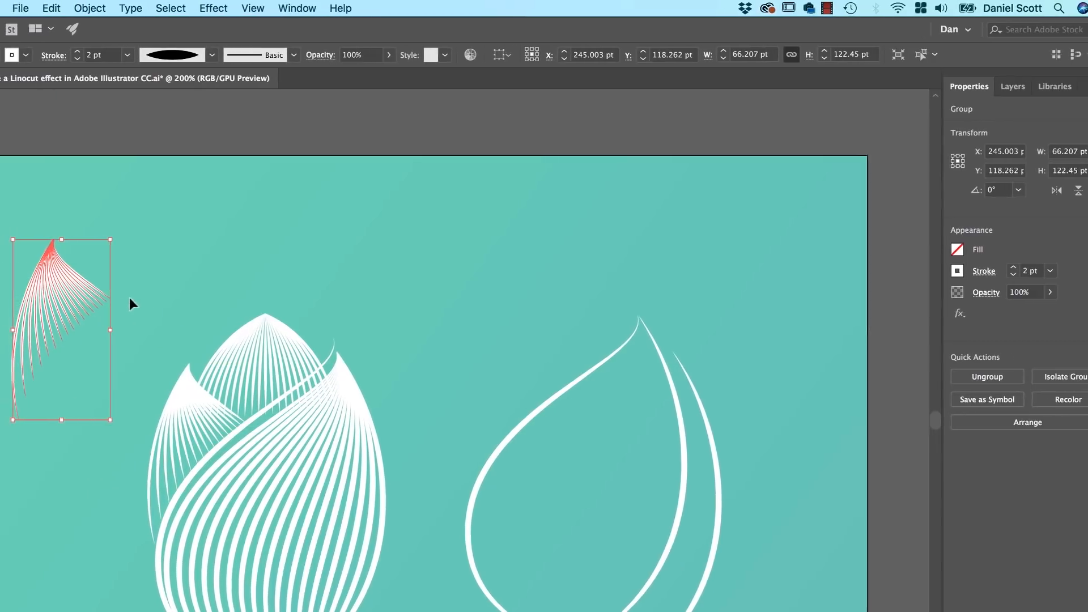
key(super+shift+g)
click(128, 283)
Pull the upper-right edge line of the ungrouped leaf copy out to its right.
click(278, 285)
drag(97, 287, 270, 284)
click(229, 294)
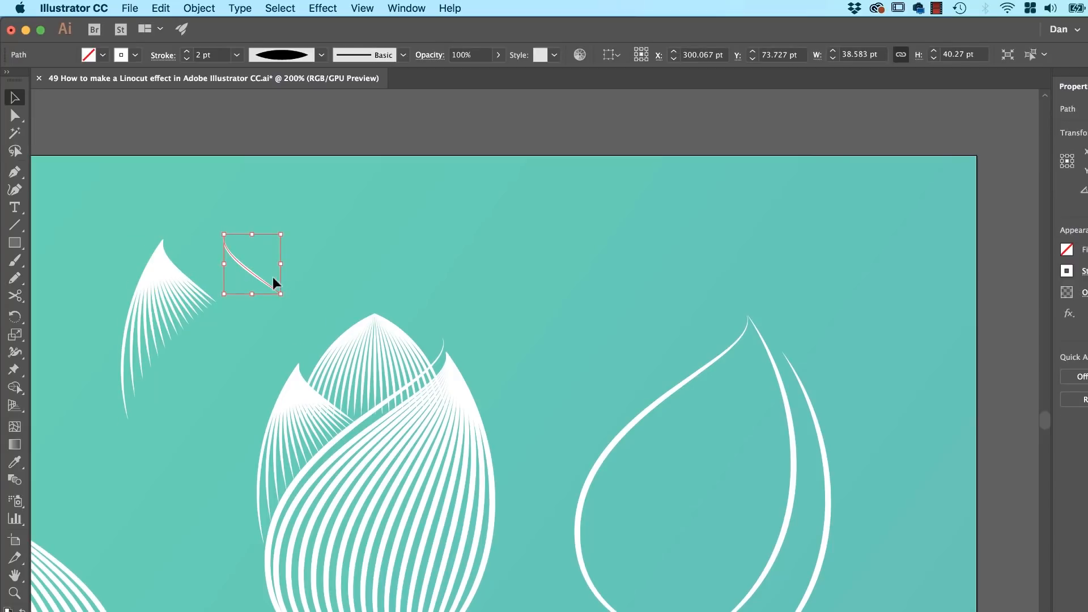
Enlarge the separated line to about 42 by 44 pt and place it across the arch petal, just off the small leaf's edge.
mouse_move(280, 235)
mouse_down()
mouse_move(304, 207)
mouse_move(309, 220)
mouse_move(299, 223)
mouse_up()
mouse_move(266, 274)
mouse_down()
mouse_move(347, 406)
mouse_move(371, 423)
mouse_up()
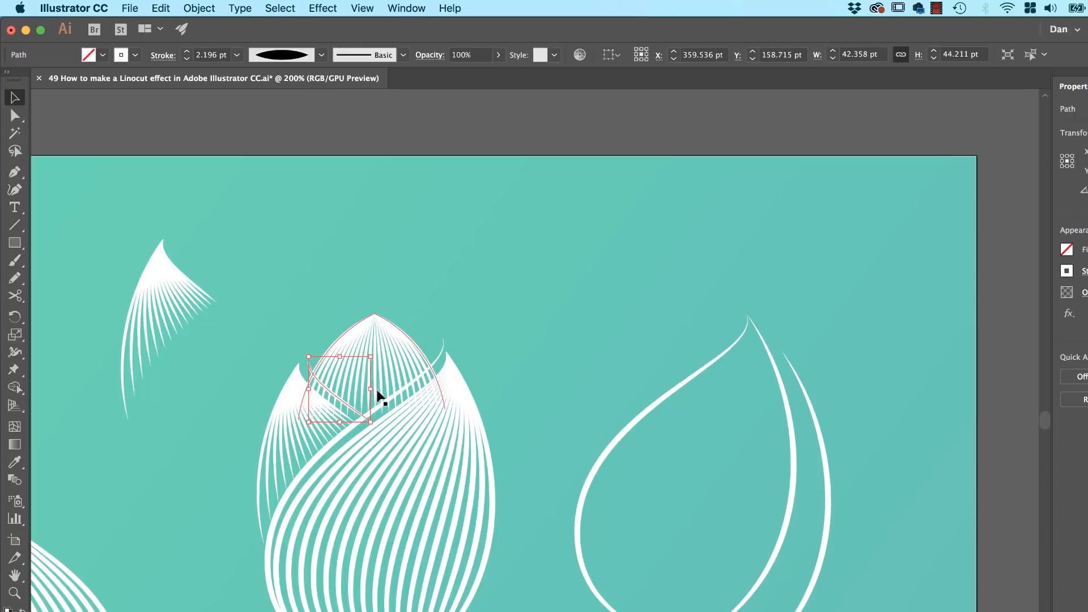
key(Up)
key(Right)
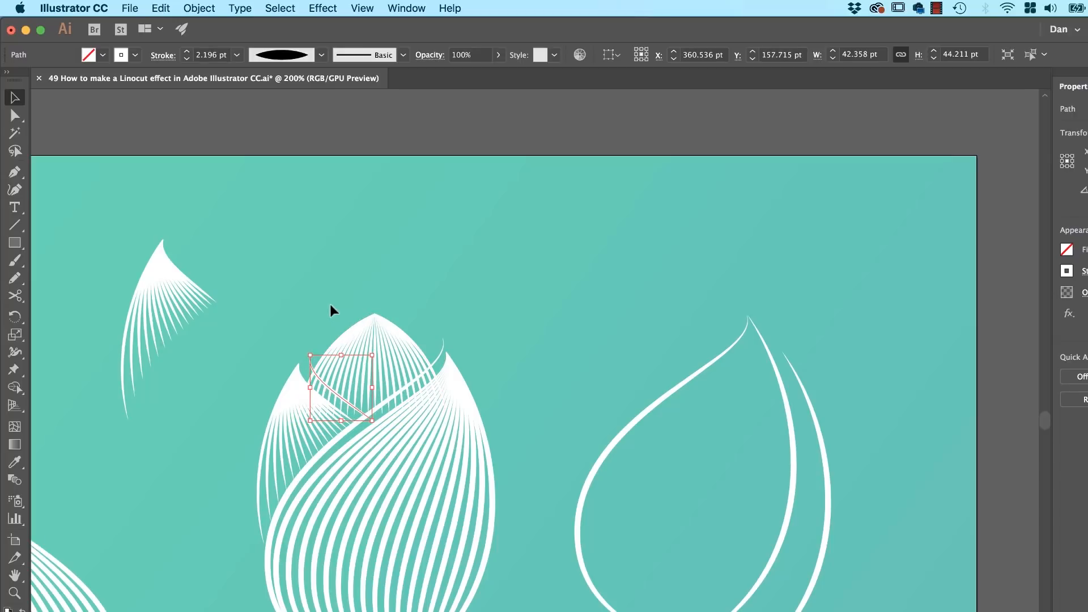
Add the arch petal and the long cutting curve to the selection, move all three above the flower, and deselect.
shift+click(416, 419)
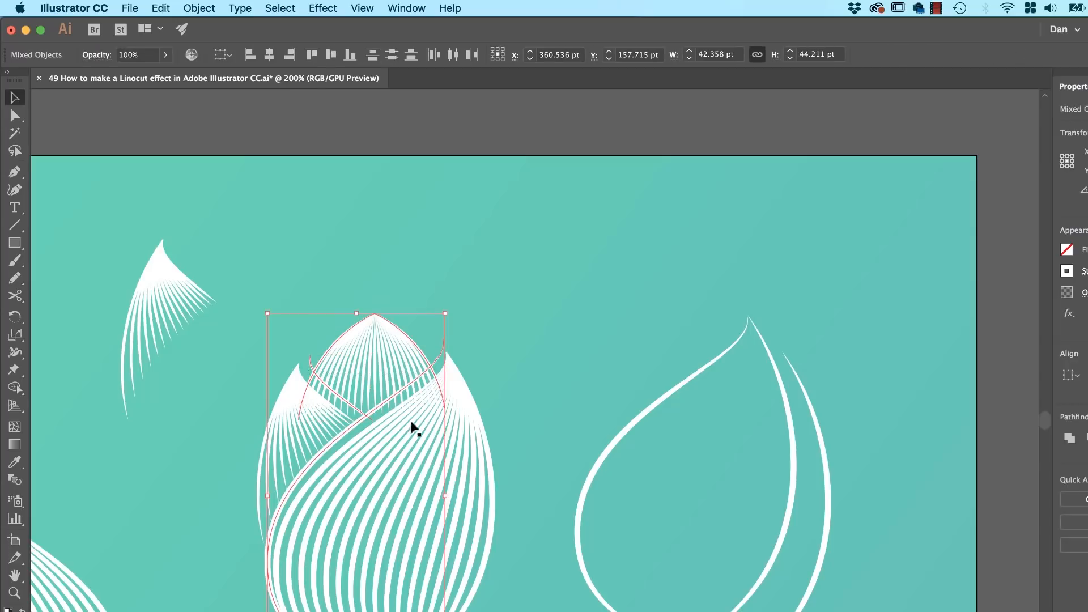
drag(370, 383, 374, 229)
click(513, 240)
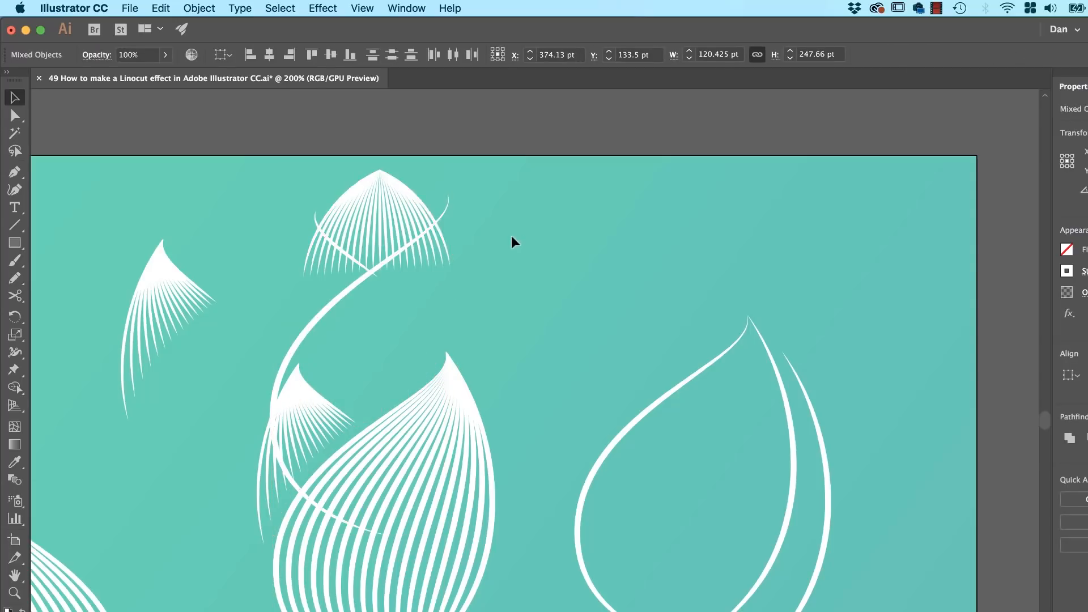
click(434, 266)
shift+click(346, 248)
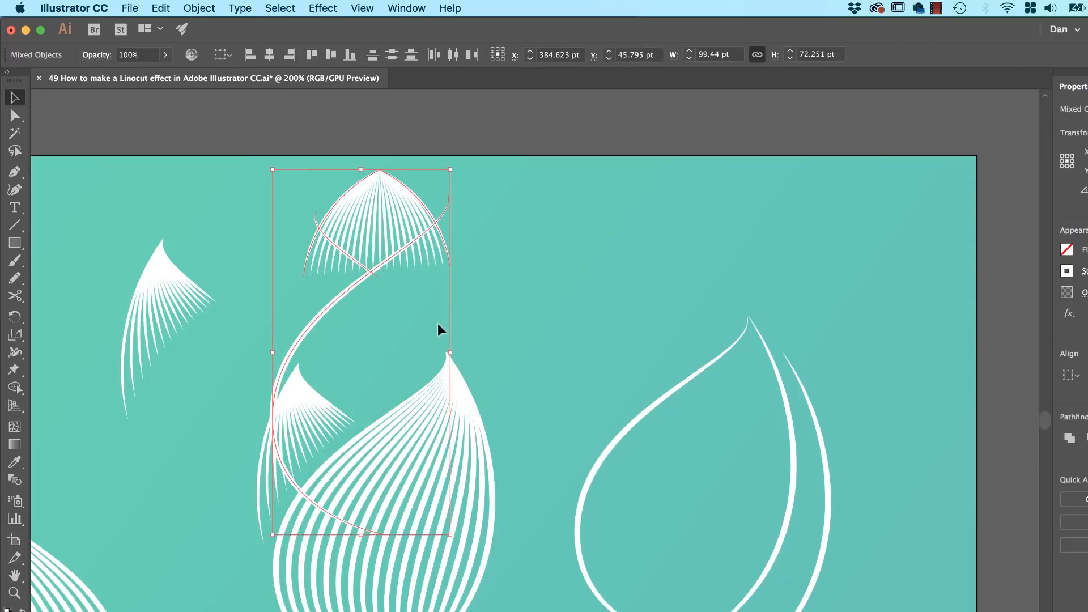
key(shift+m)
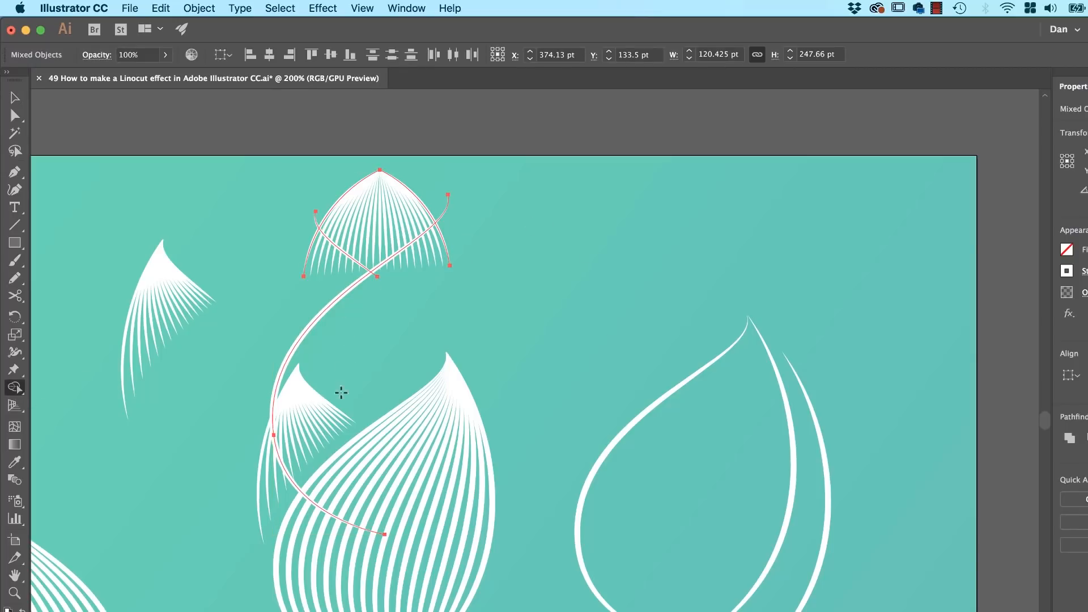
key(super+z)
key(super+shift+z)
key(v)
click(499, 285)
Select the arch petal, try releasing its blend, and undo the release.
click(432, 258)
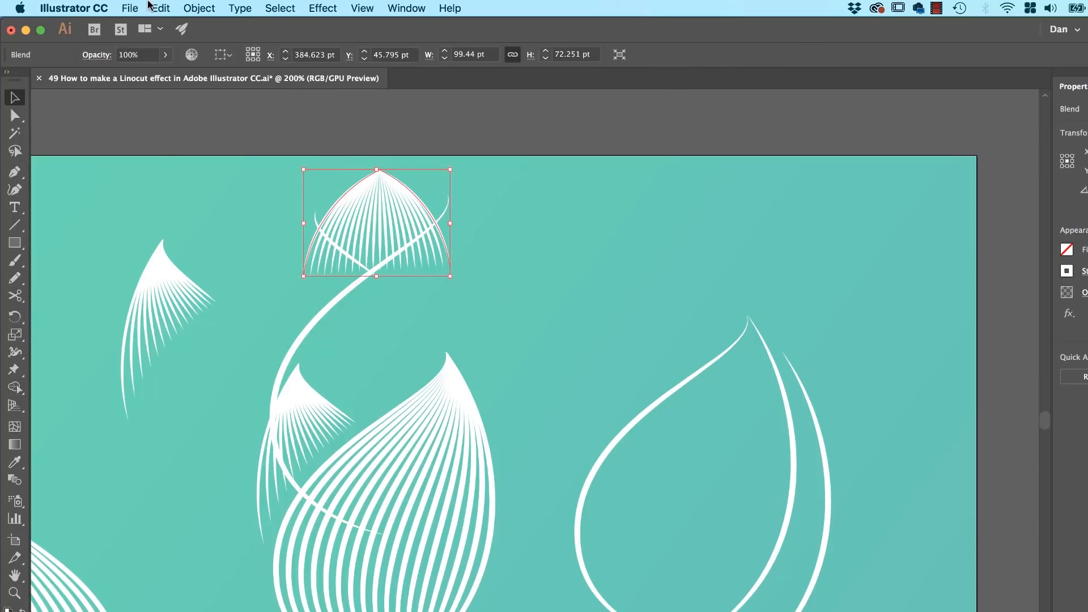
click(158, 8)
mouse_move(199, 8)
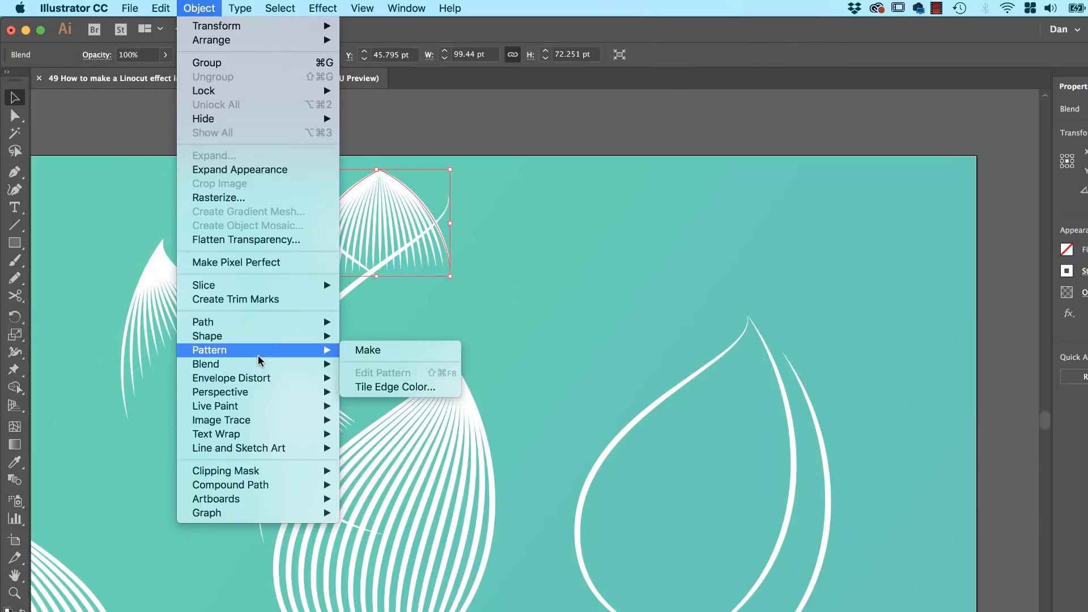
mouse_move(258, 363)
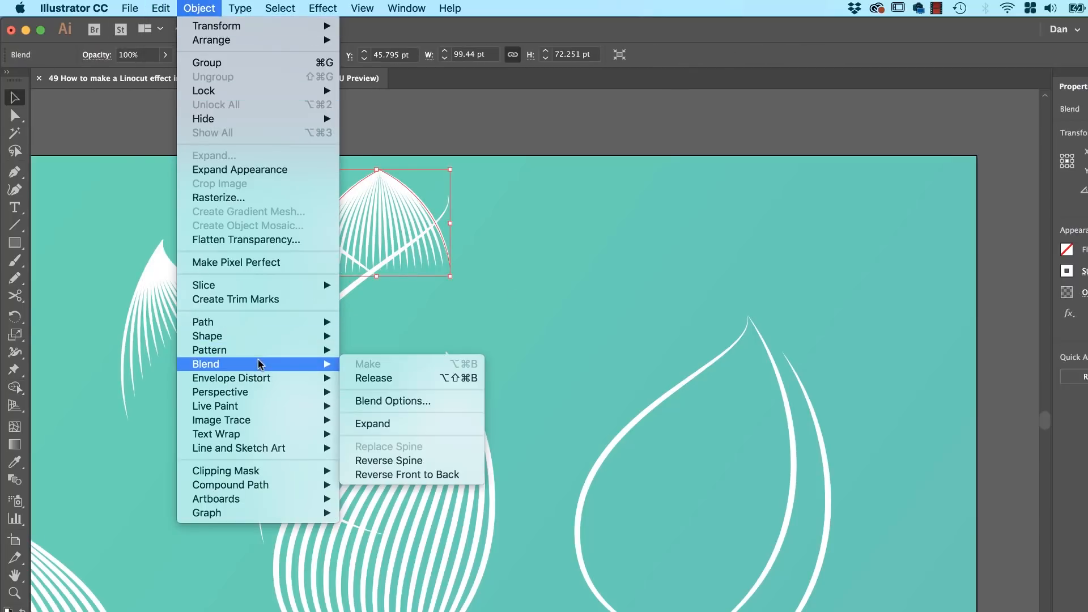
click(411, 378)
key(super+z)
Expand the arch petal's blend into separate lines and deselect it.
click(207, 8)
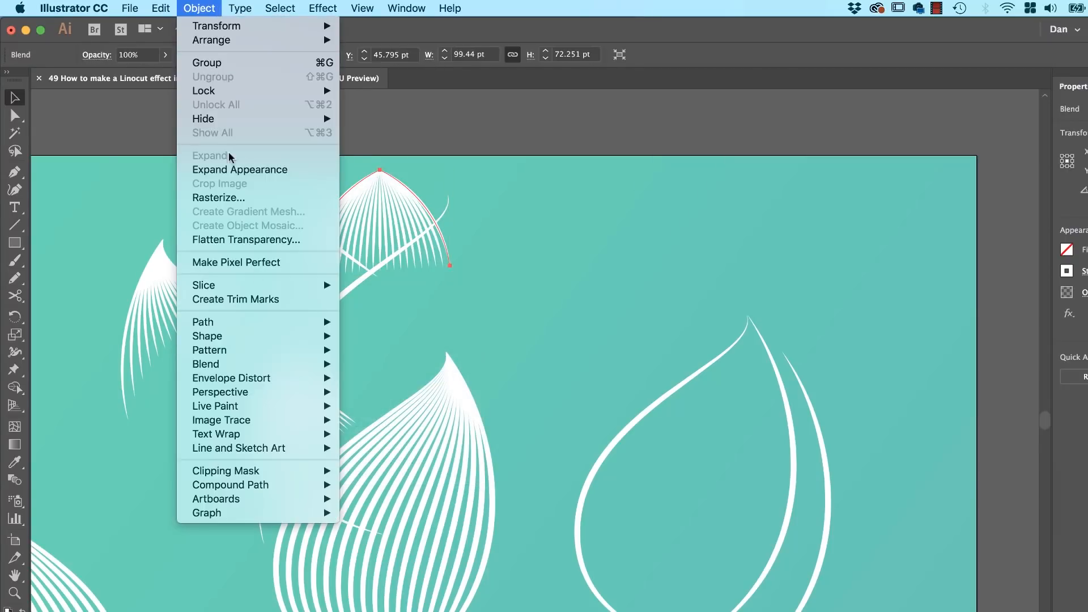
mouse_move(279, 367)
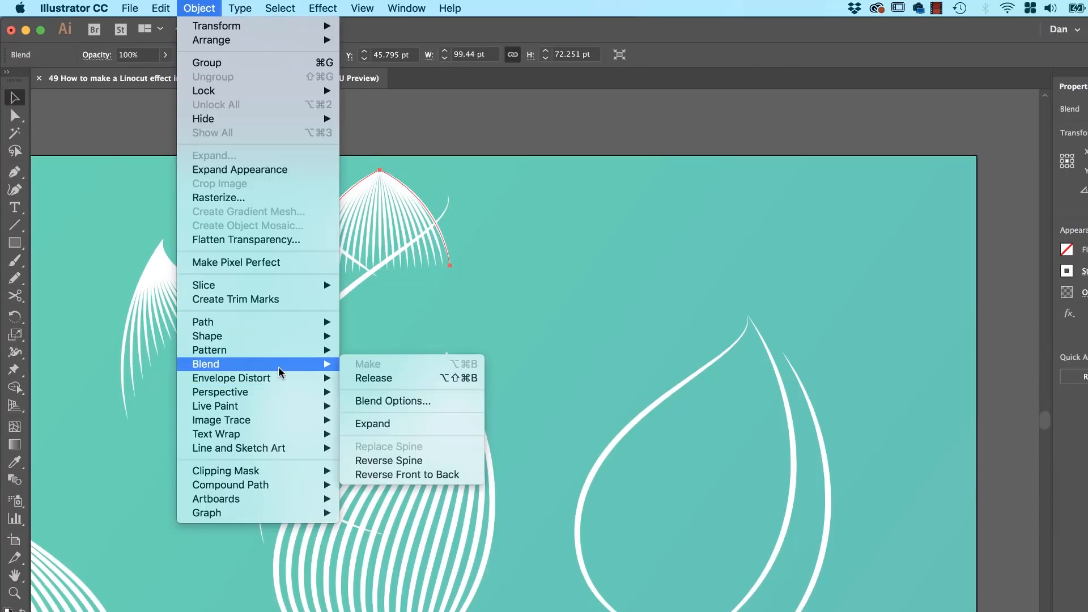
click(426, 427)
click(457, 307)
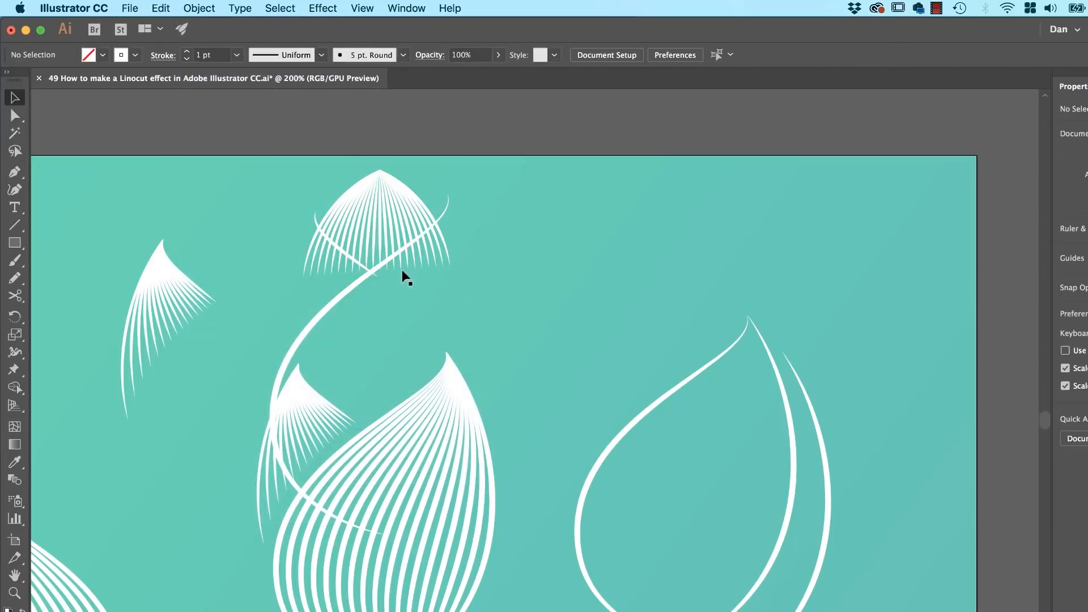
Trim off the arch petal's line ends and the surplus curve lengths outside the two crossing cutting curves with the Shape Builder tool.
click(379, 245)
key(q)
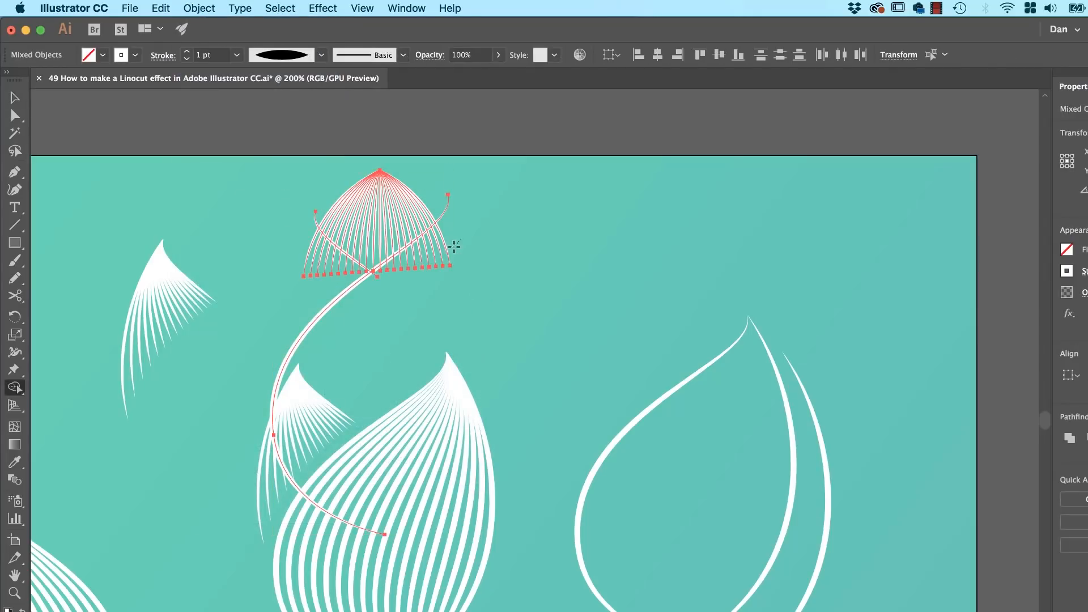
drag(454, 247, 397, 289)
drag(281, 247, 402, 309)
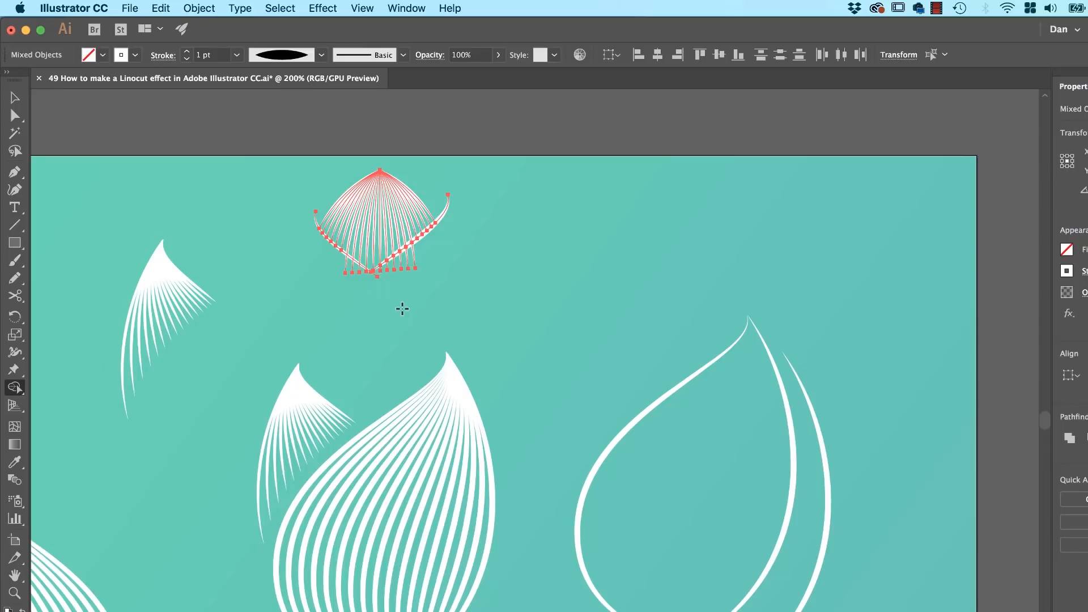
mouse_move(423, 256)
mouse_down()
mouse_move(364, 300)
mouse_move(340, 270)
mouse_up()
Delete the two leftover cutting curves along the arch petal's lower edges, keeping only the trimmed lines.
key(super+equal)
key(super+equal)
key(super+equal)
key(super+equal)
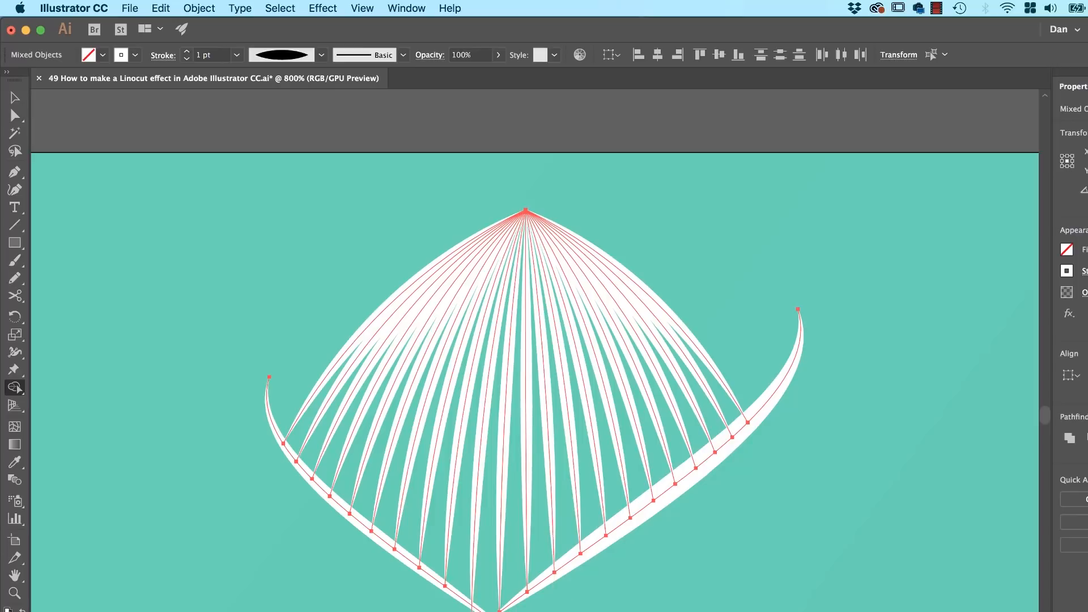
key(v)
click(636, 550)
click(636, 529)
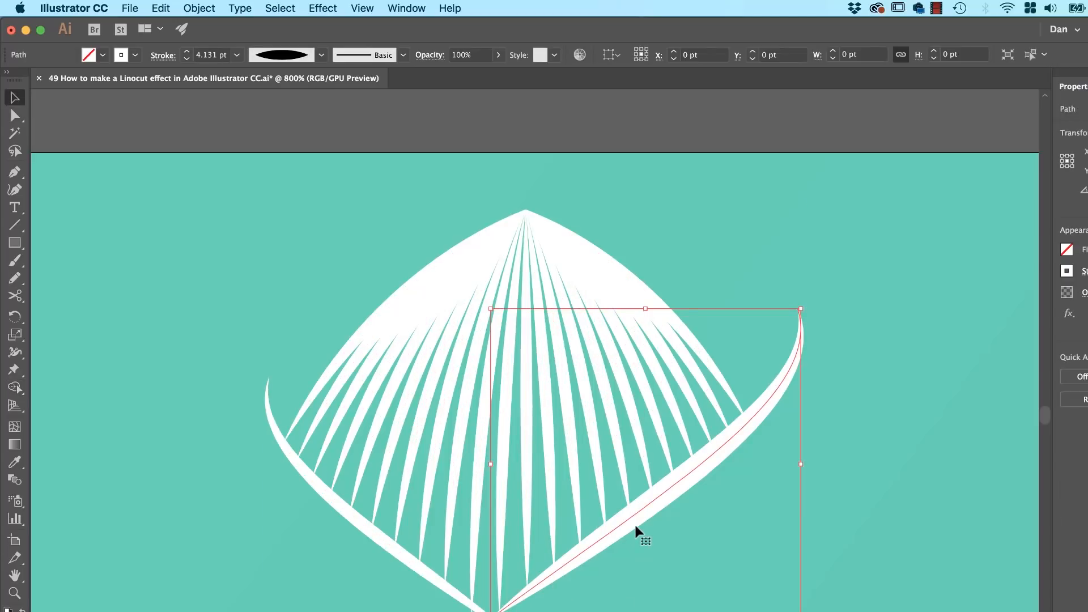
key(Delete)
click(236, 365)
click(264, 397)
key(Delete)
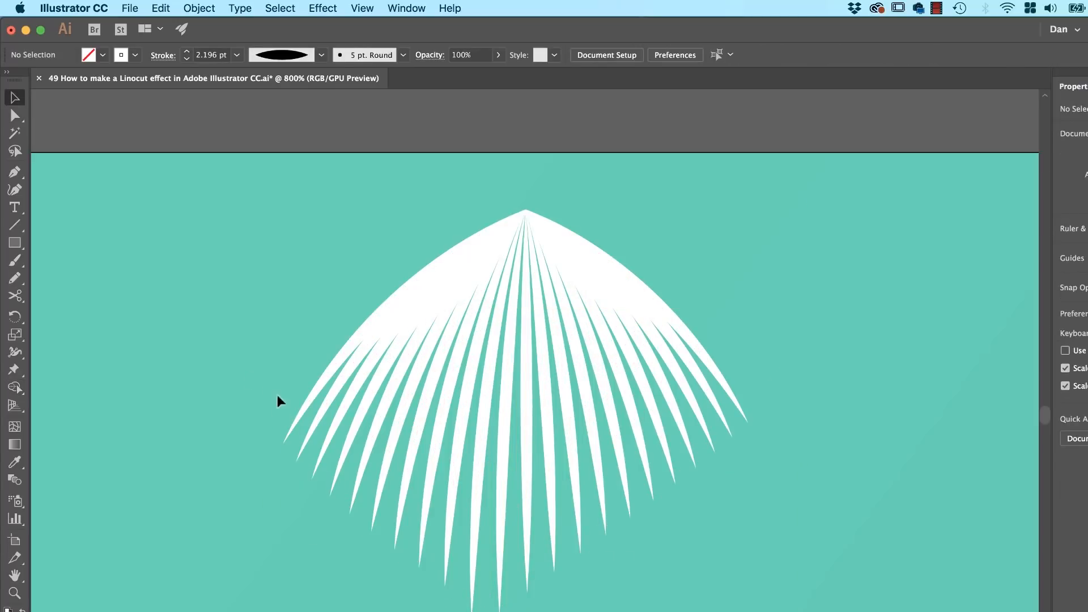
Move the trimmed arch petal down into the gap between the small leaf and the large petal's tip, and deselect it.
key(super+minus)
key(super+minus)
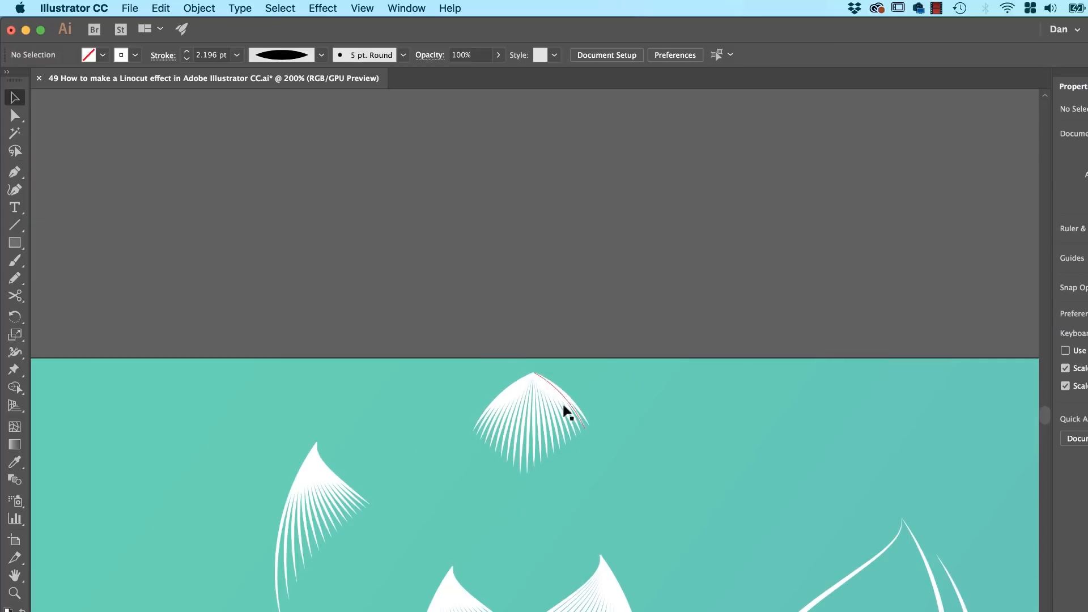
click(572, 427)
drag(572, 426, 550, 555)
click(719, 502)
Apply a black Multiply drop shadow to all three flower parts with 40% opacity, 1 pt X and Y offsets and 1 pt blur, and deselect.
drag(719, 502, 649, 333)
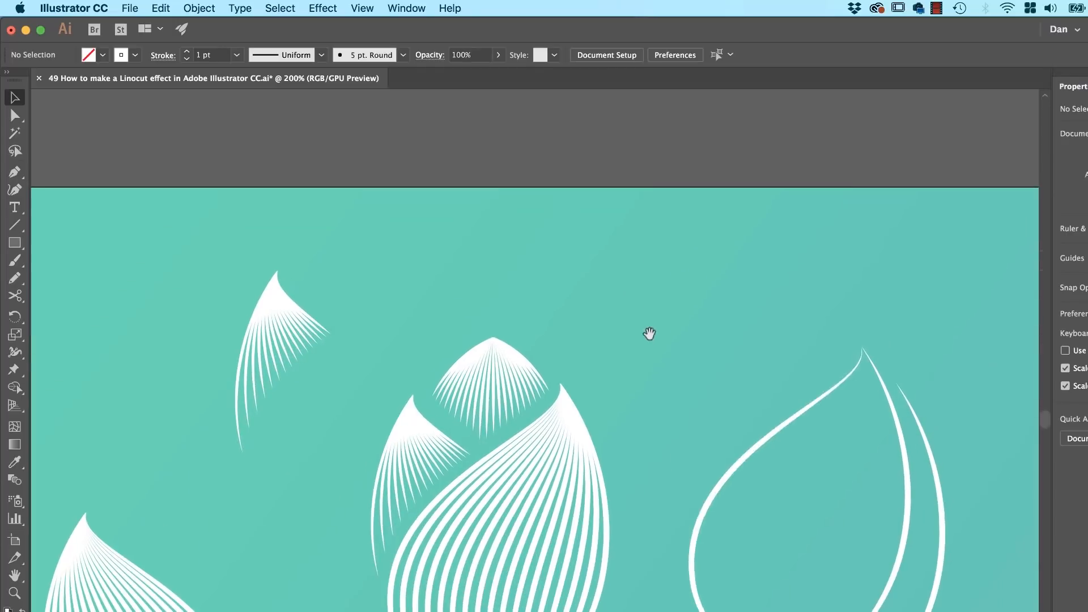
drag(661, 385, 667, 336)
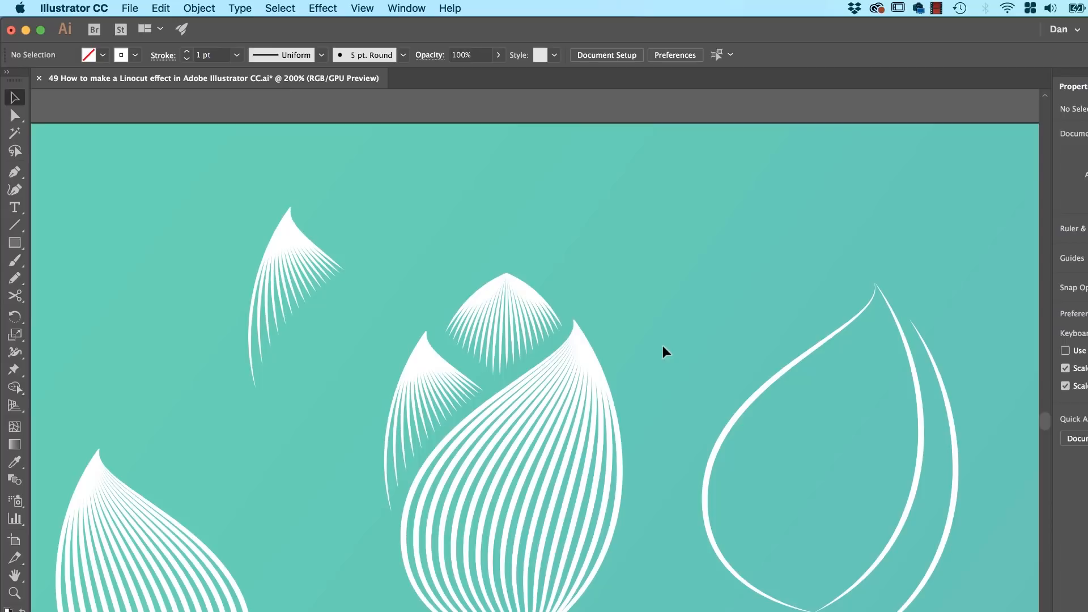
drag(435, 292, 647, 552)
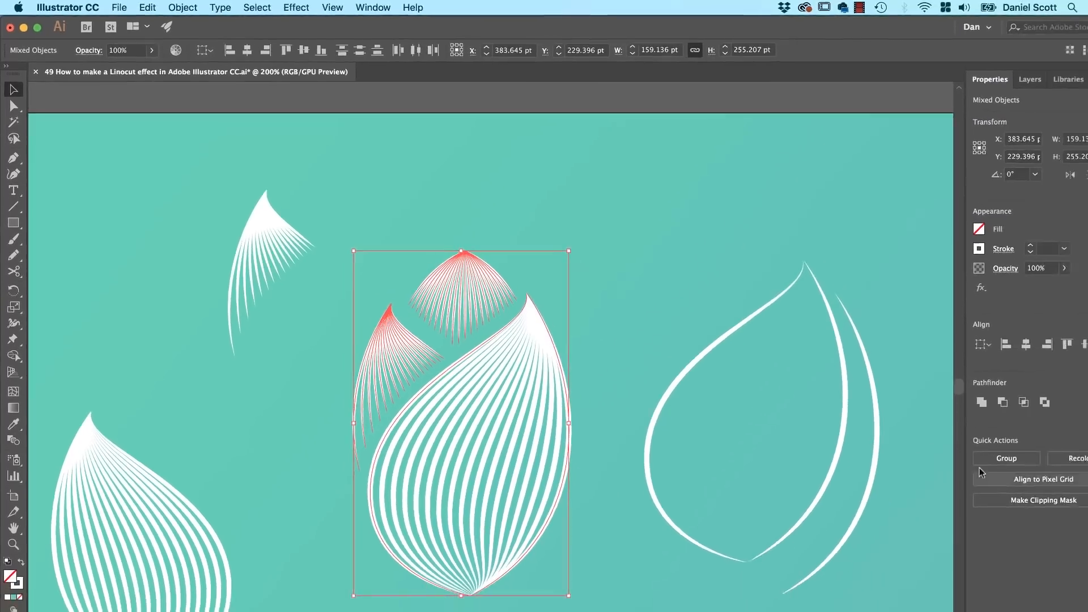
click(980, 287)
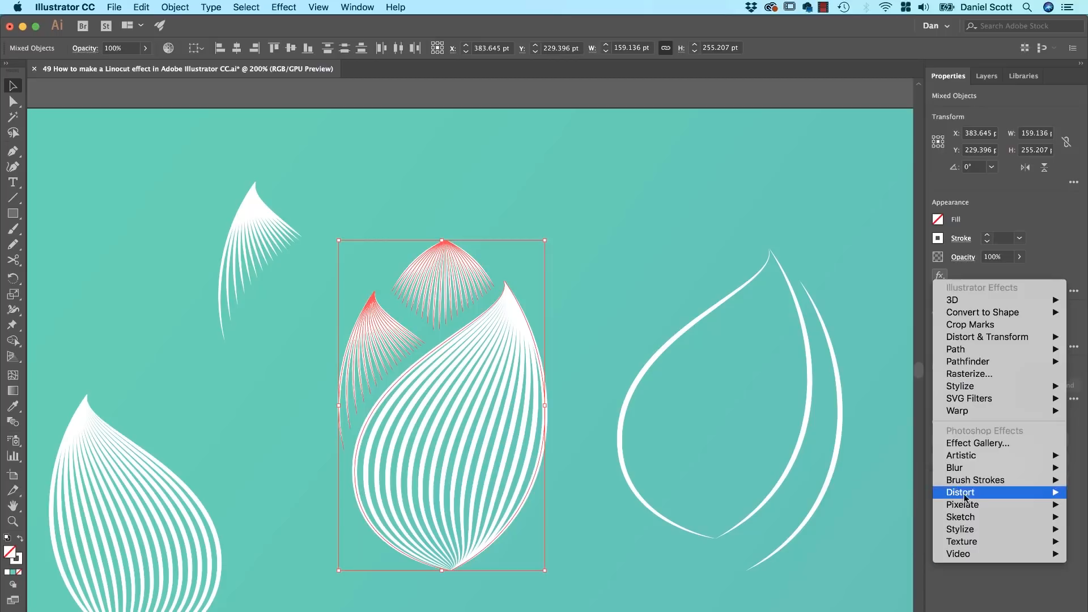
mouse_move(987, 392)
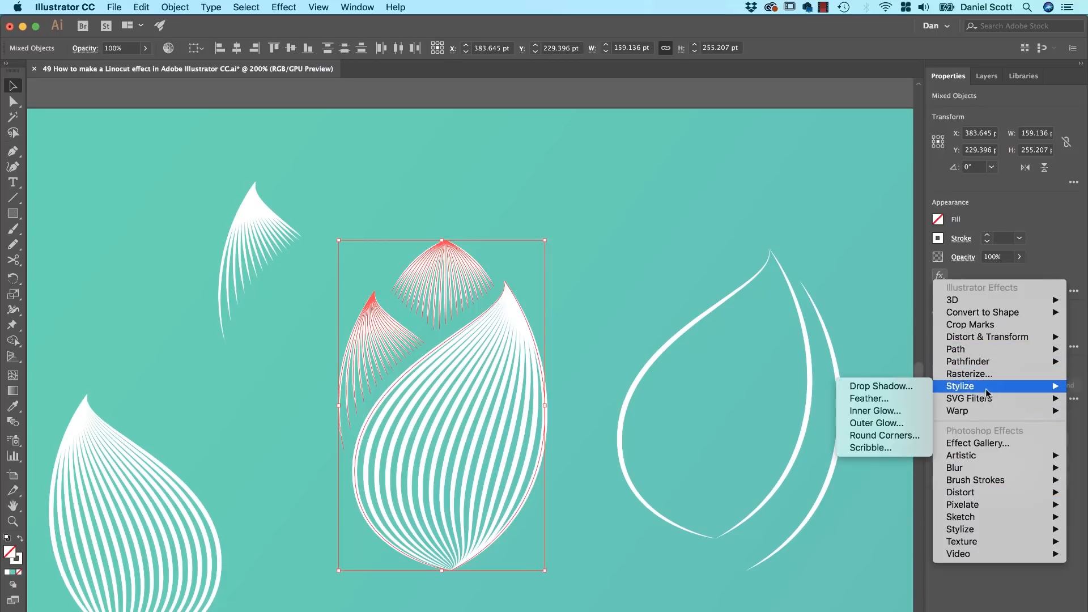
click(885, 391)
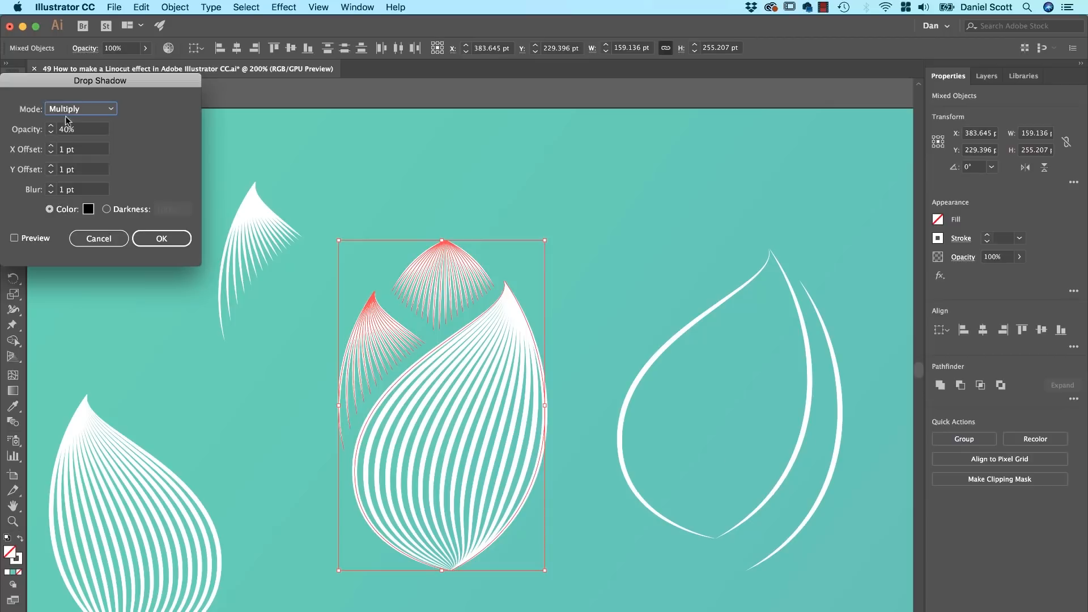
click(14, 238)
click(162, 238)
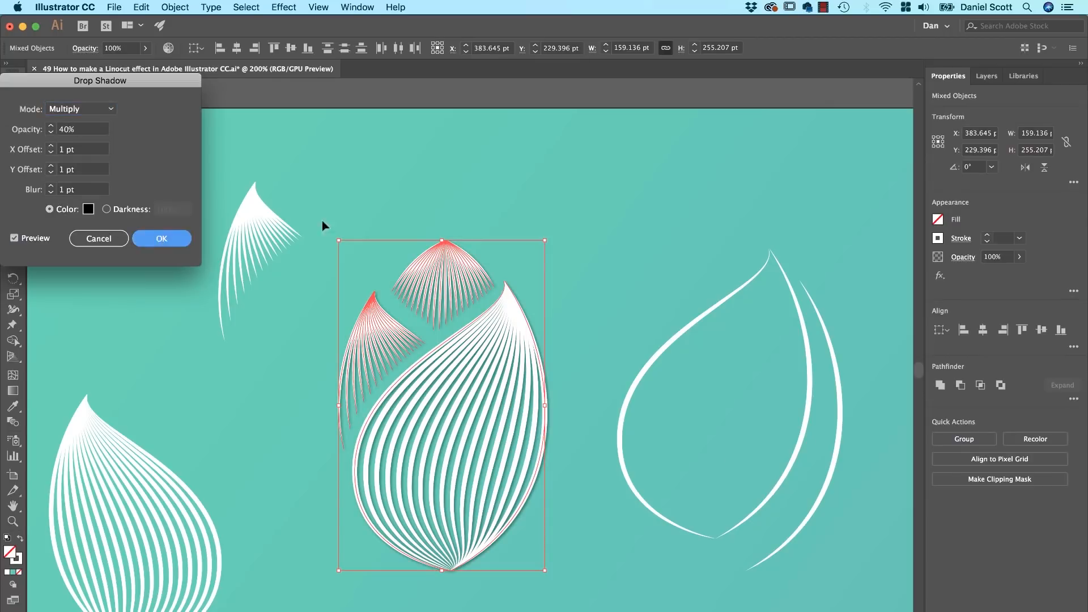
click(443, 188)
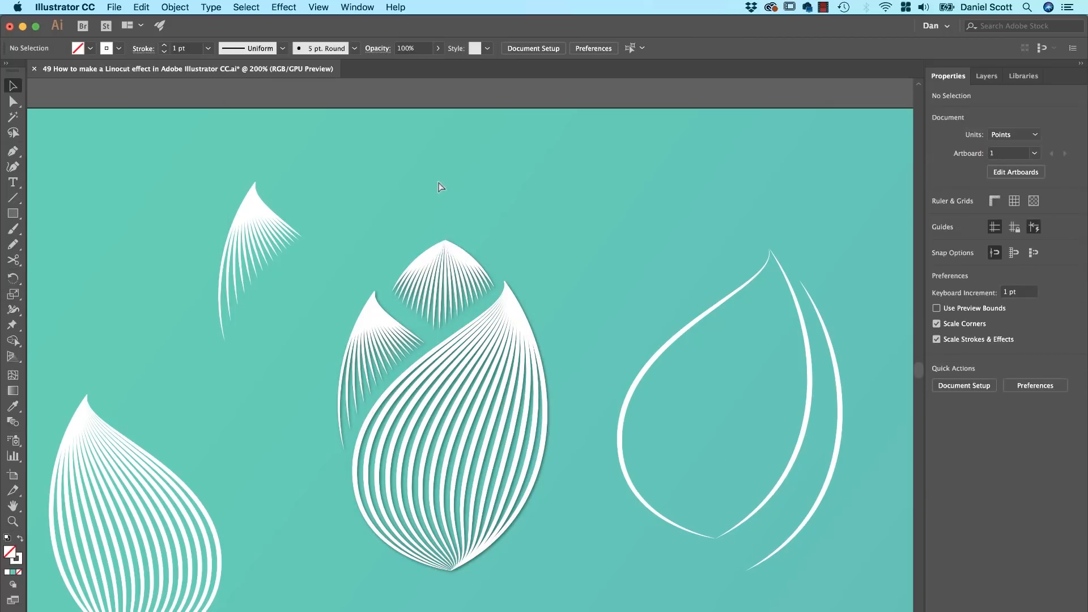
key(super+minus)
key(super+minus)
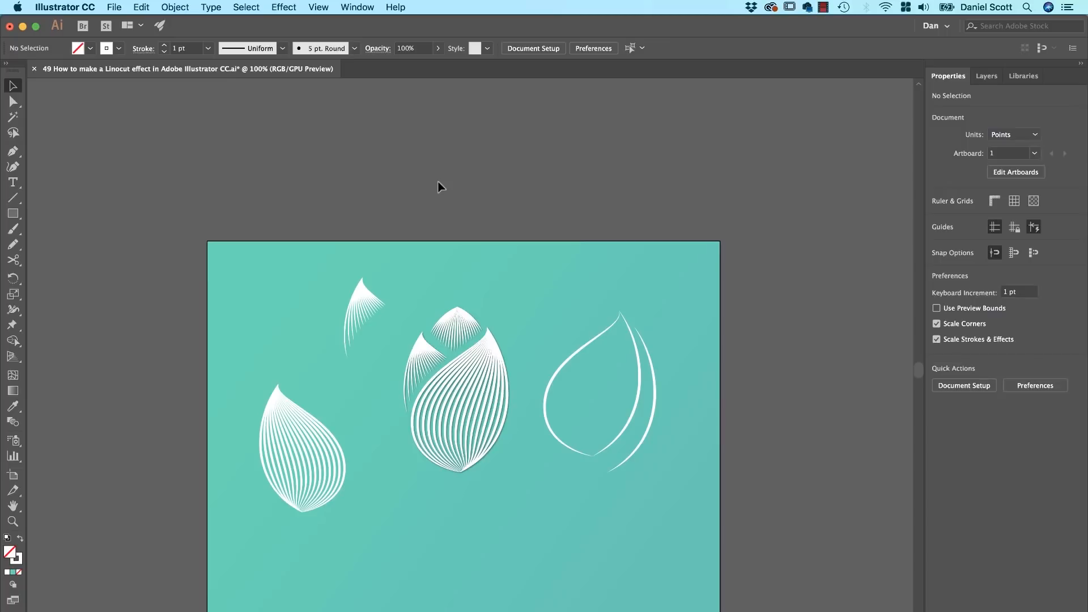